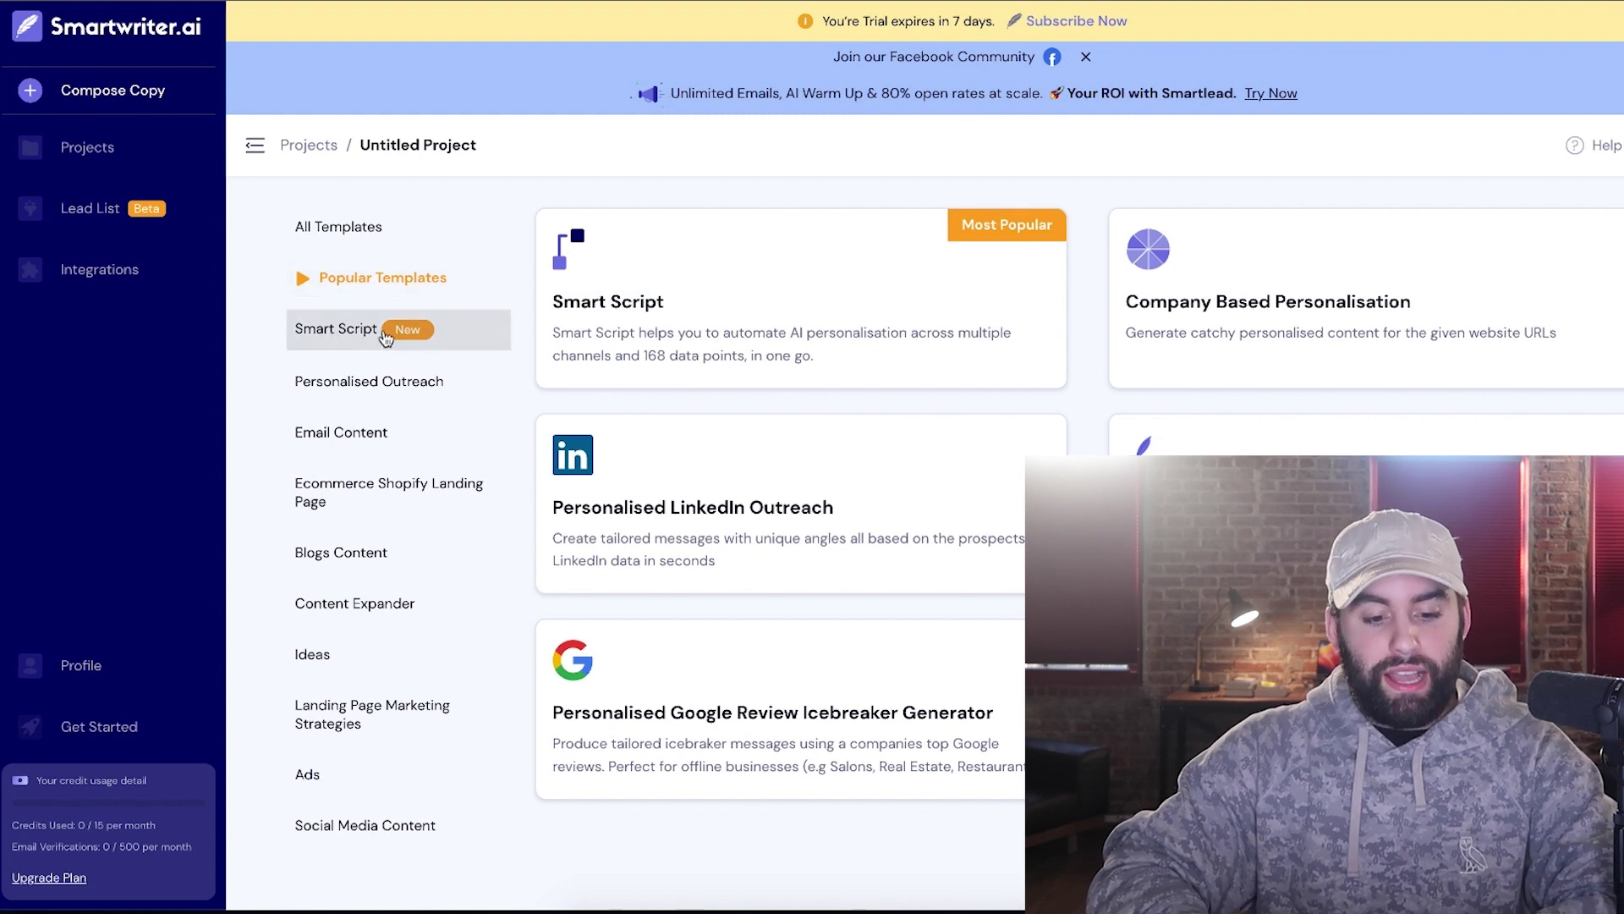
- Step through the Personalised Outreach, Email Content, Ads and Social Media categories to Landing Page Marketing Strategies
left_click(376, 384)
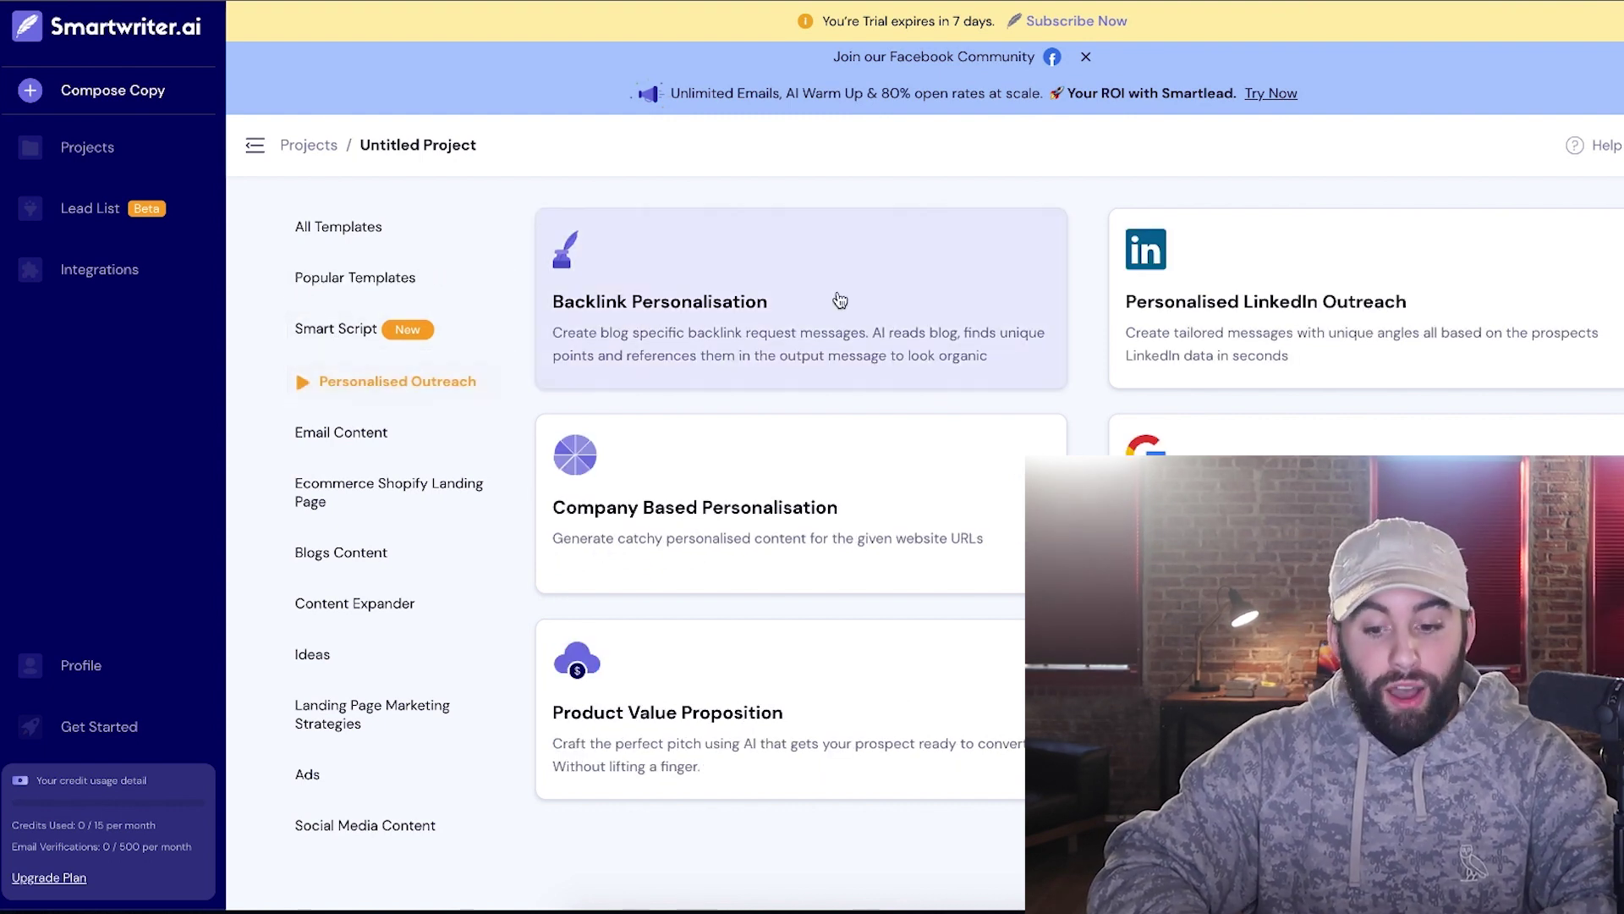
left_click(410, 436)
left_click(381, 779)
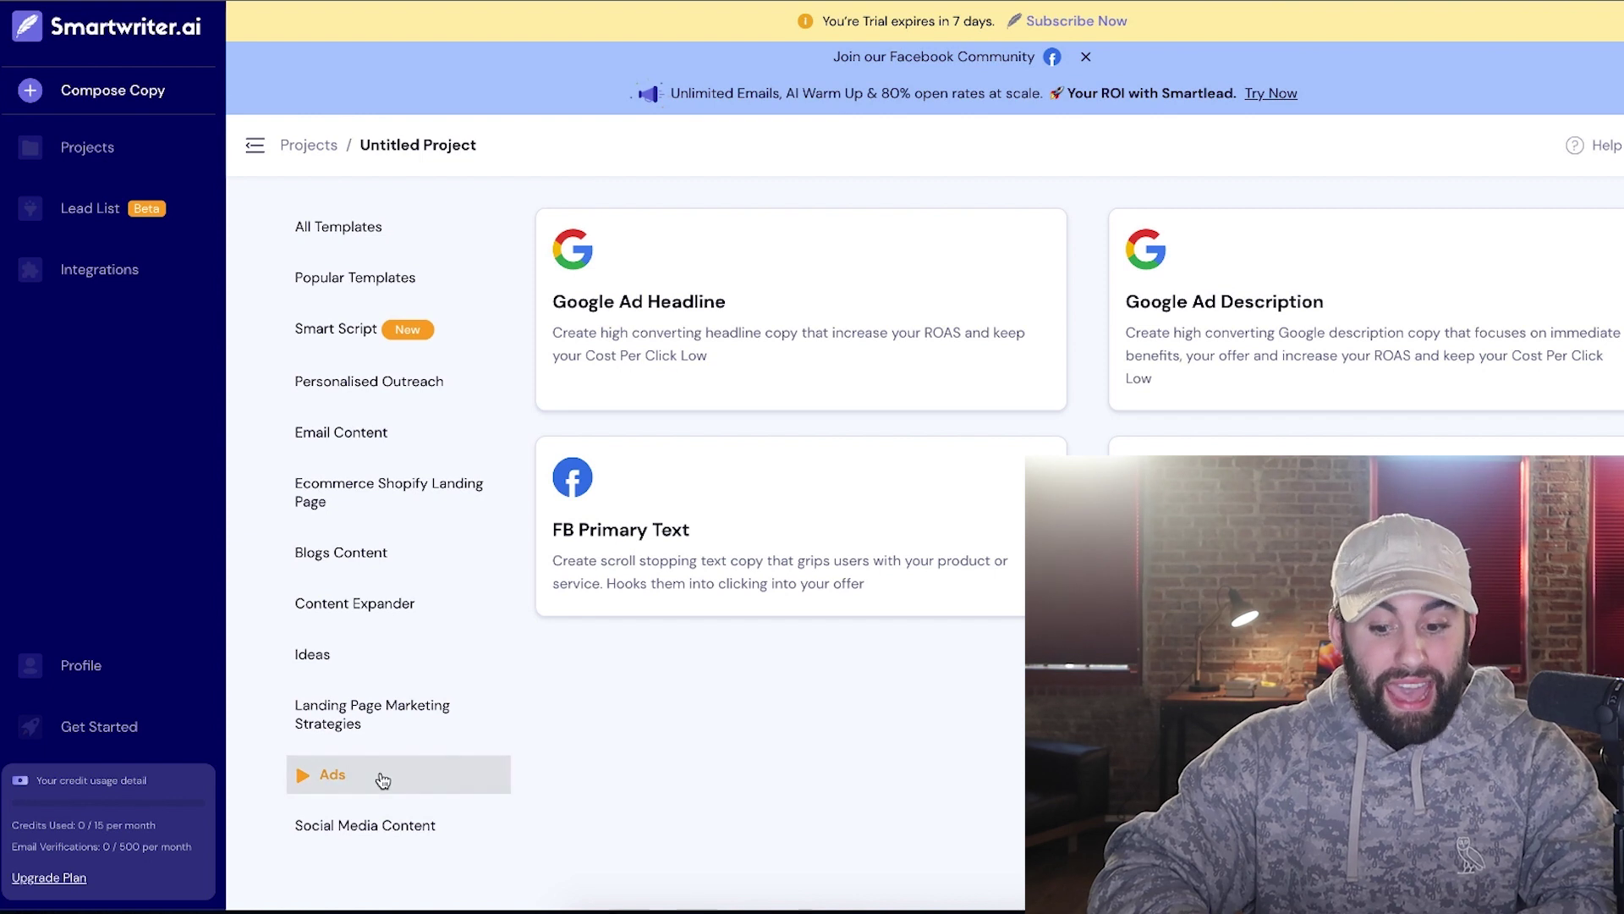
left_click(353, 827)
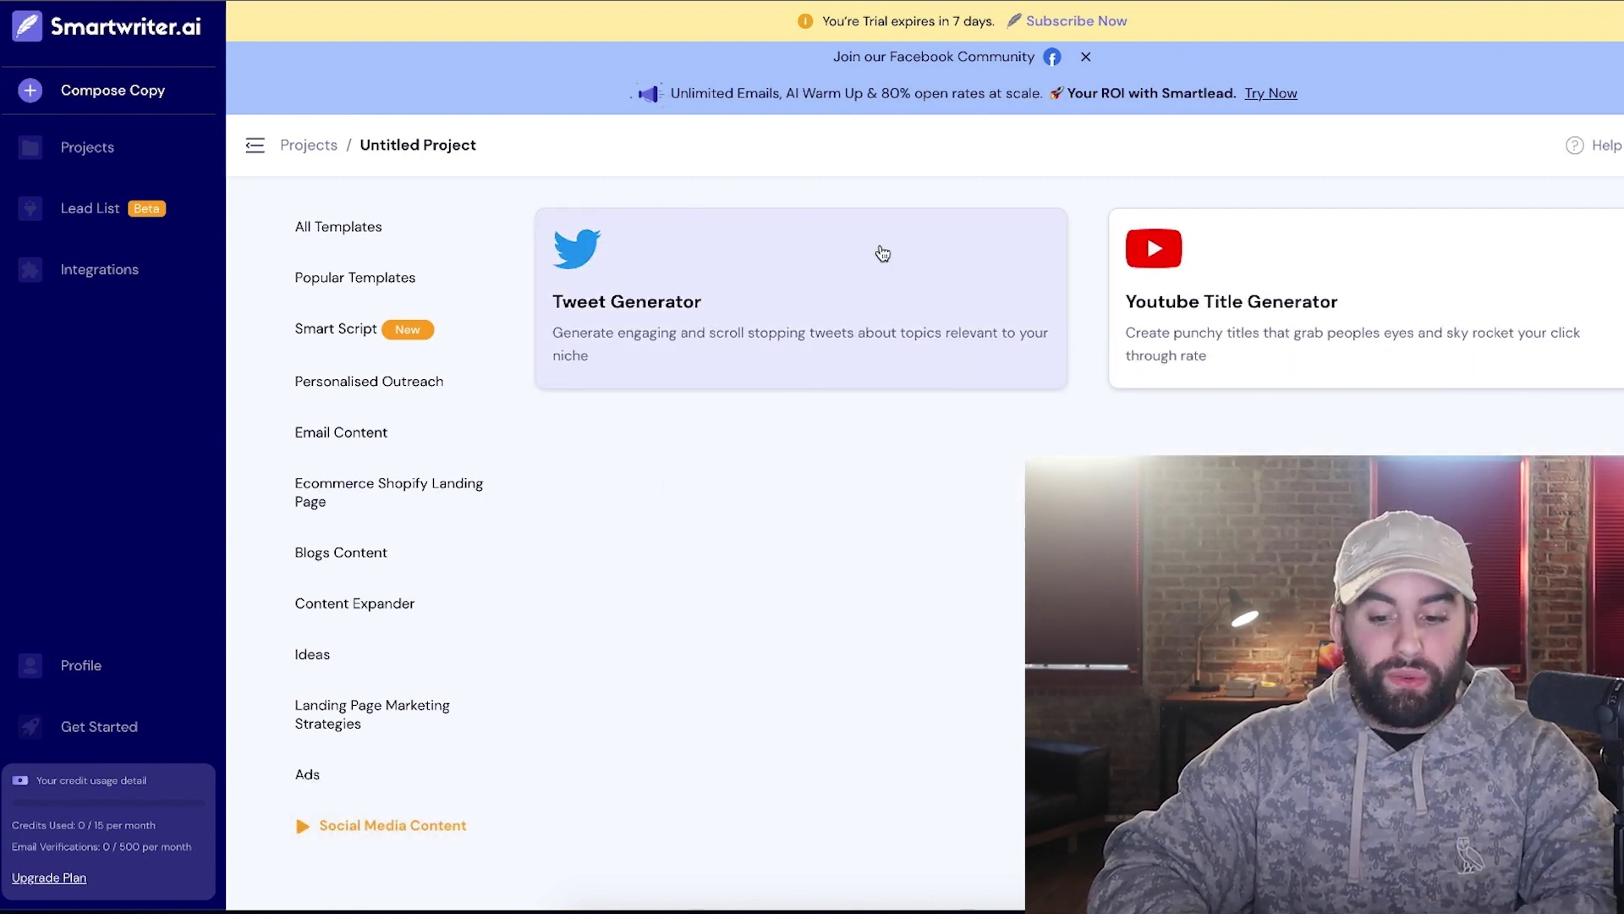
left_click(381, 714)
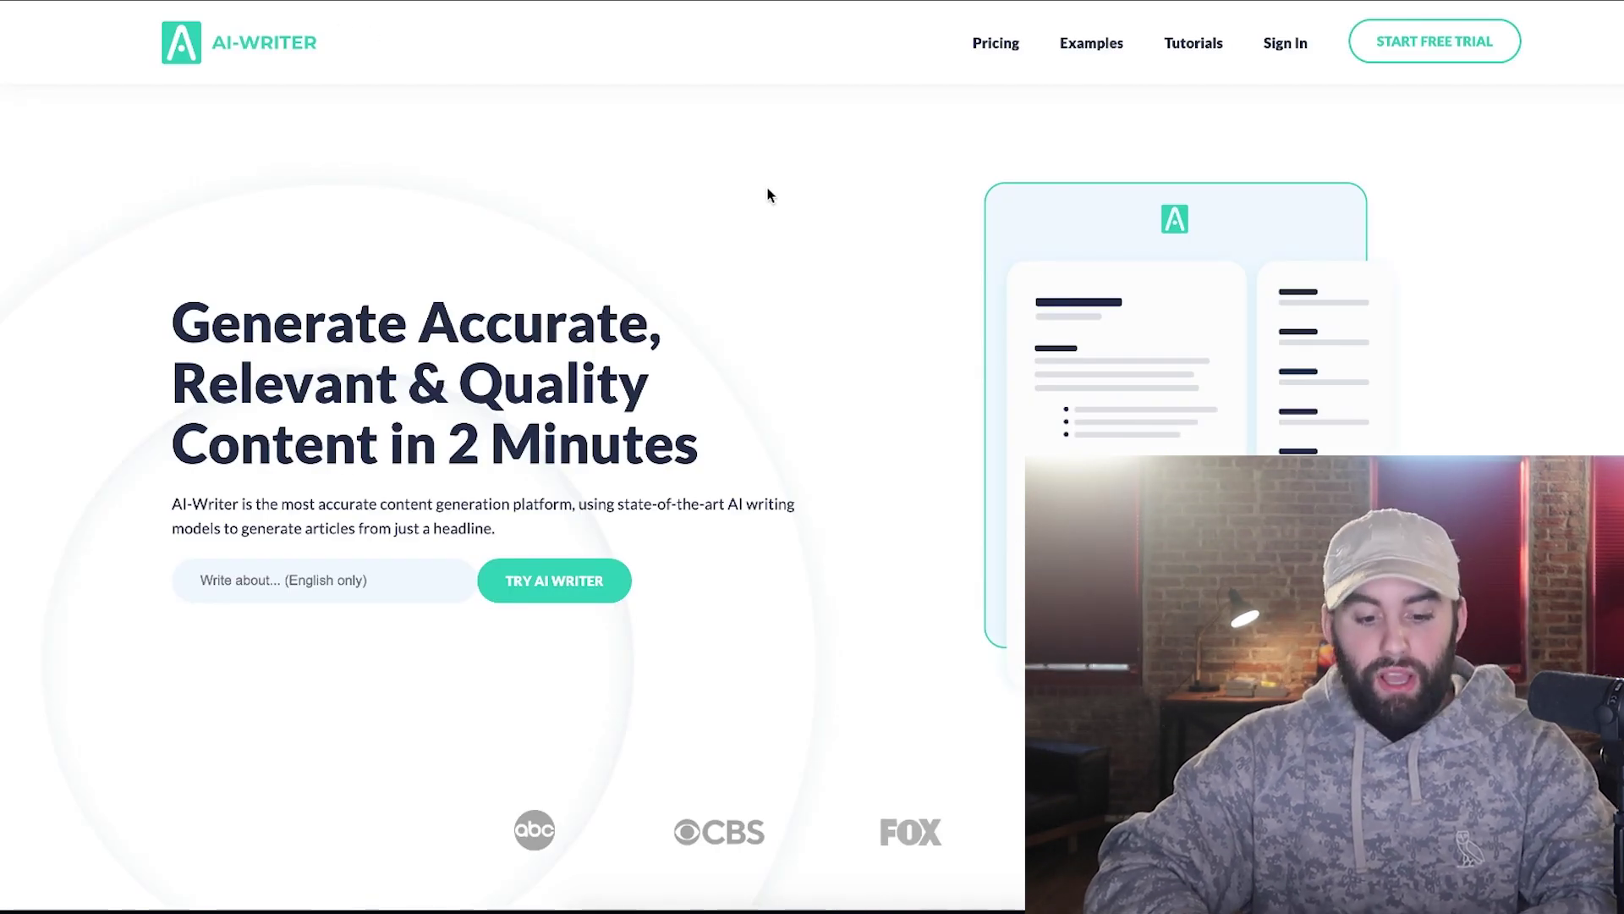
- Paste 'AI algorithm trading bot' as the article title and start writing the 500-word article
scroll(676, 287, "down", 1)
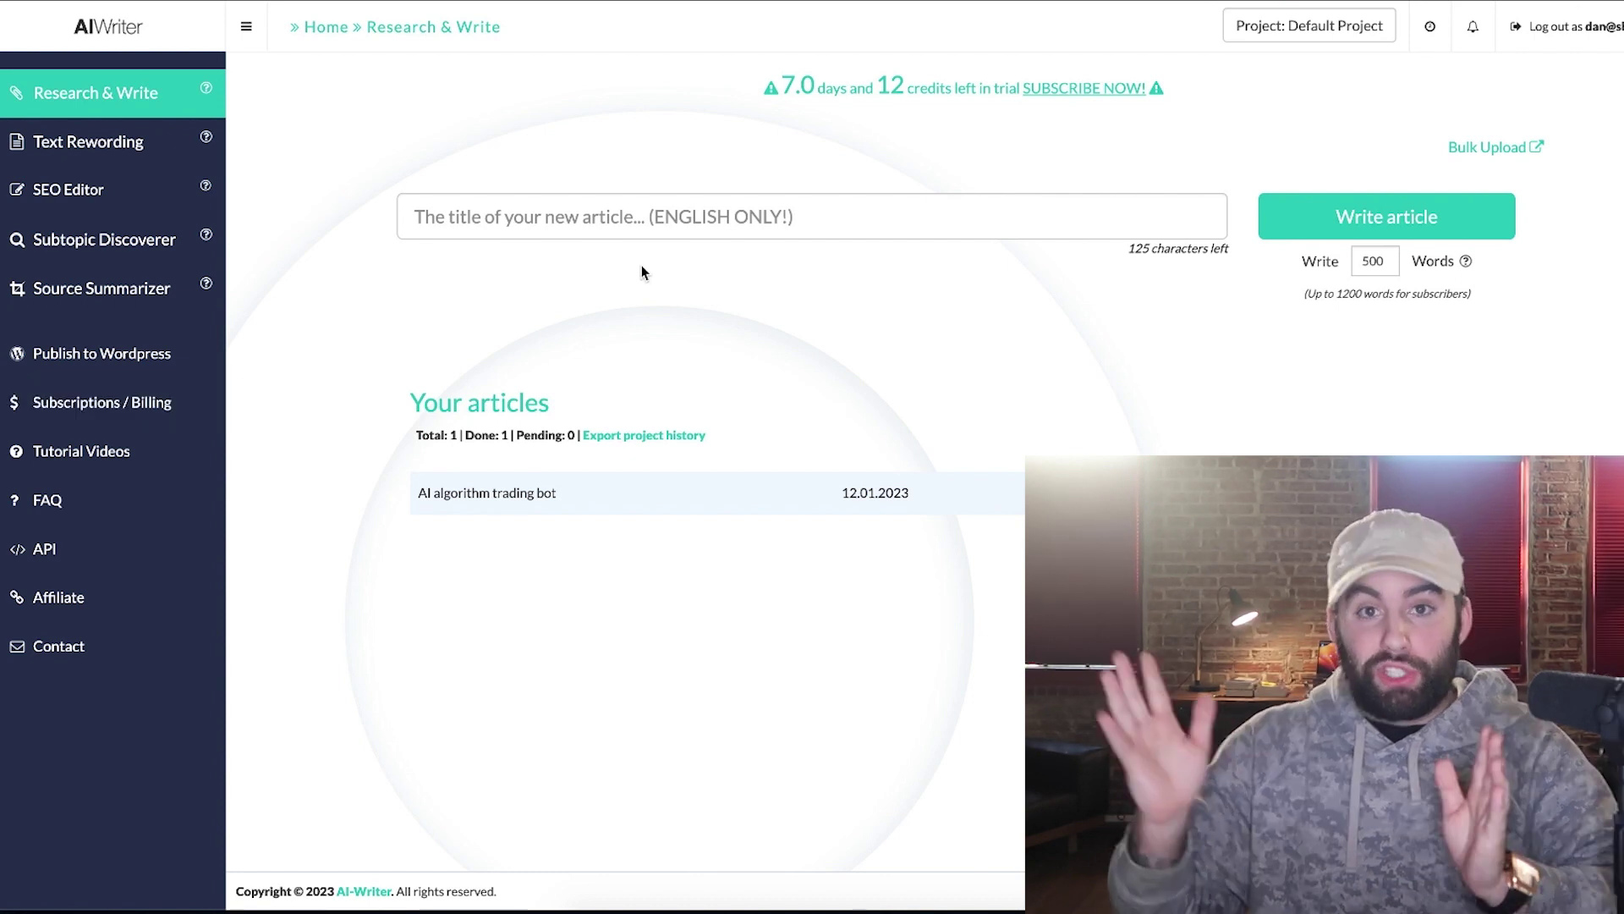
type("AI algorithm trading bot")
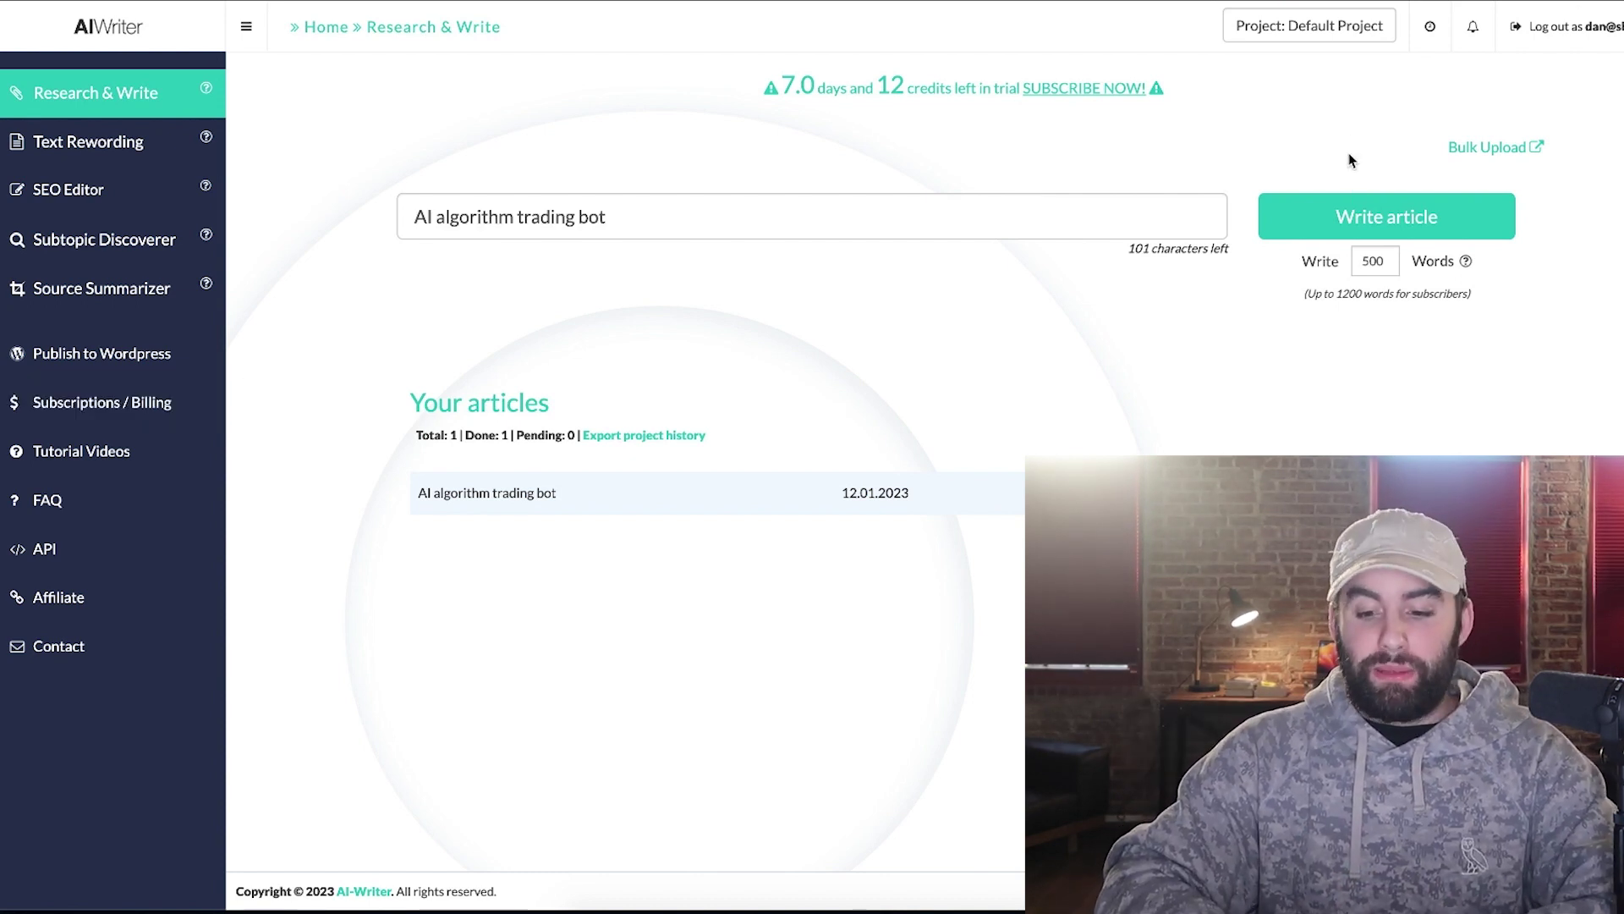
left_click(1360, 218)
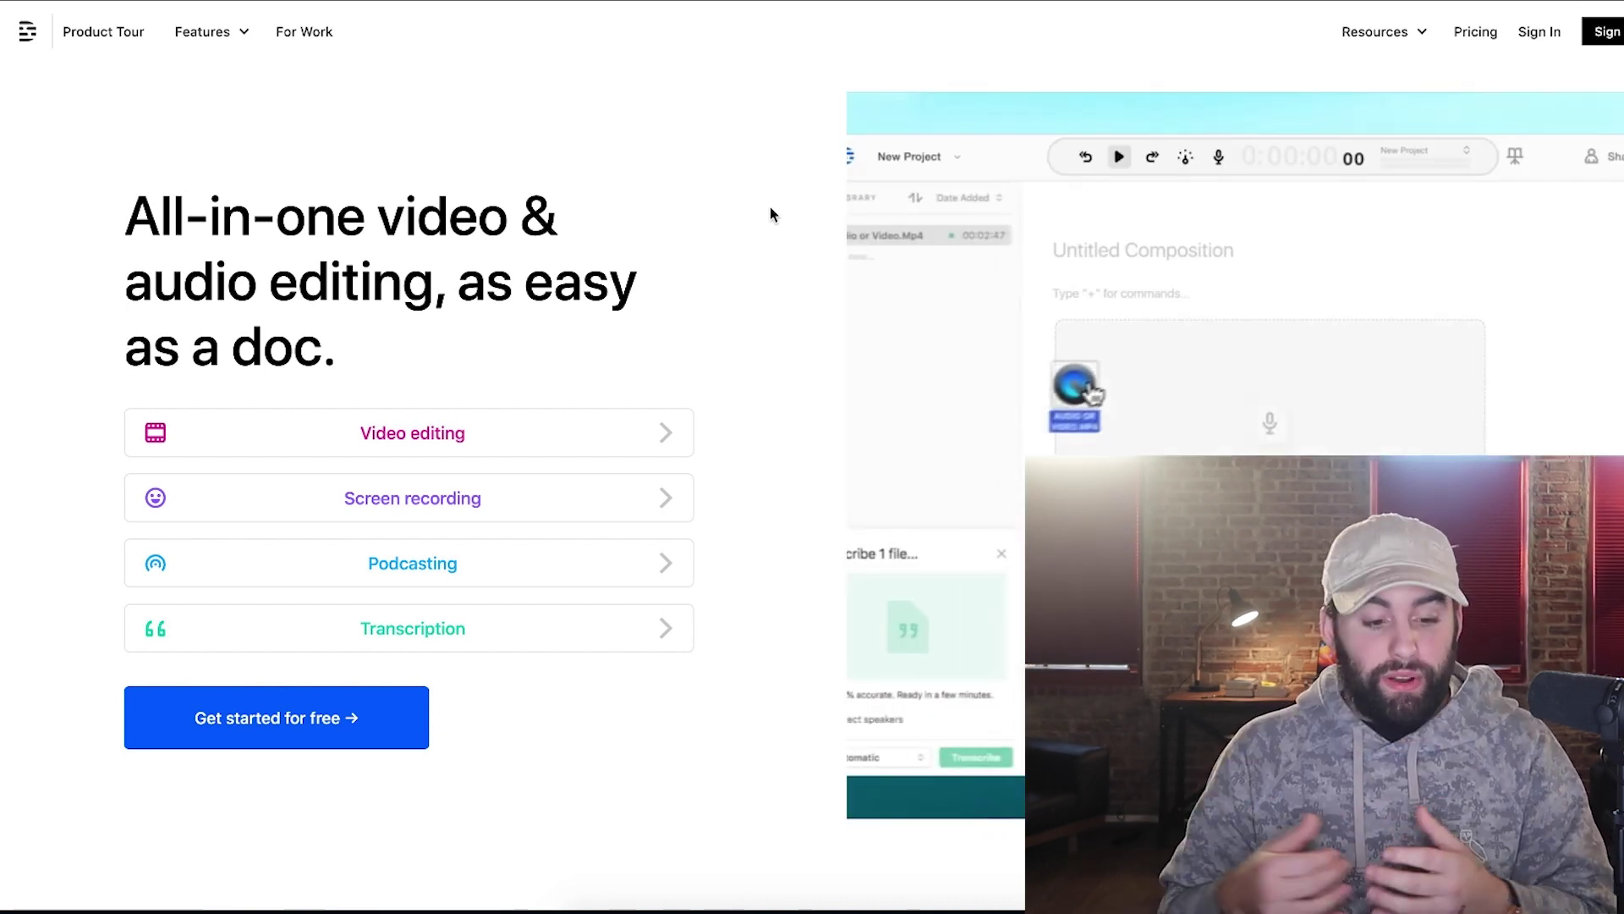
- Go to Product Tour in Descript's top navigation bar
mouse_move(237, 38)
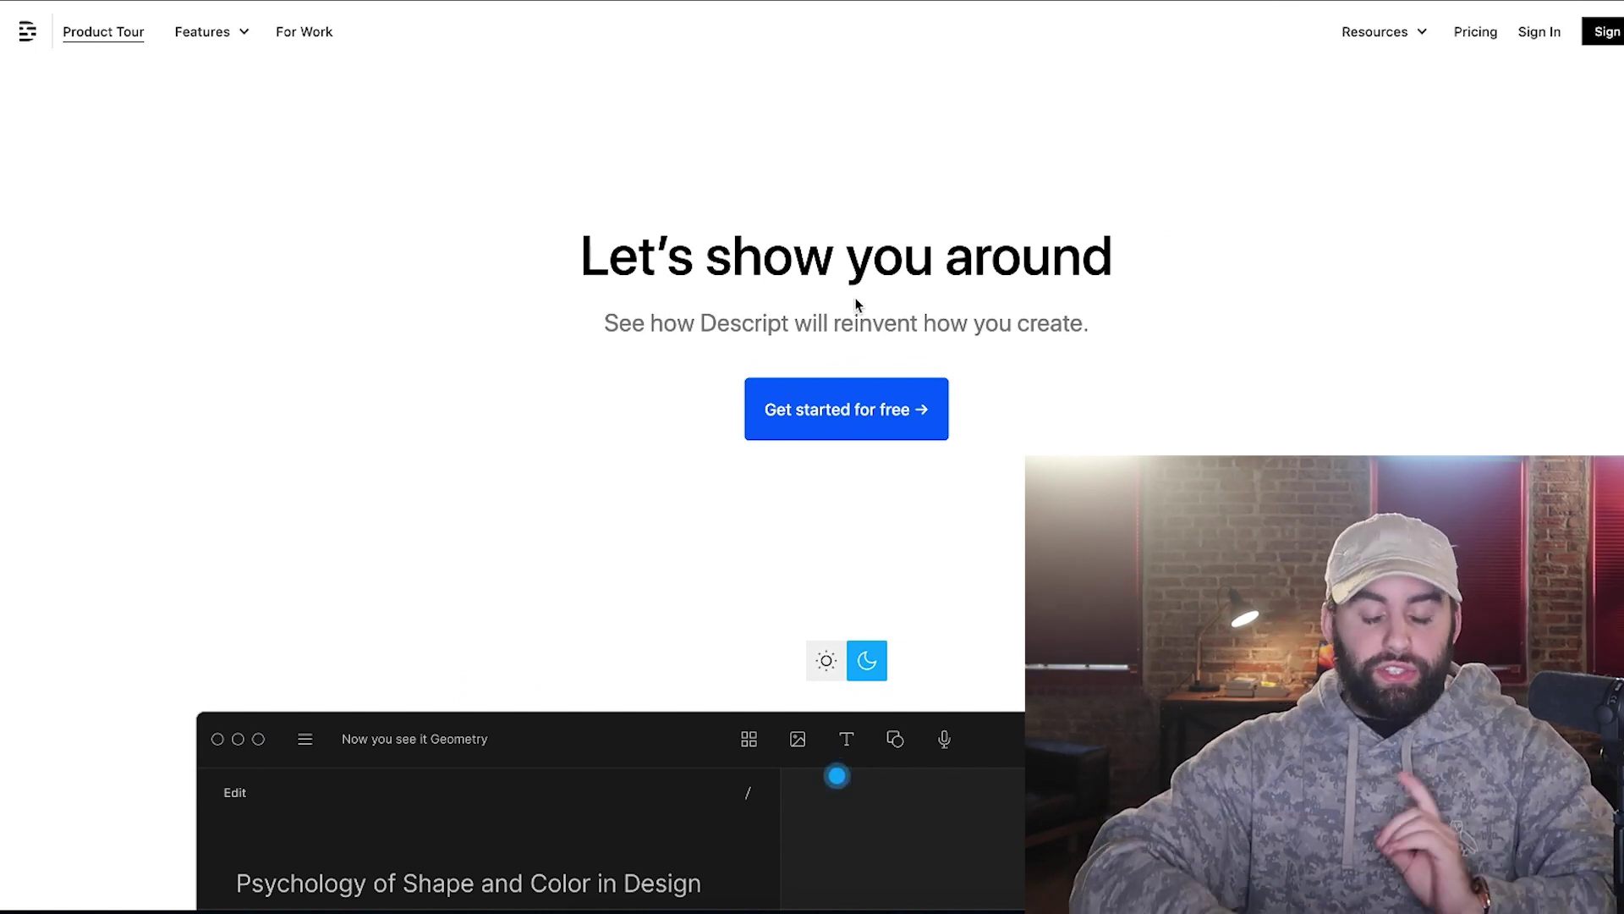
- Scroll past Studio Sound and highlight the Filler Word Removal heading
scroll(710, 37, "down", 1)
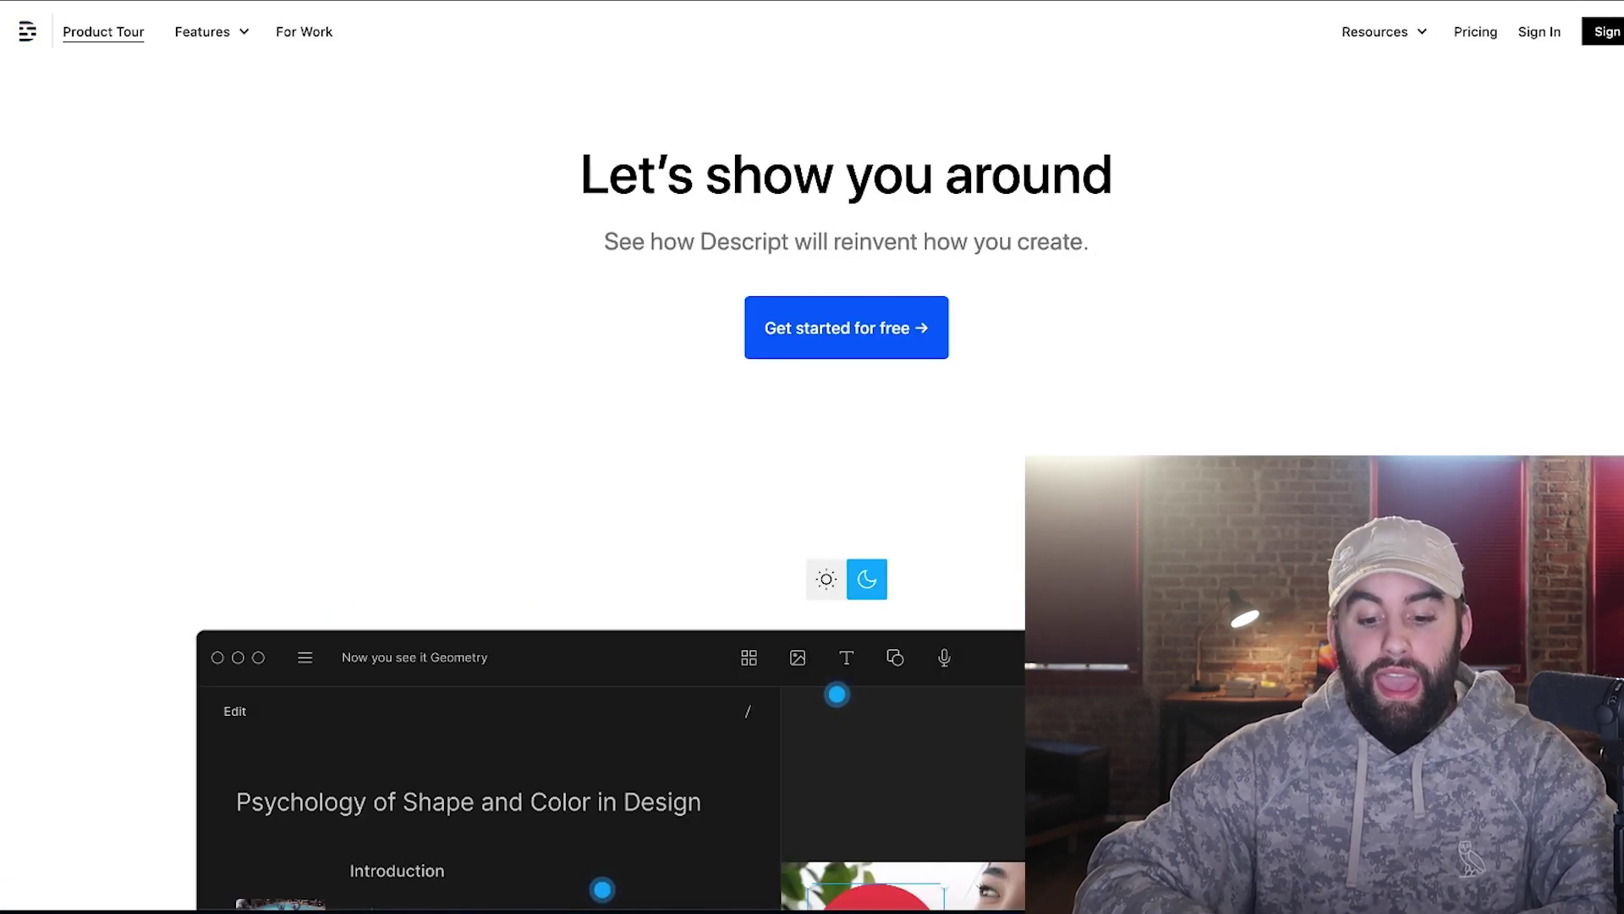
scroll(825, 425, "down", 4)
scroll(824, 425, "down", 10)
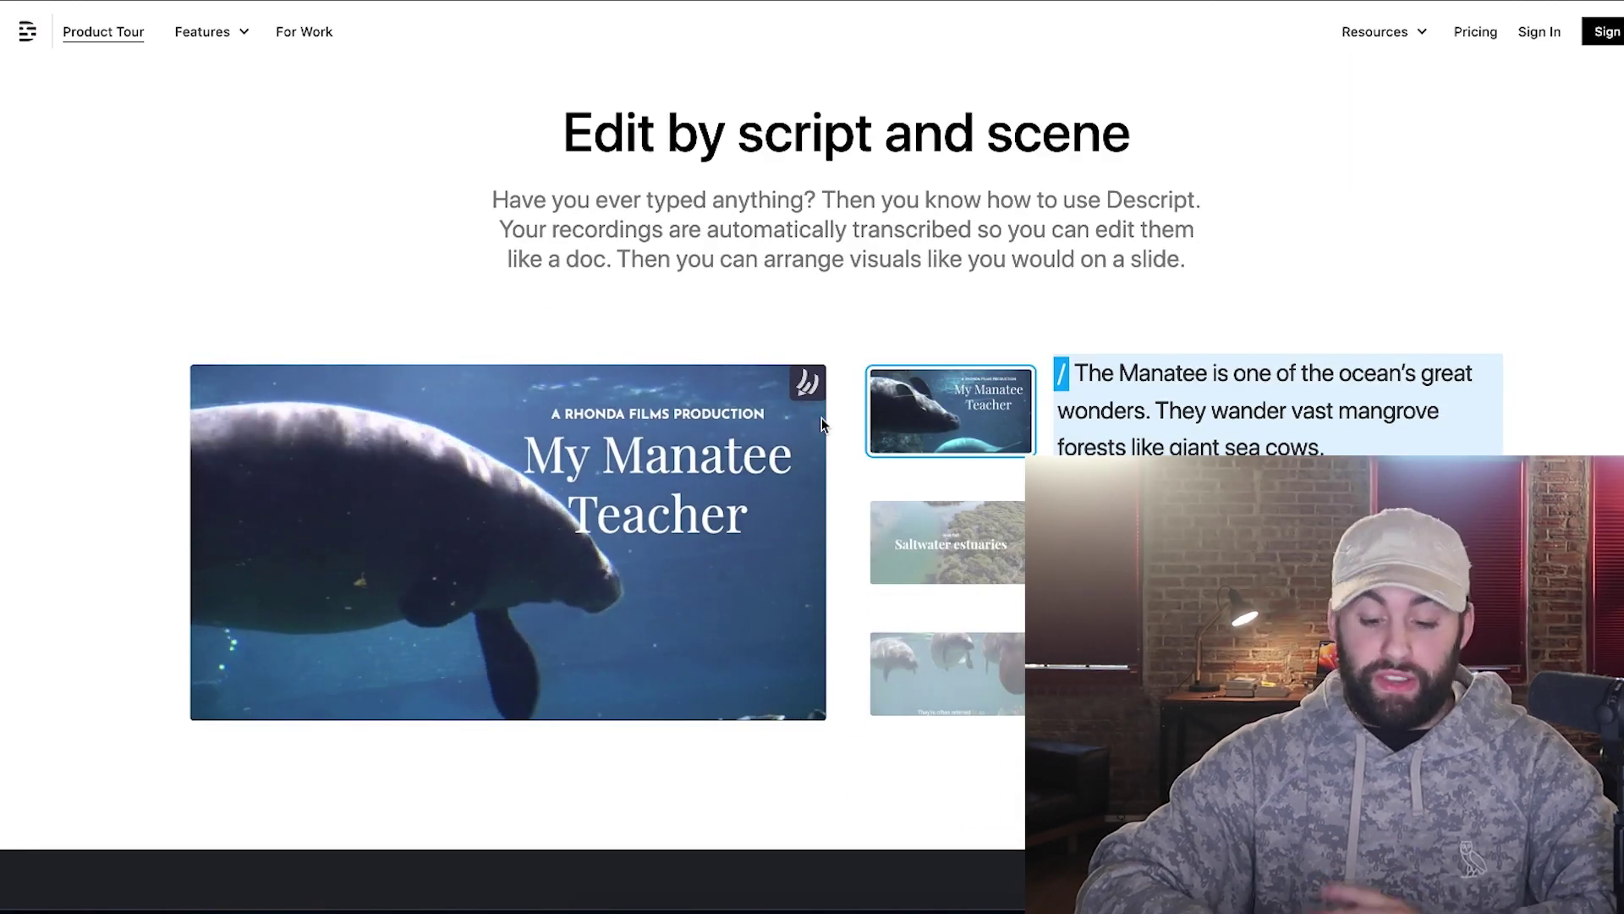
scroll(820, 423, "down", 10)
scroll(821, 423, "down", 10)
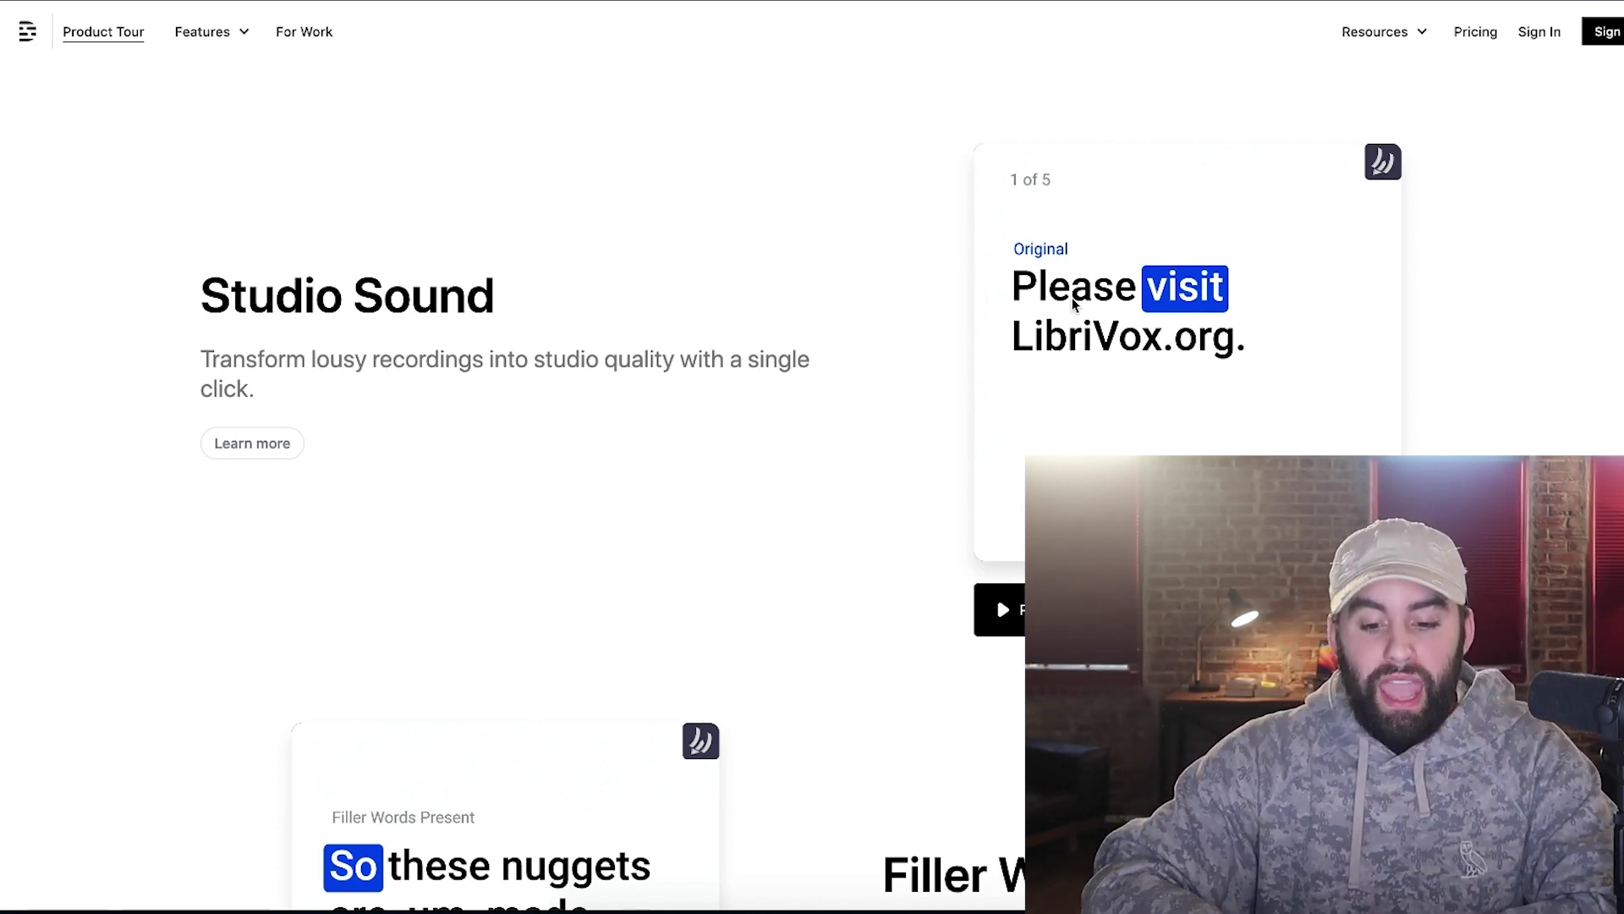
scroll(592, 508, "down", 5)
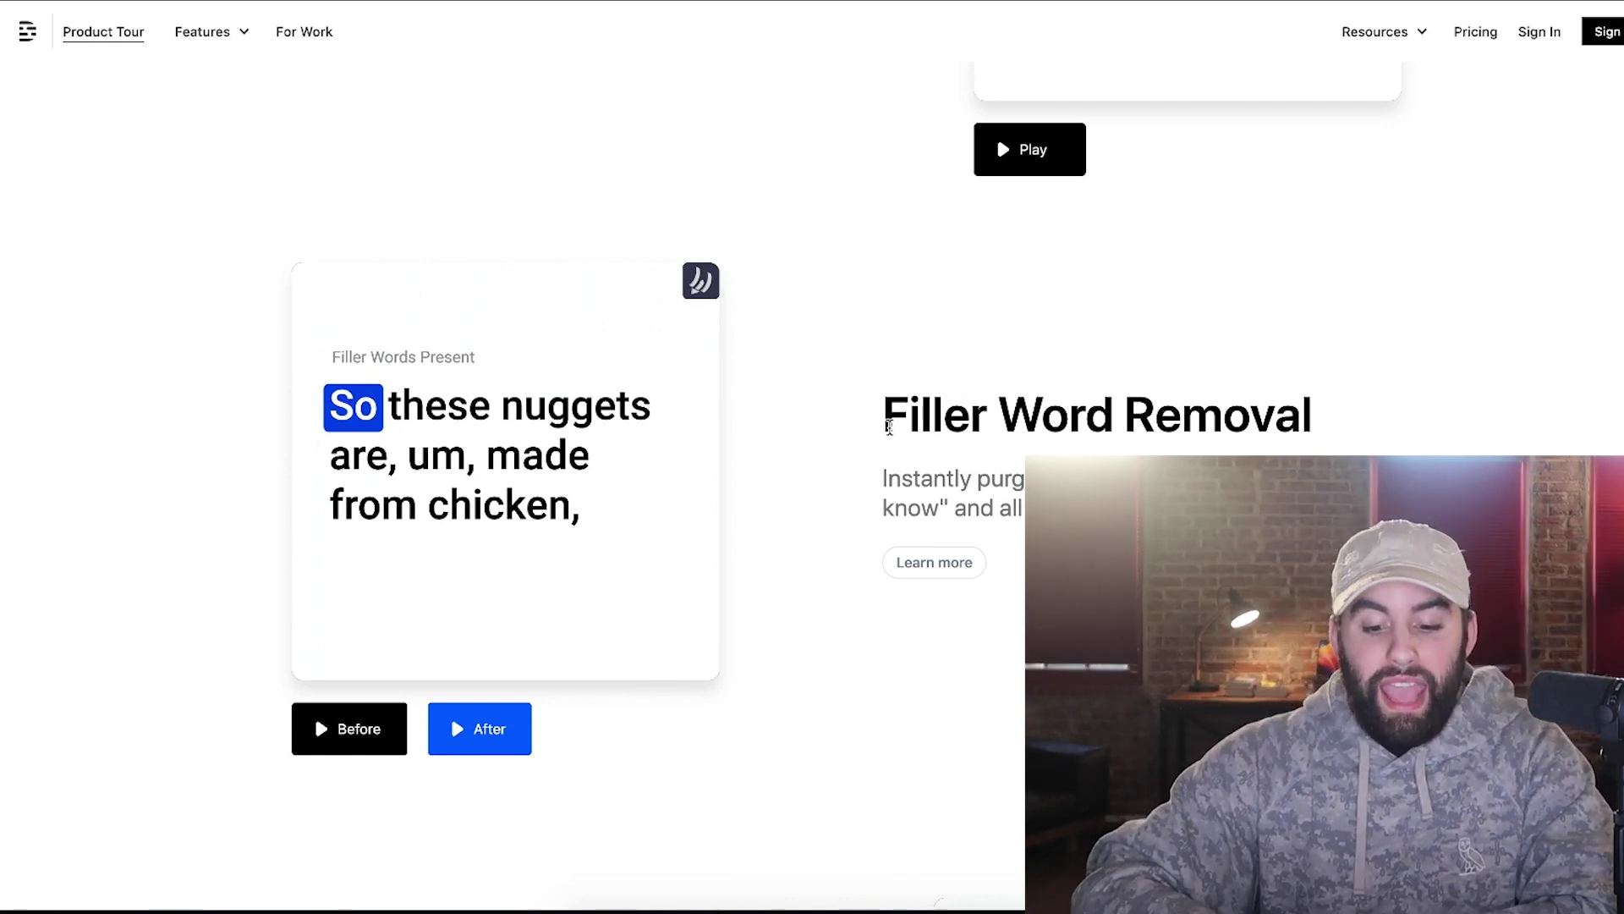
left_click_drag(886, 420, 1348, 423)
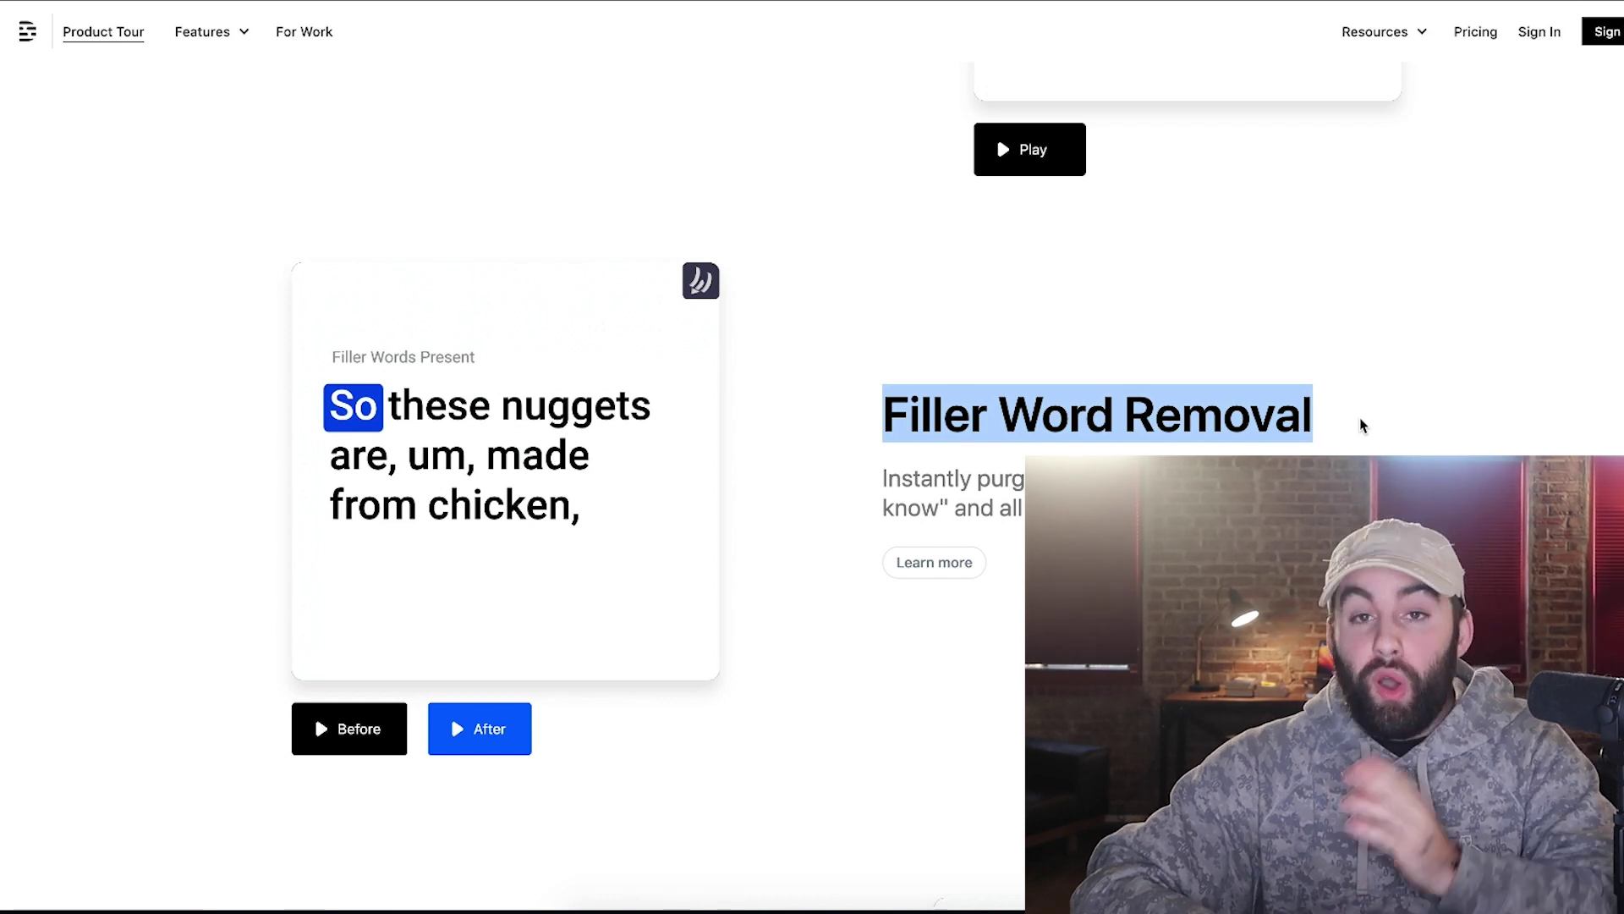
- Scroll on through Overdub and the later feature sections down to Collaborate
scroll(1100, 381, "down", 6)
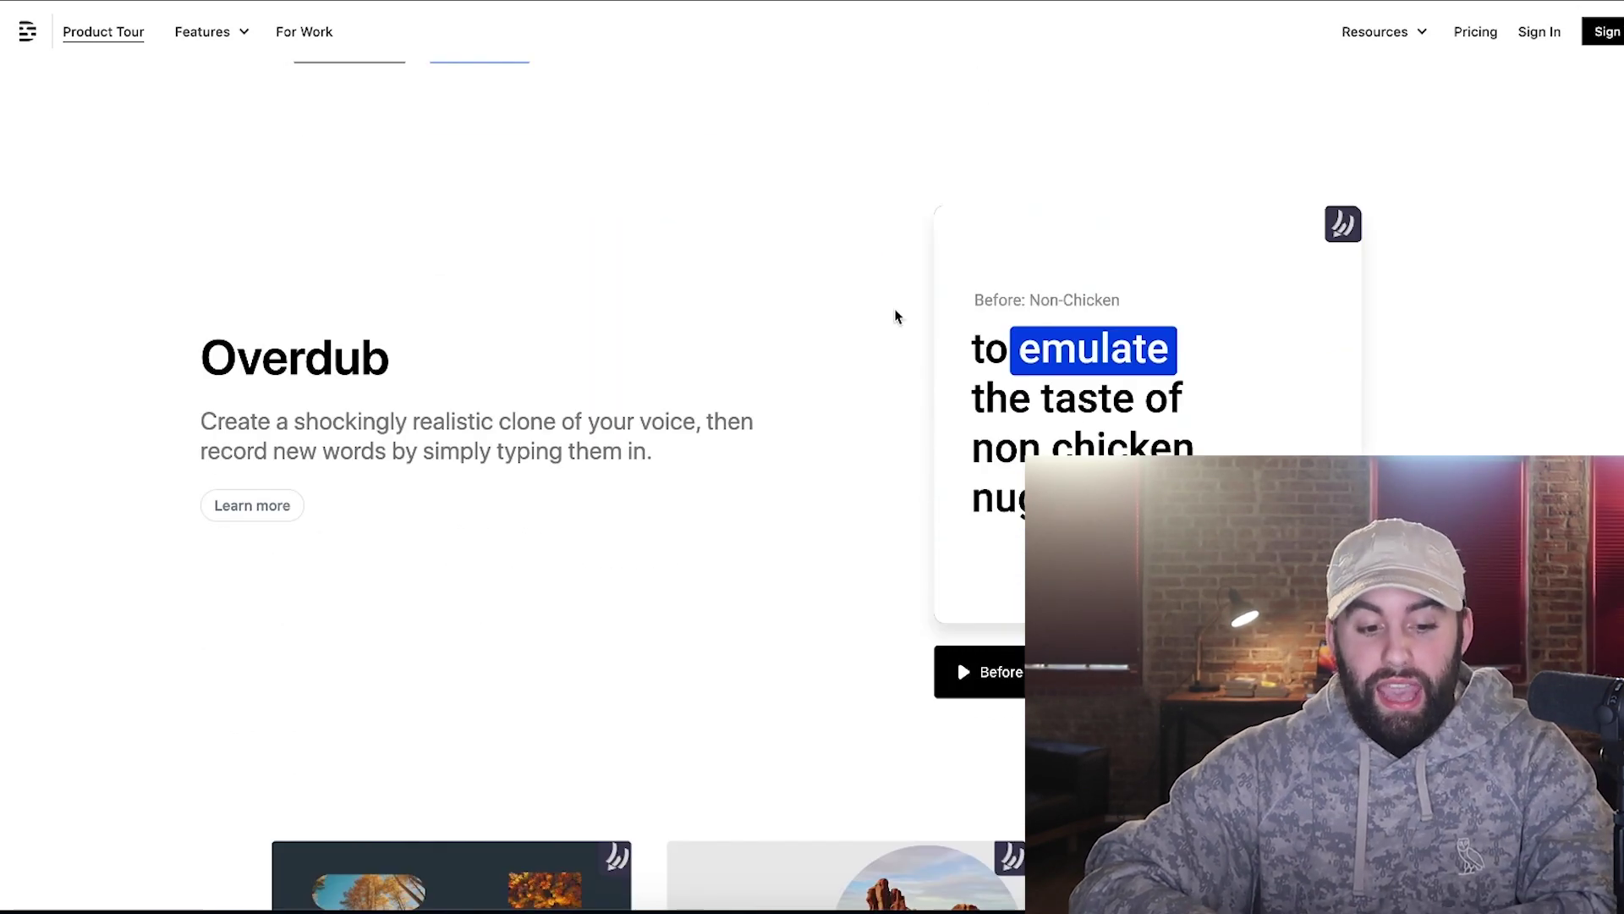
scroll(896, 316, "up", 5)
scroll(725, 431, "down", 6)
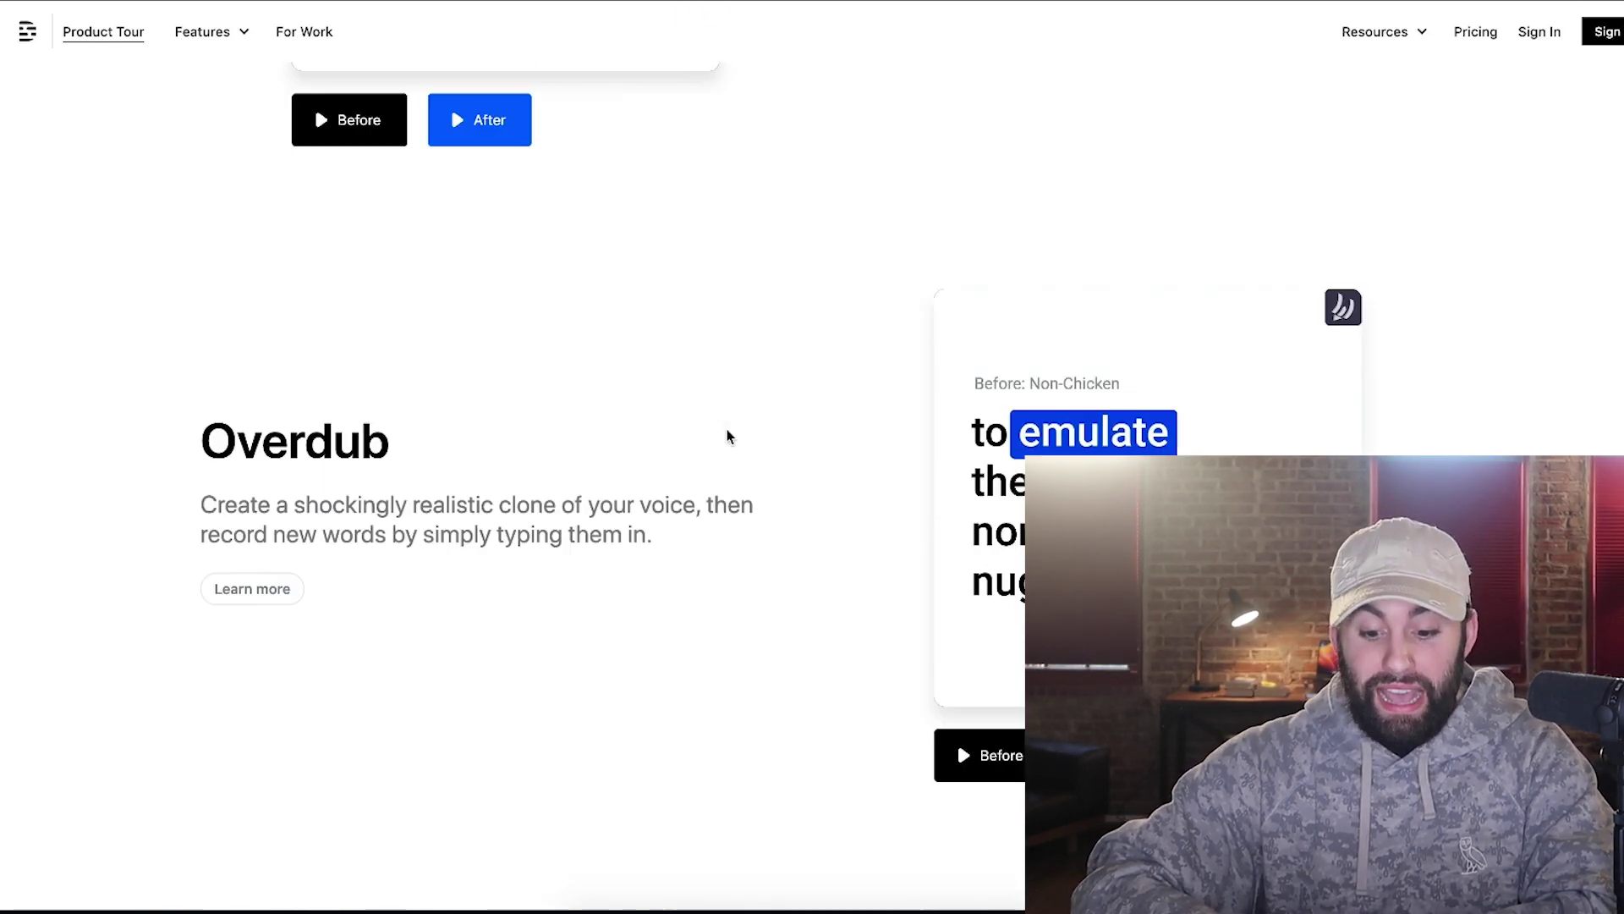
scroll(697, 337, "down", 15)
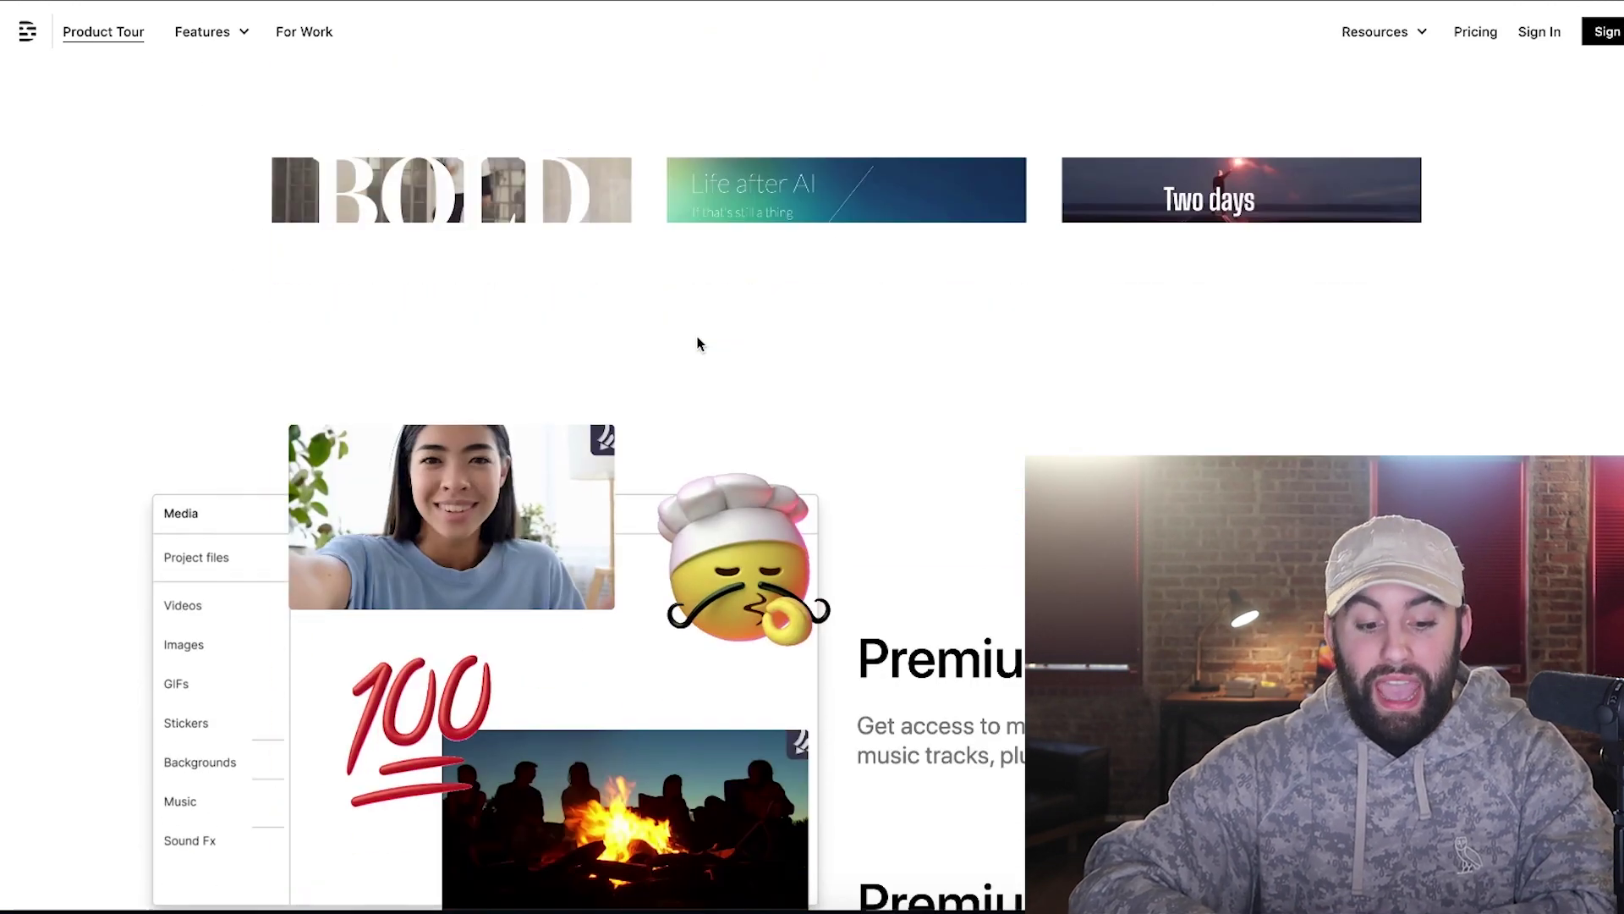
scroll(697, 336, "down", 15)
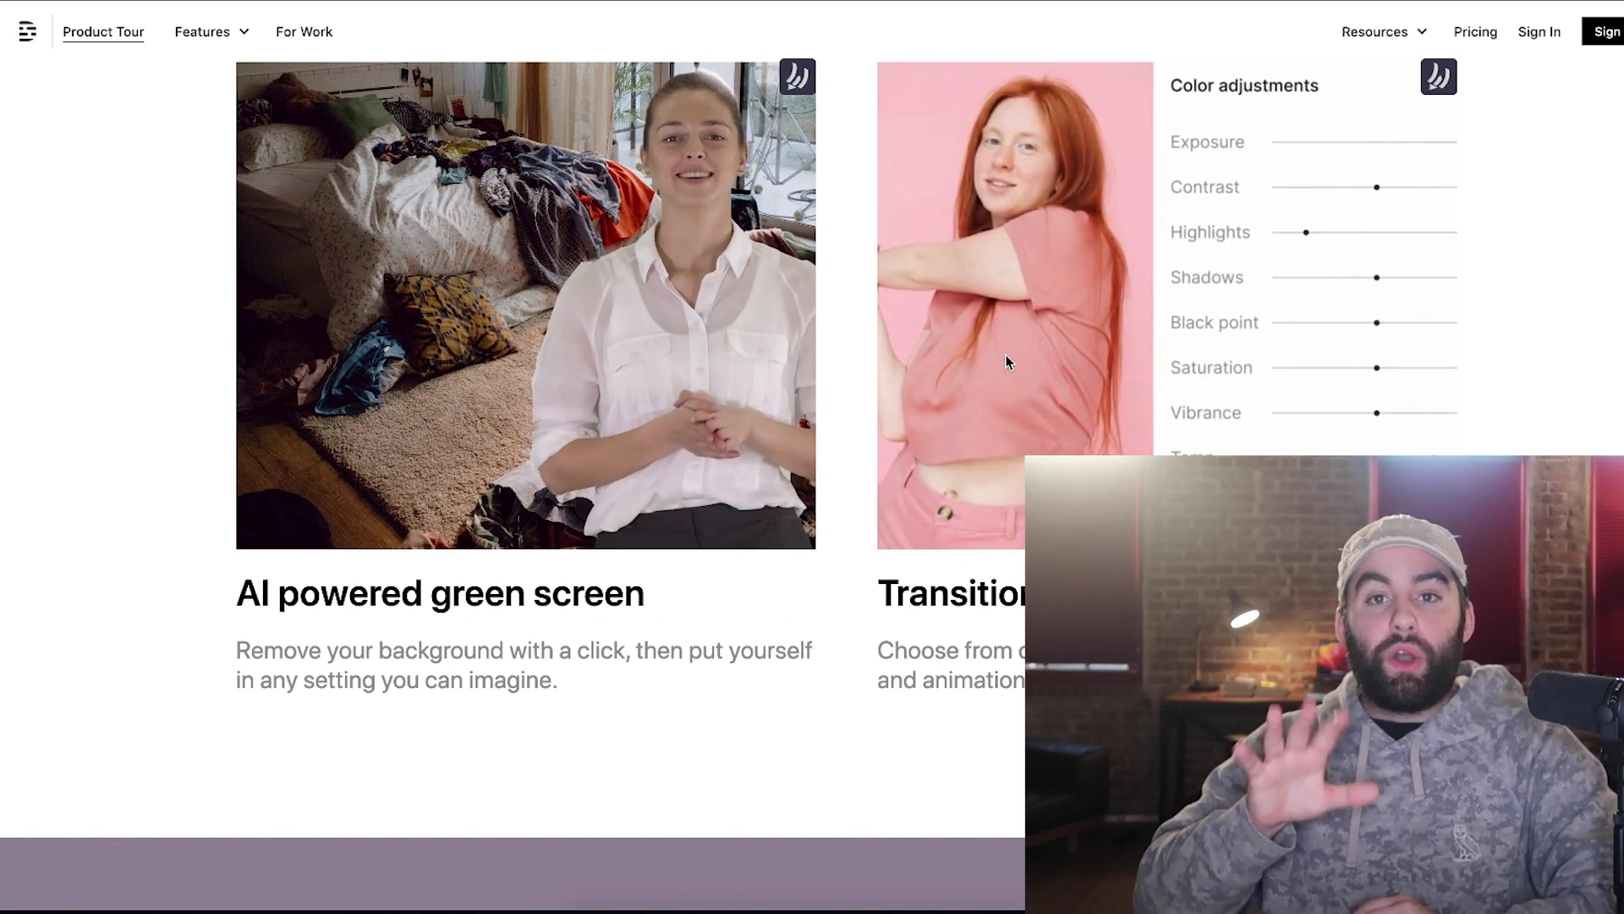
scroll(1007, 362, "up", 20)
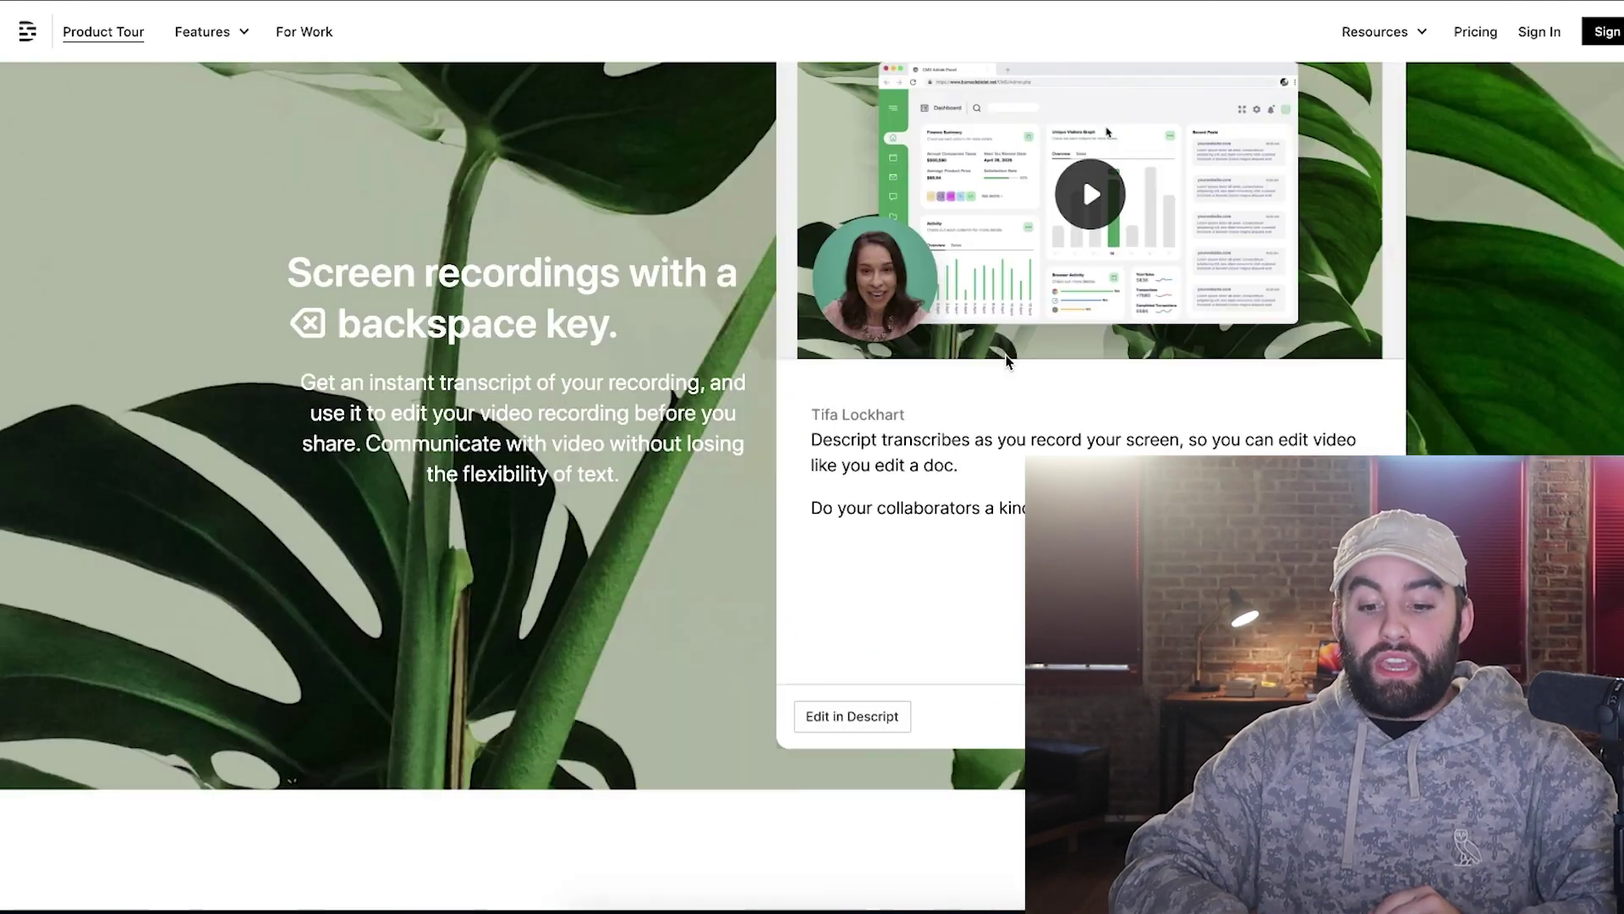
scroll(1007, 363, "up", 20)
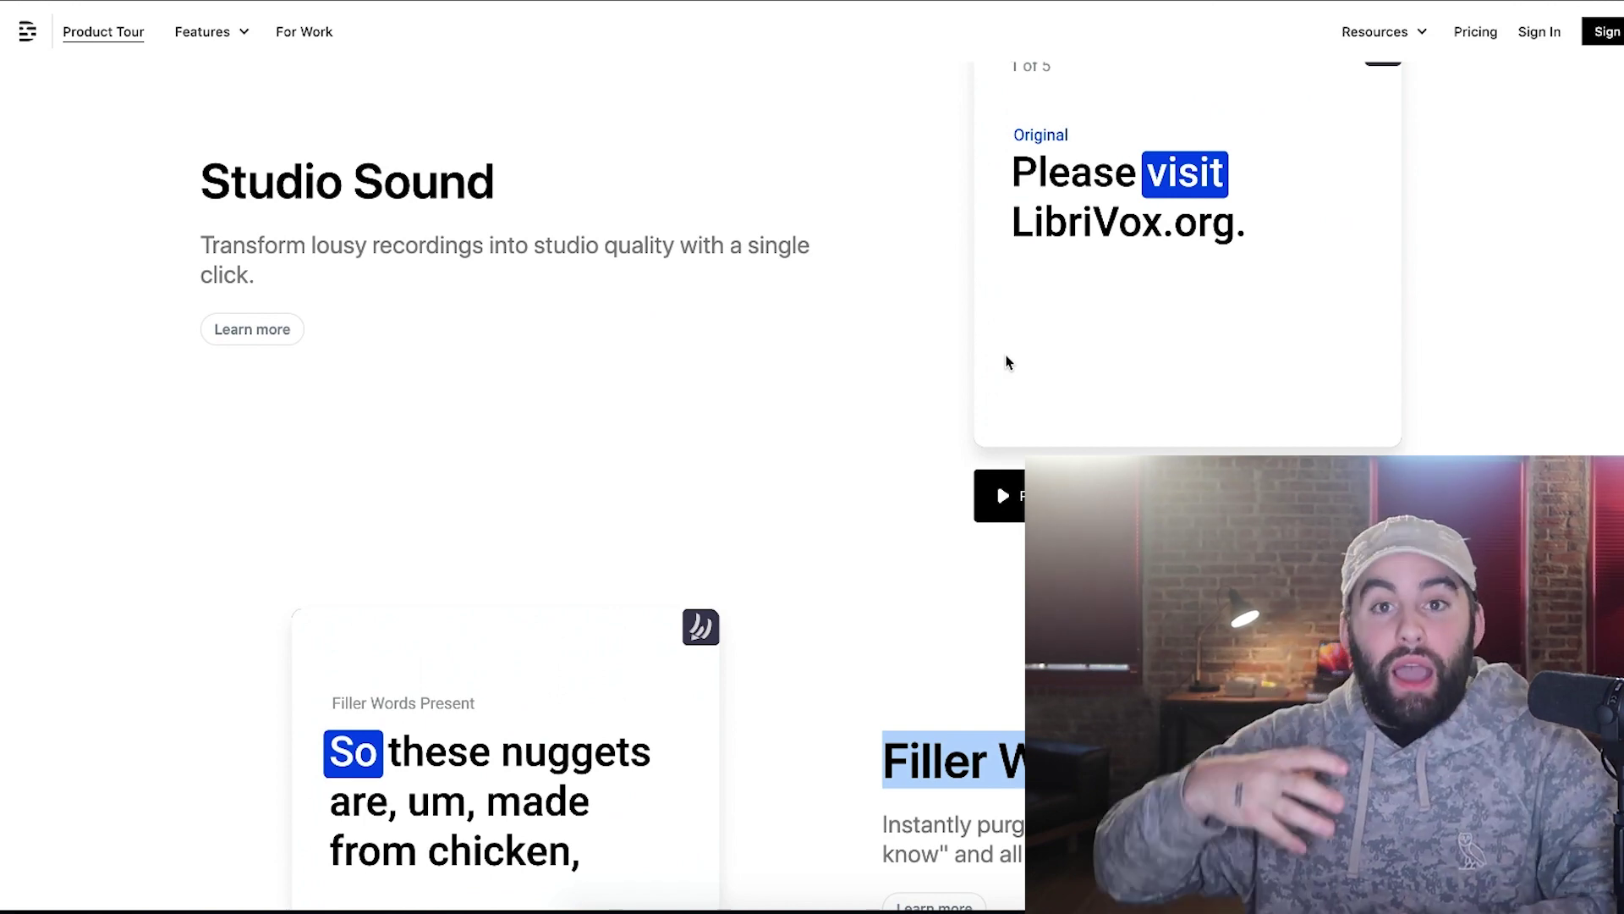
scroll(1006, 362, "down", 20)
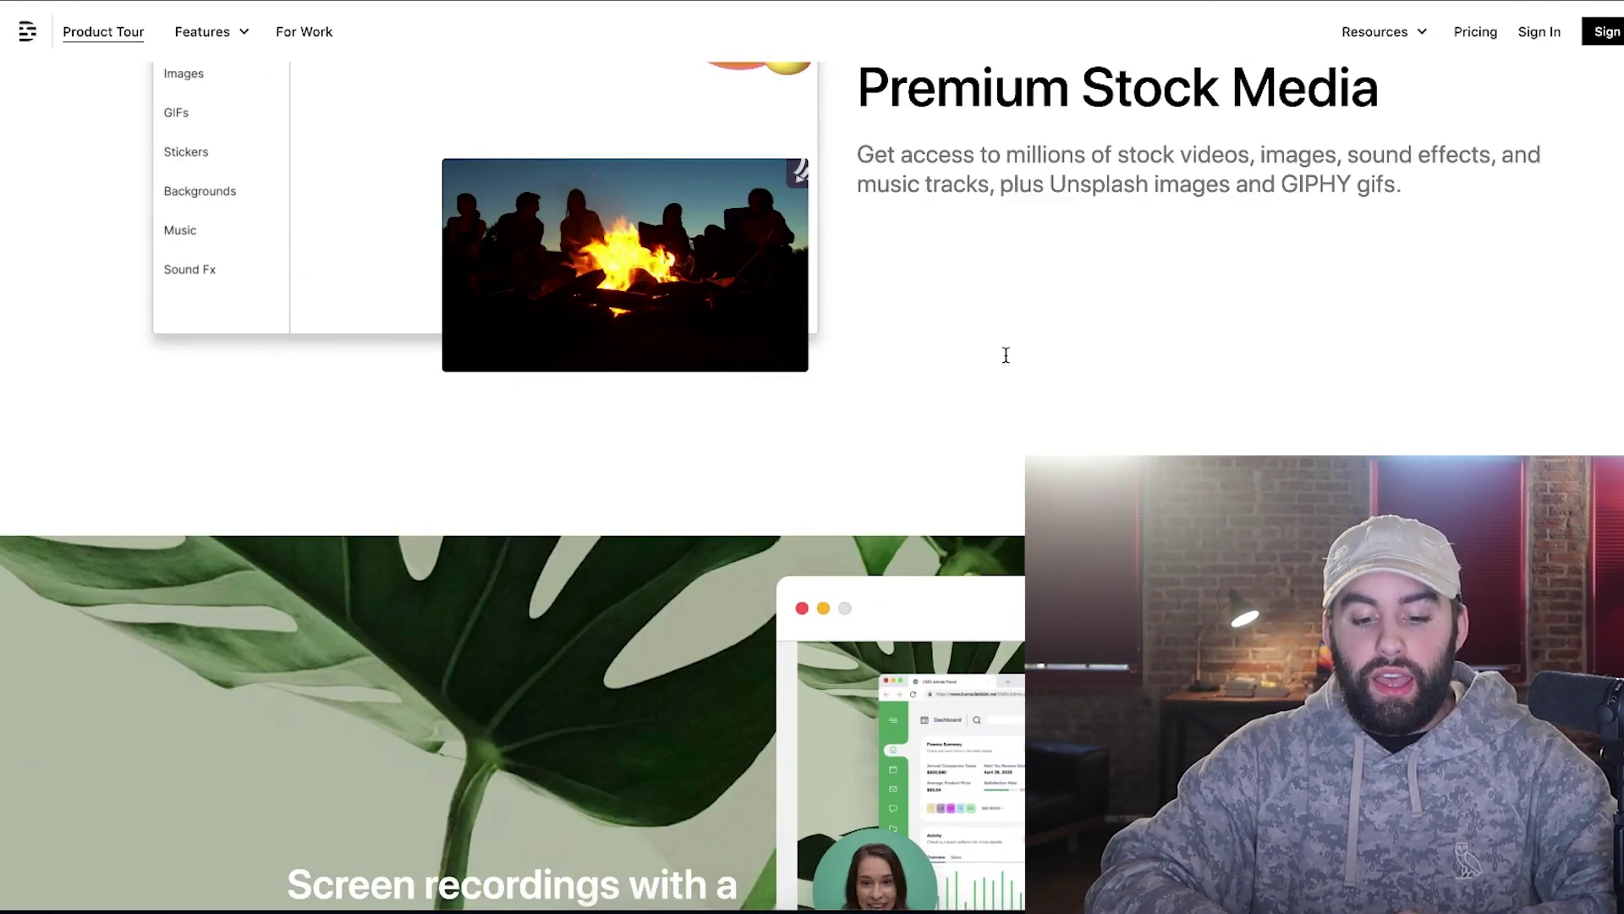
scroll(1008, 363, "down", 4)
scroll(1007, 363, "up", 4)
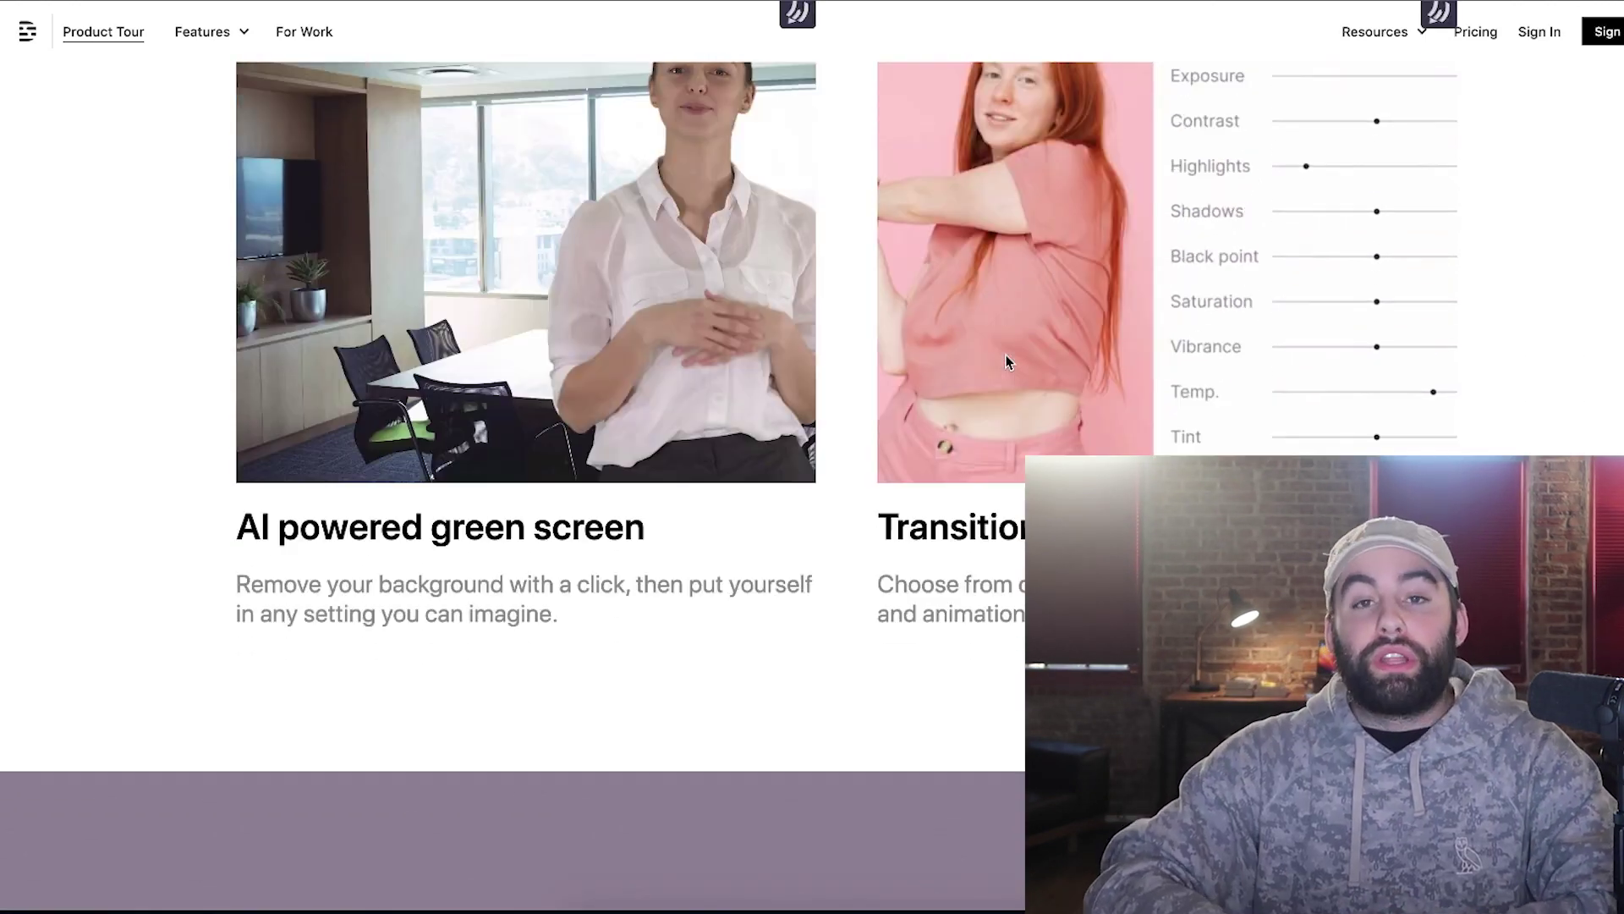
scroll(1007, 362, "down", 14)
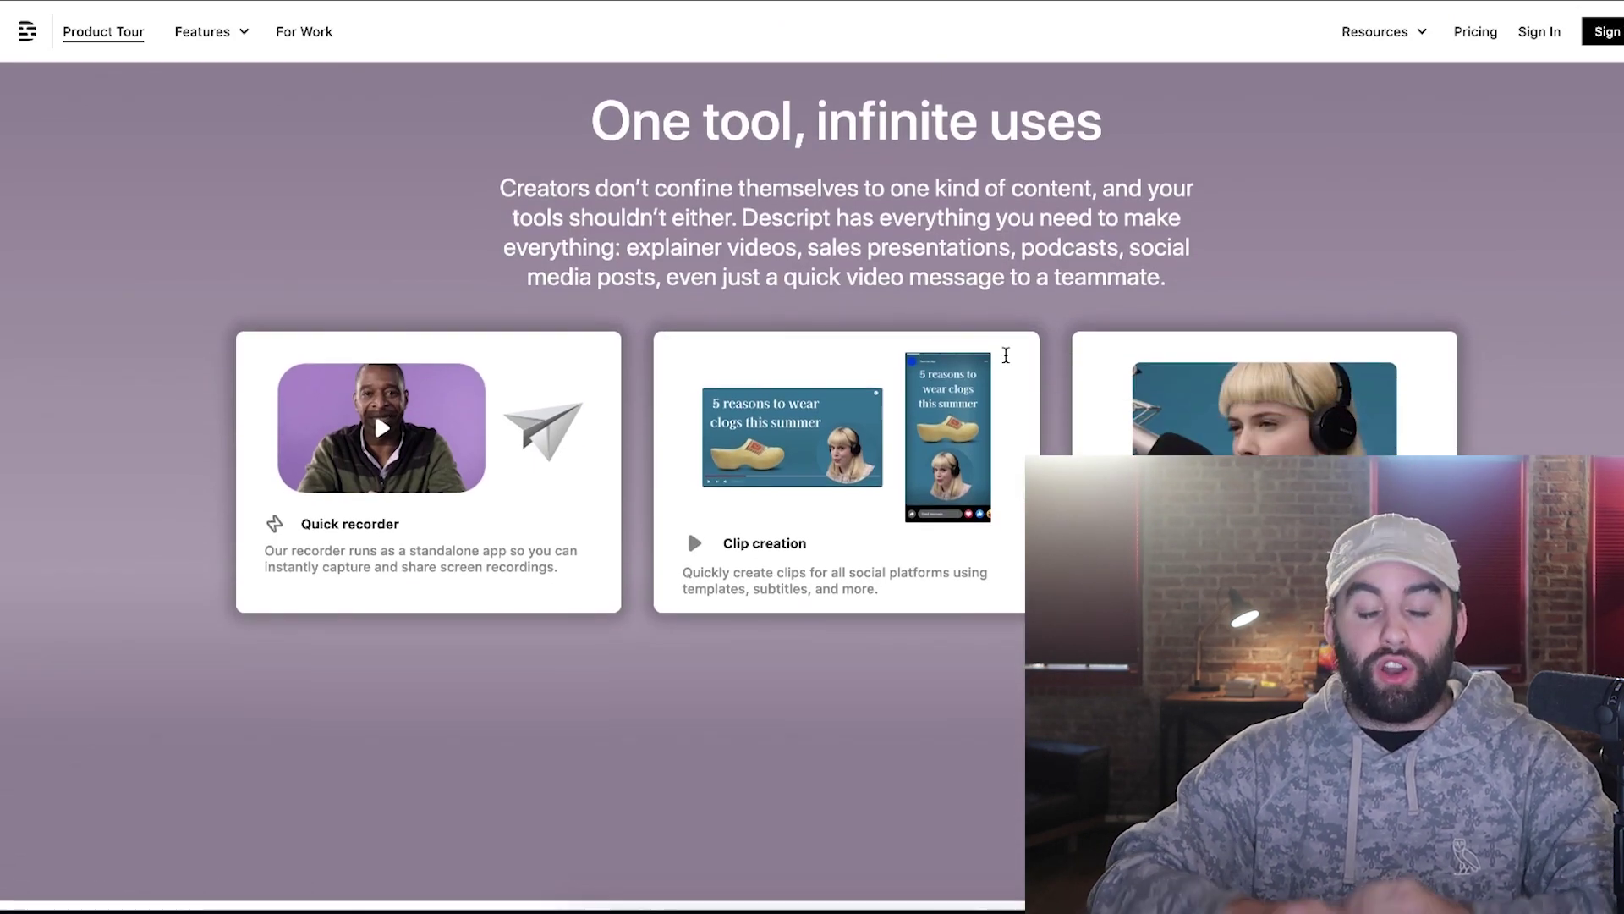
scroll(1007, 363, "up", 1)
scroll(1008, 363, "down", 2)
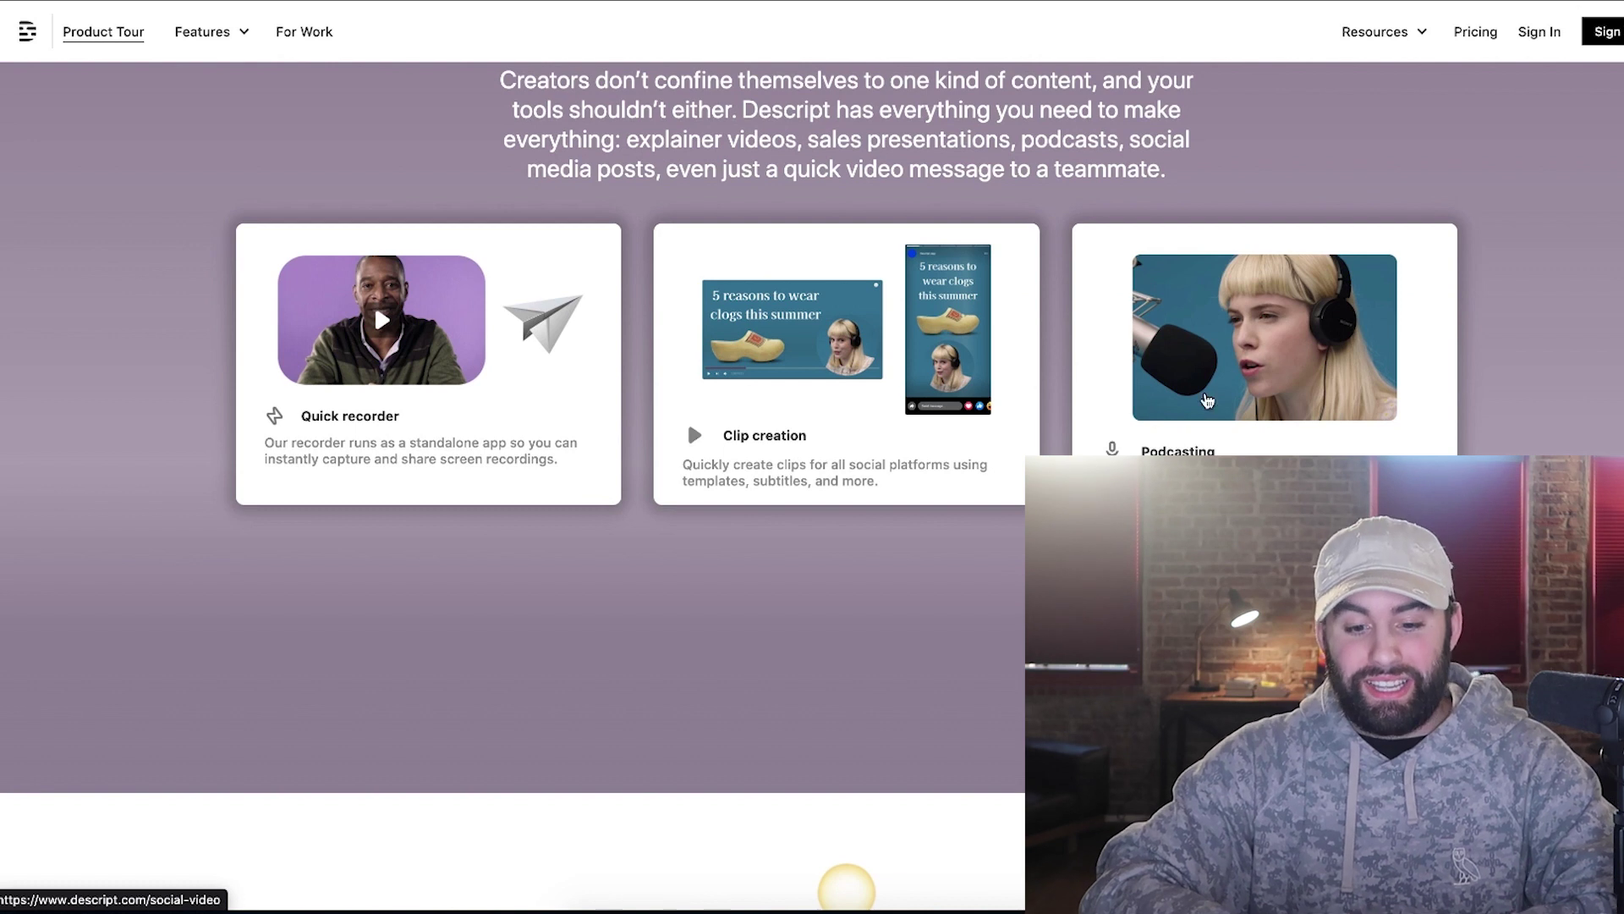
scroll(1256, 438, "down", 20)
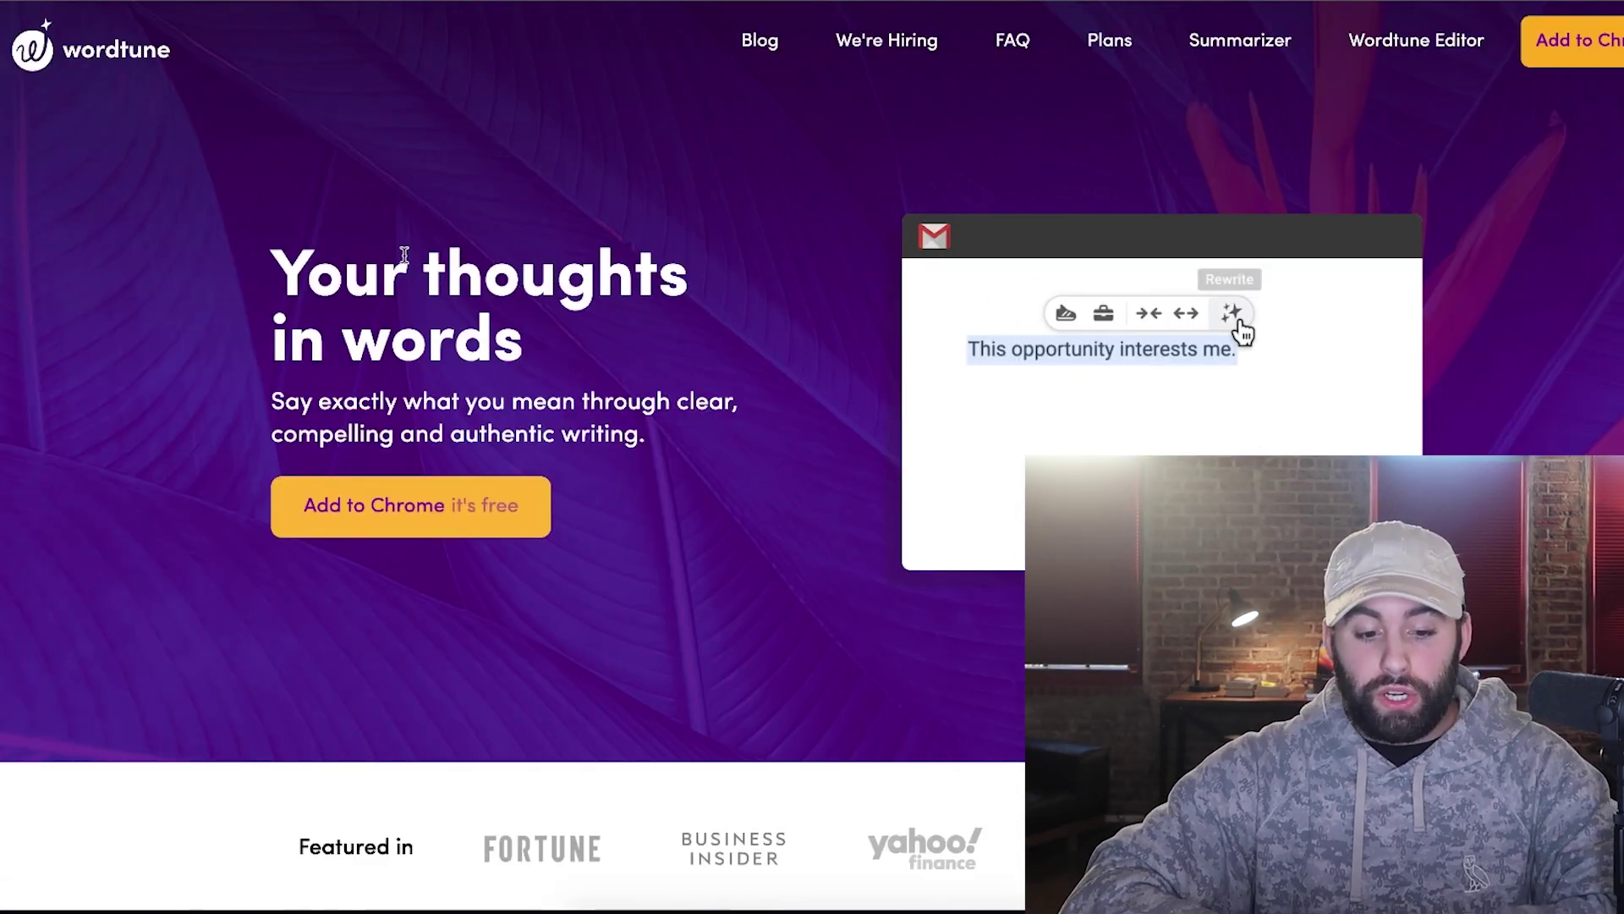
- Highlight and then deselect the 'Your thoughts in words' heading on Wordtune's homepage
left_click_drag(285, 279, 514, 327)
left_click(535, 333)
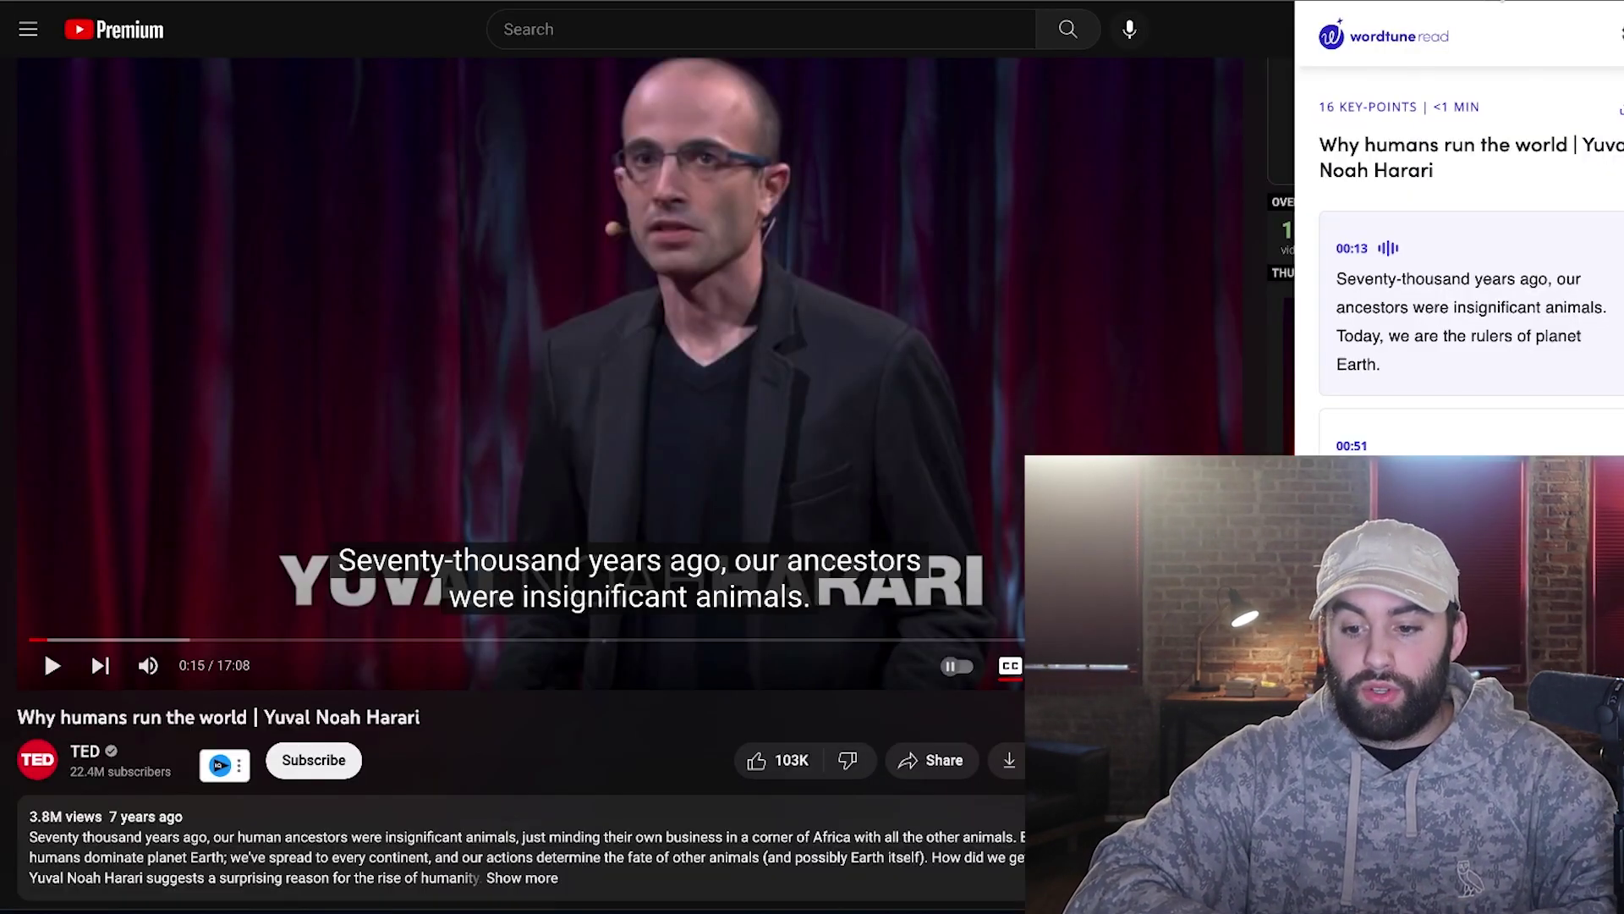
- Close the Wordtune Read panel, reopen the TED talk demo on YouTube and pause it
left_click(1527, 13)
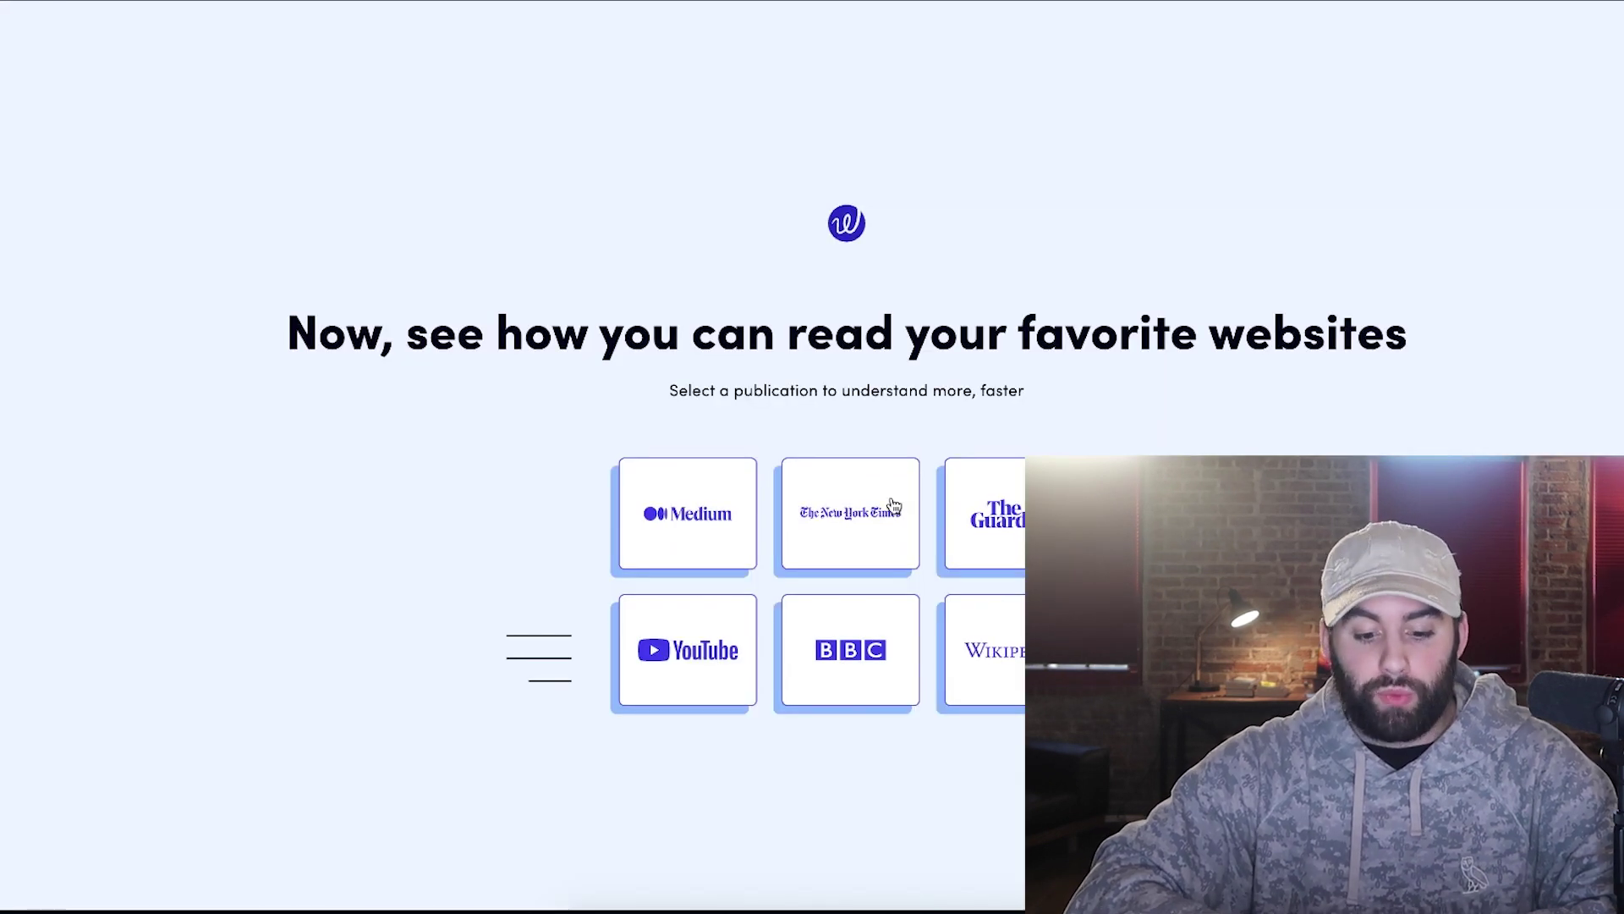
left_click(699, 672)
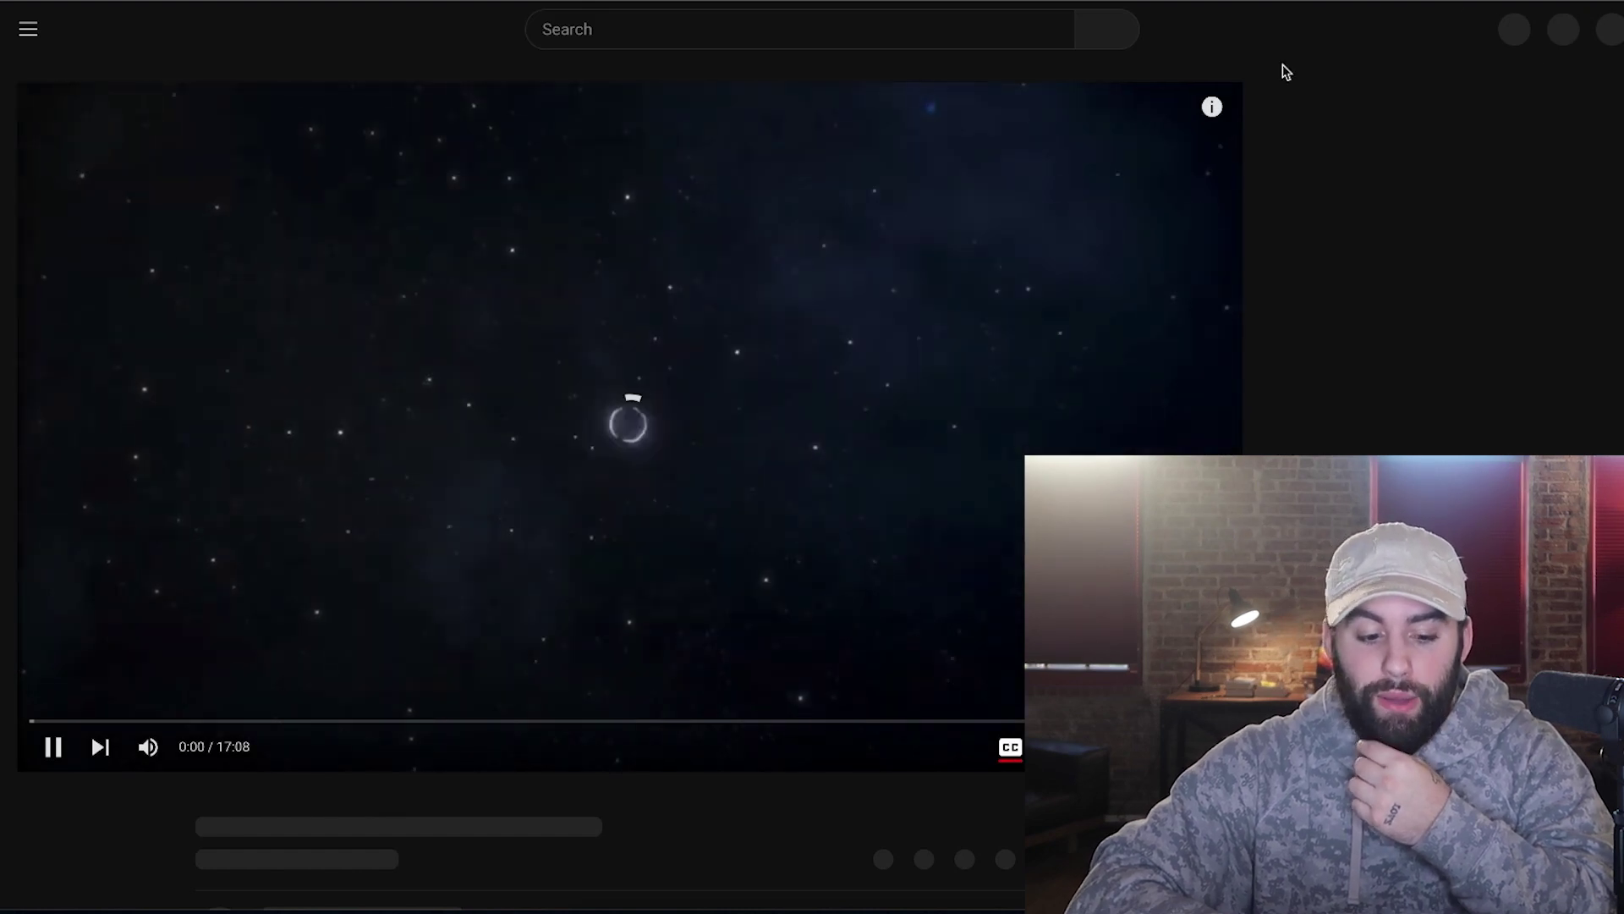
left_click(53, 746)
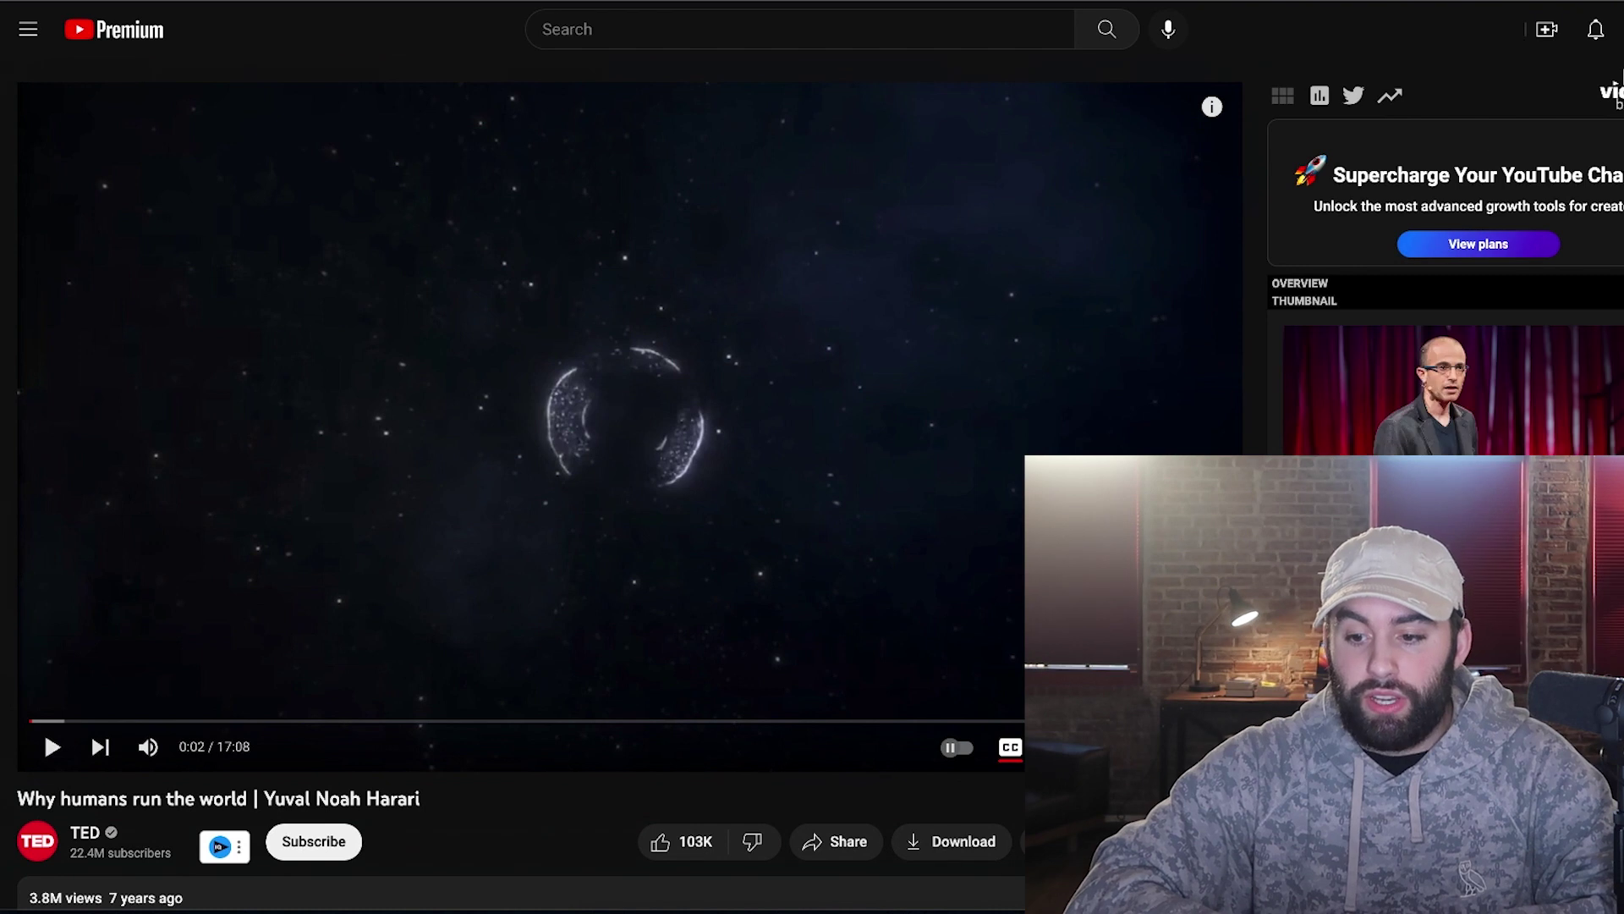
- Open the Wordtune Read summary of the talk and scroll through its timestamped key points
left_click(1595, 109)
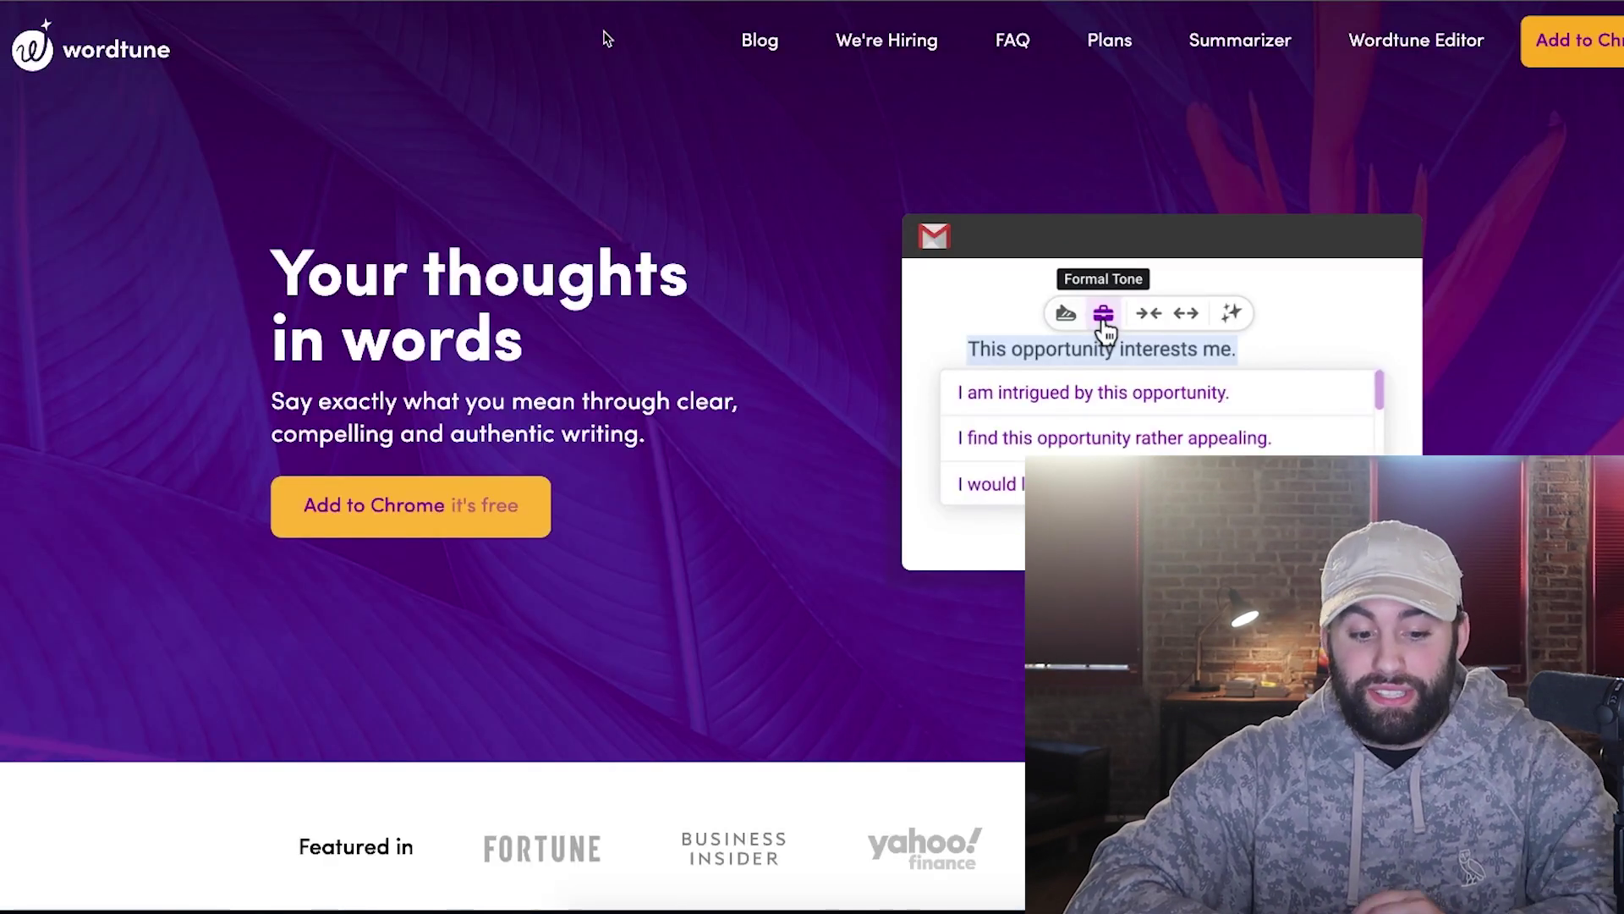
scroll(827, 380, "down", 5)
scroll(828, 380, "up", 5)
scroll(827, 380, "down", 8)
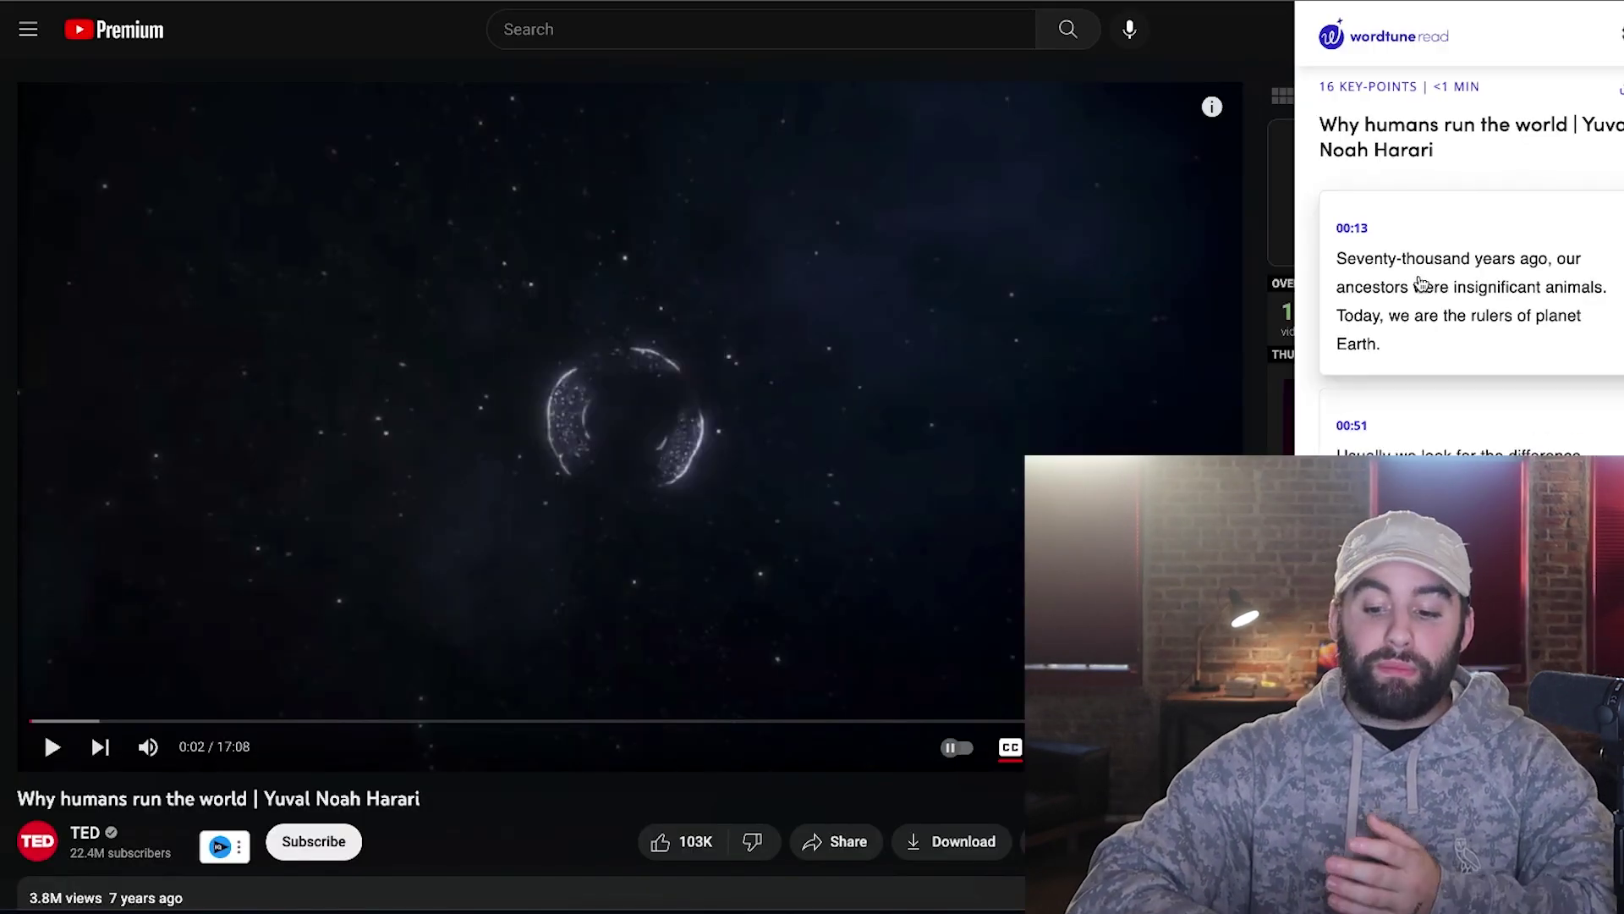
scroll(1419, 282, "down", 20)
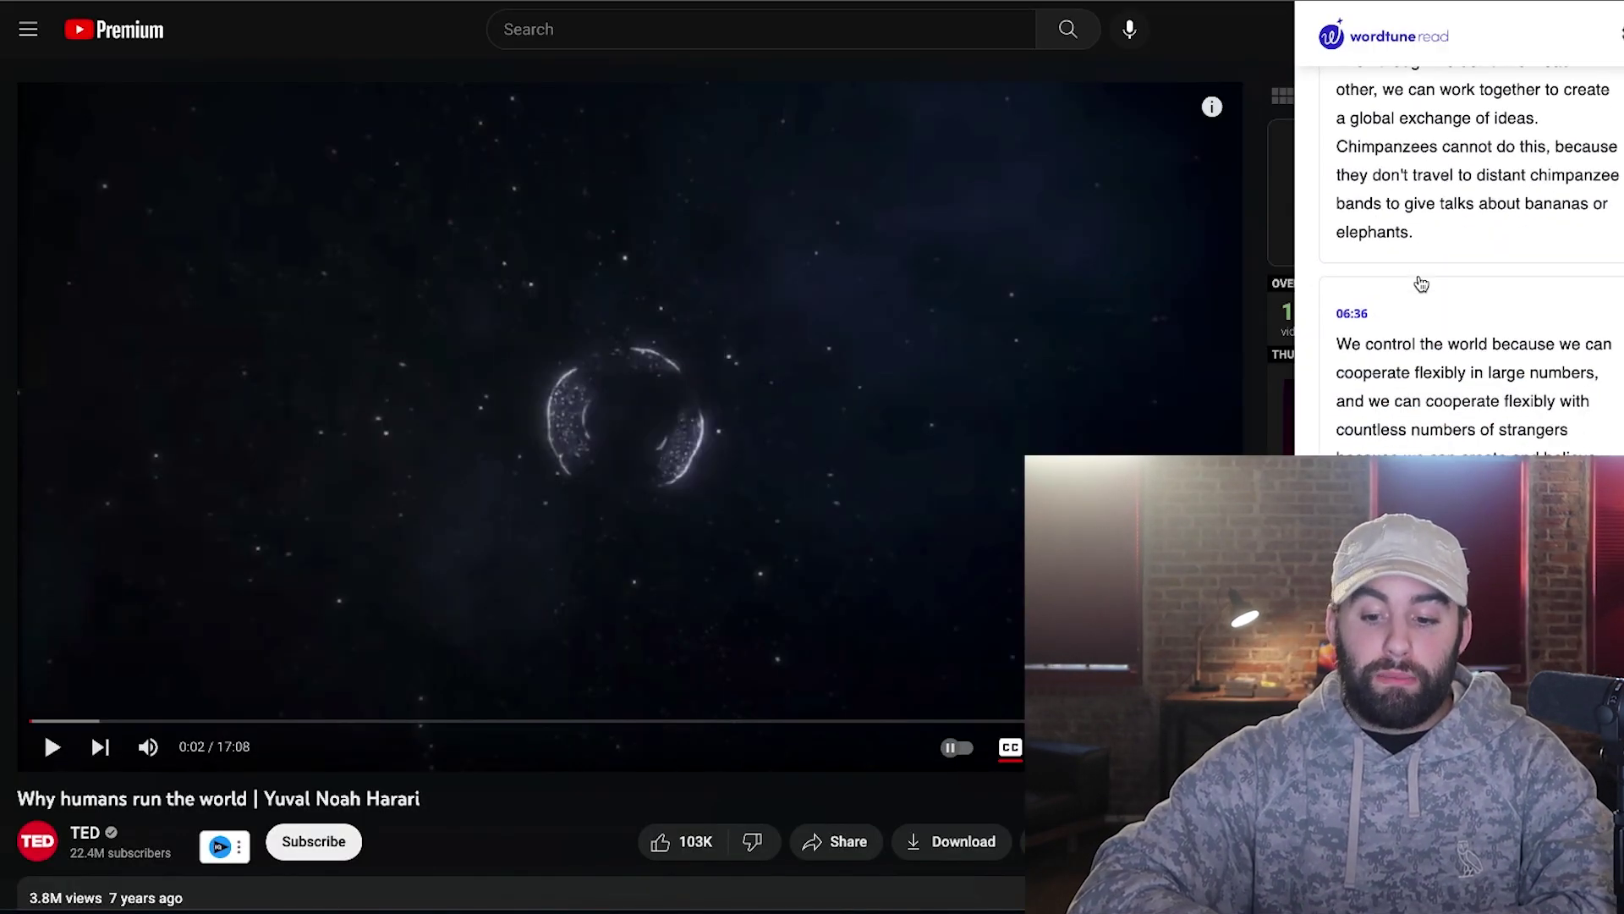
scroll(1421, 282, "down", 15)
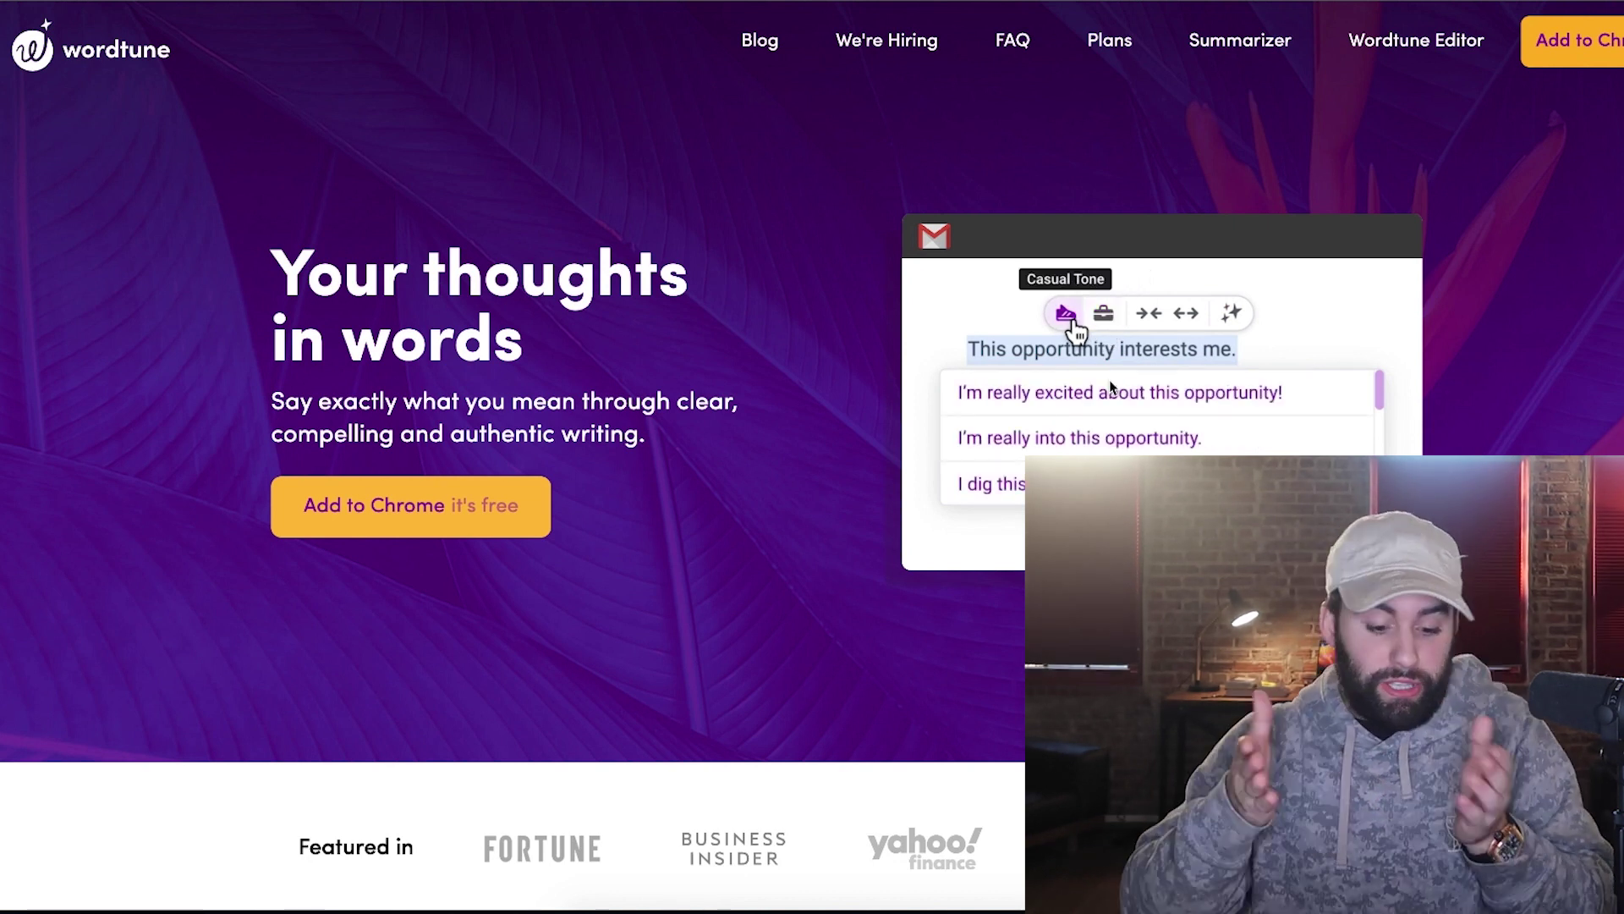
- Paste 'It was amazing seeing you last night. Let's catch up soon.' into the demo and review its rewrites
scroll(837, 588, "down", 6)
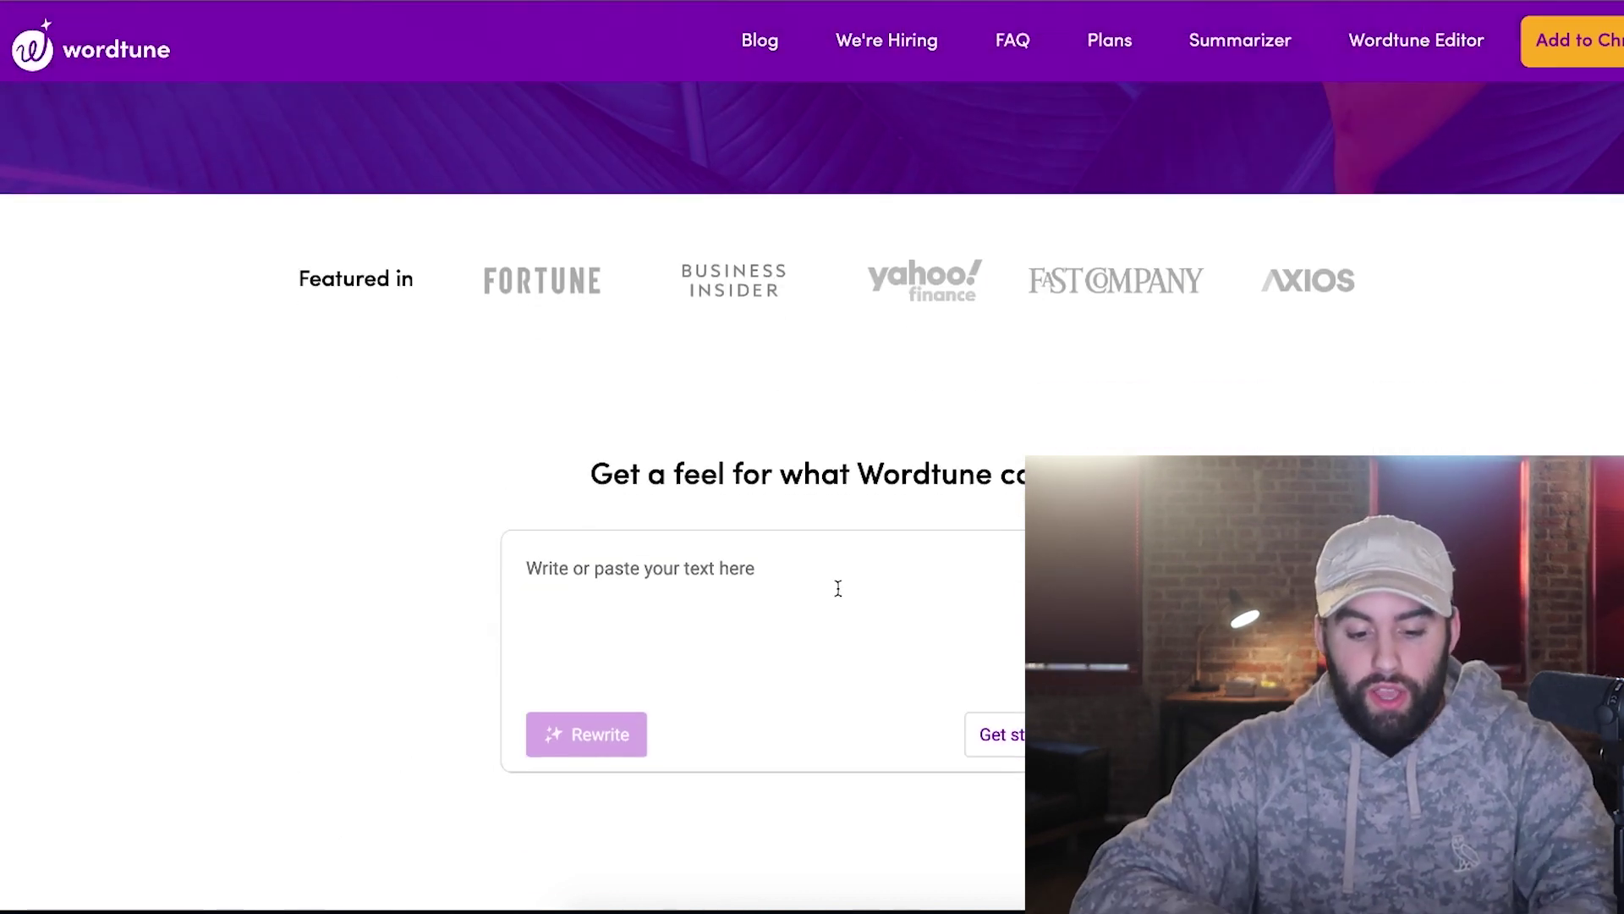
left_click(765, 583)
type("It was amazing seeing you last night. Let's catch up soon.")
scroll(765, 584, "down", 2)
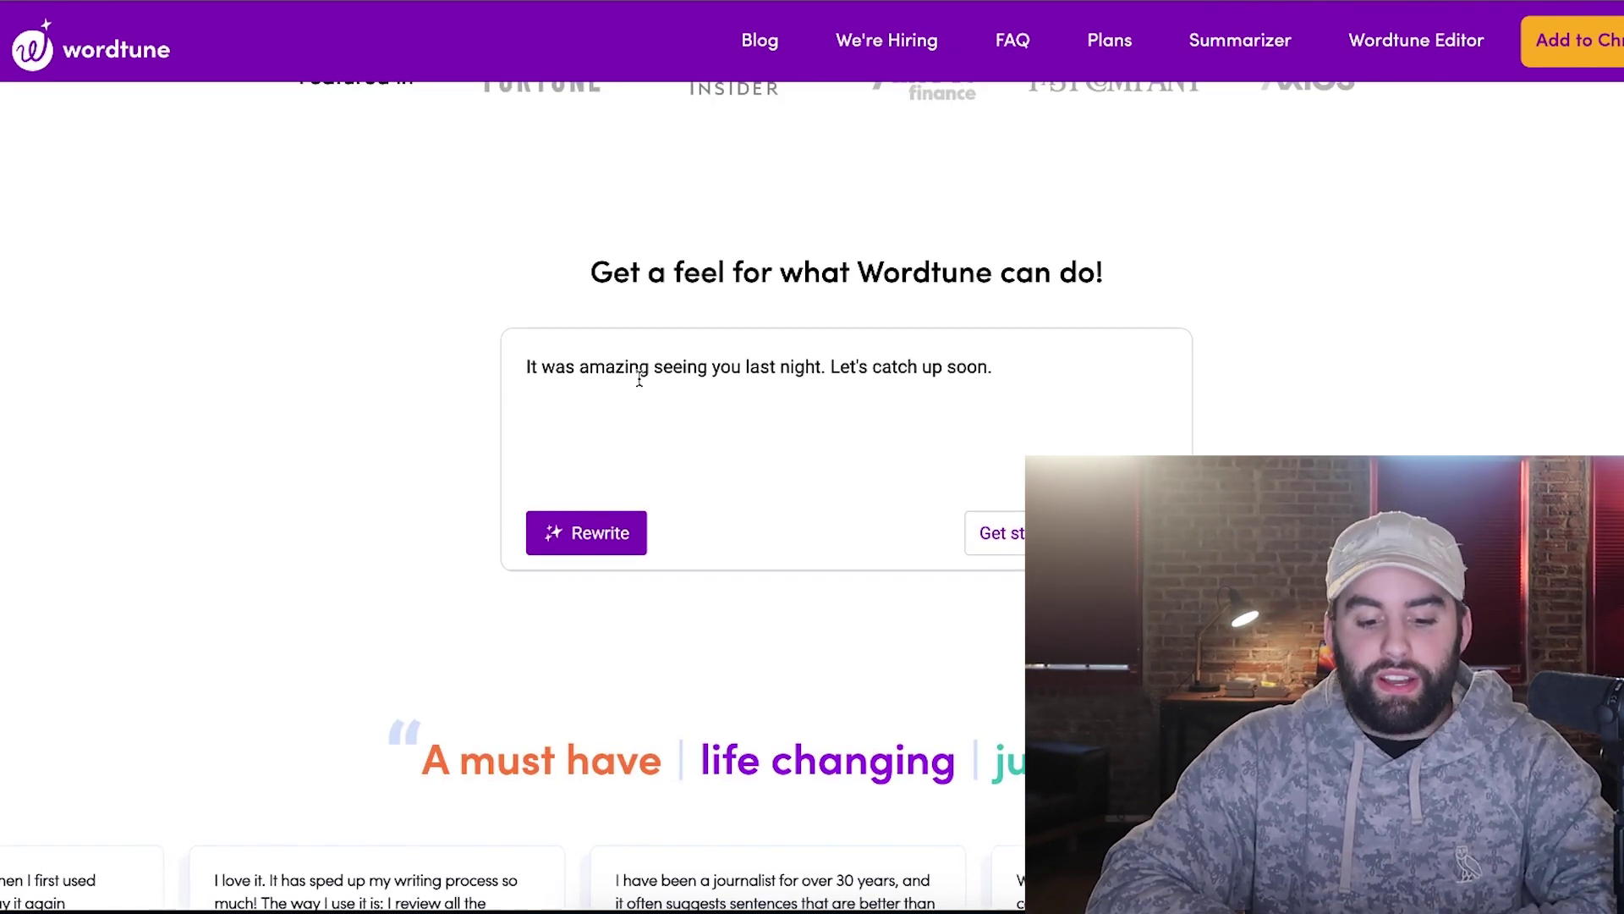
left_click(596, 533)
scroll(713, 511, "down", 2)
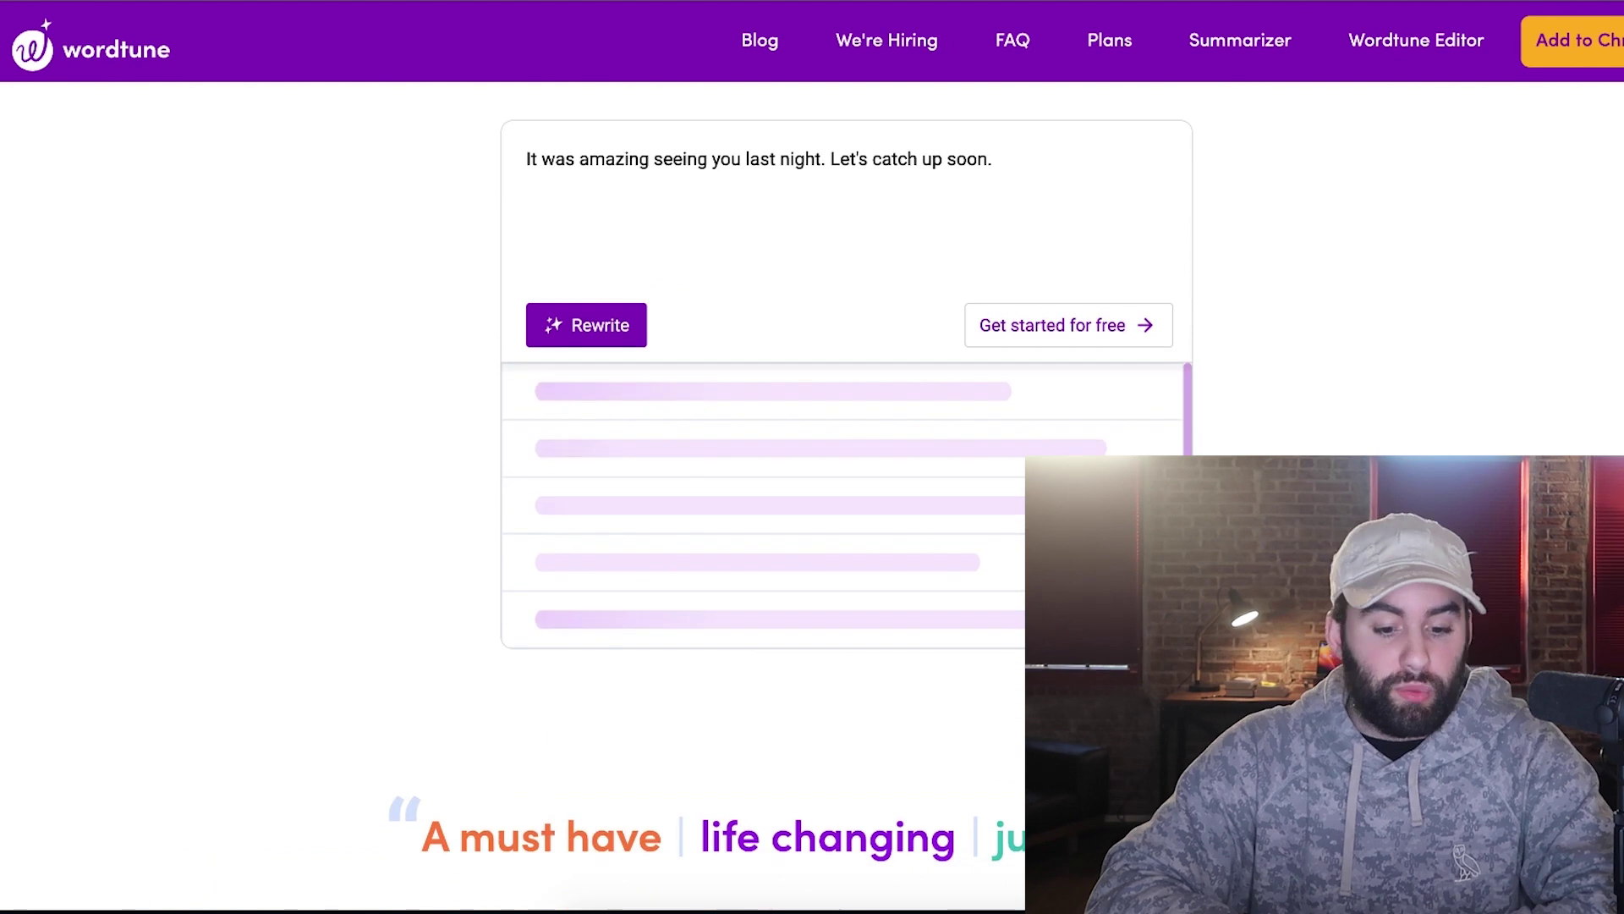
scroll(996, 441, "down", 1)
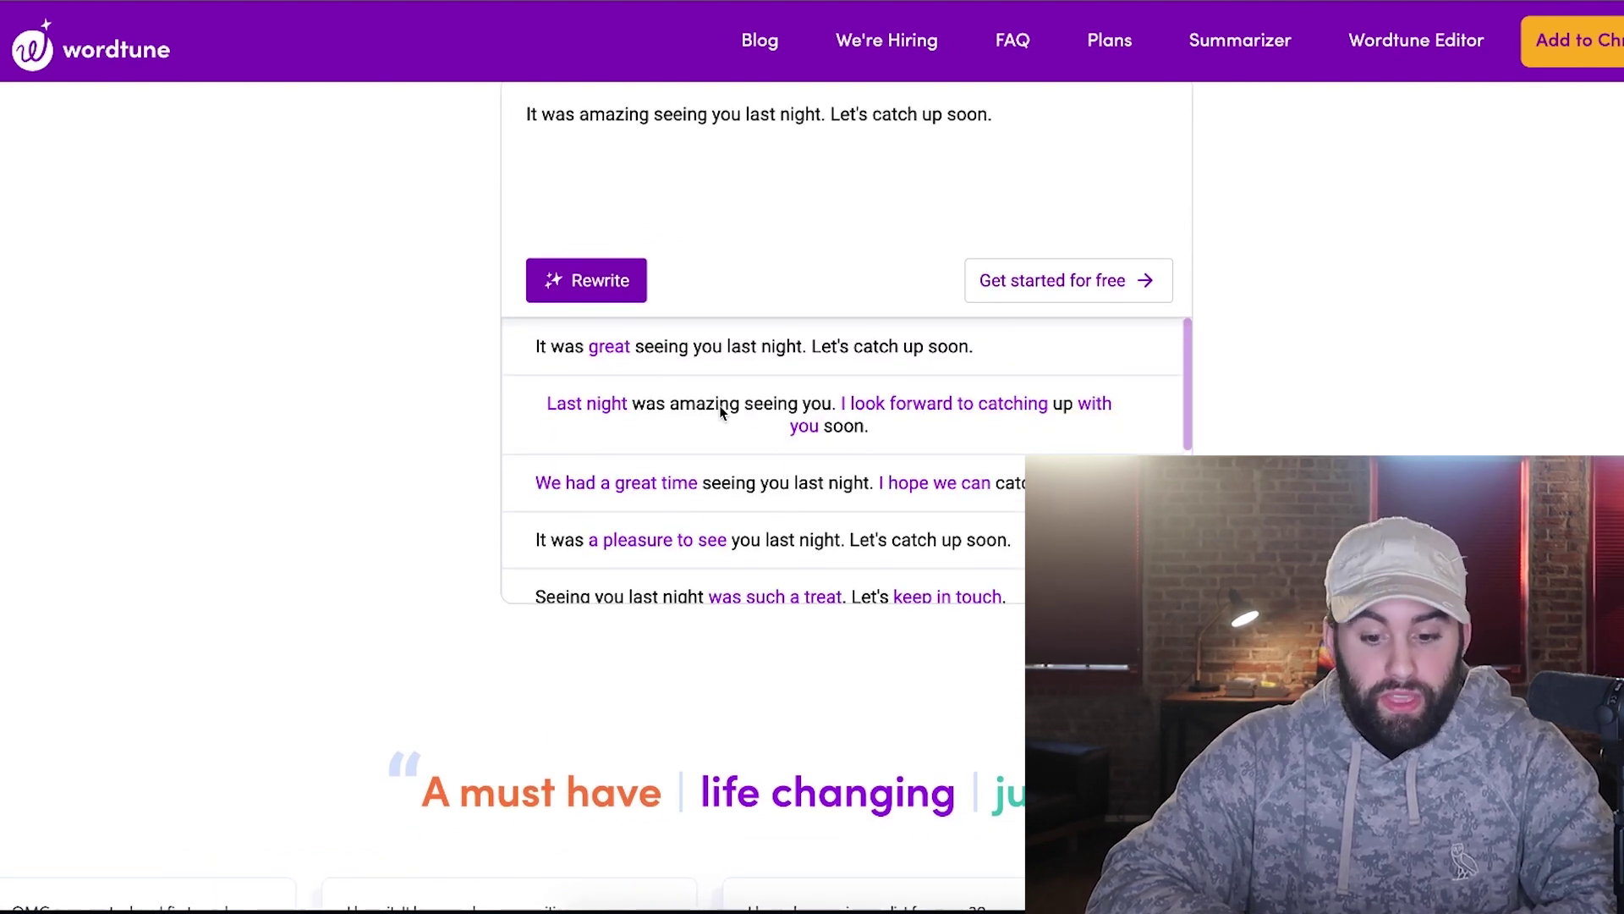
scroll(719, 410, "down", 4)
scroll(719, 404, "up", 4)
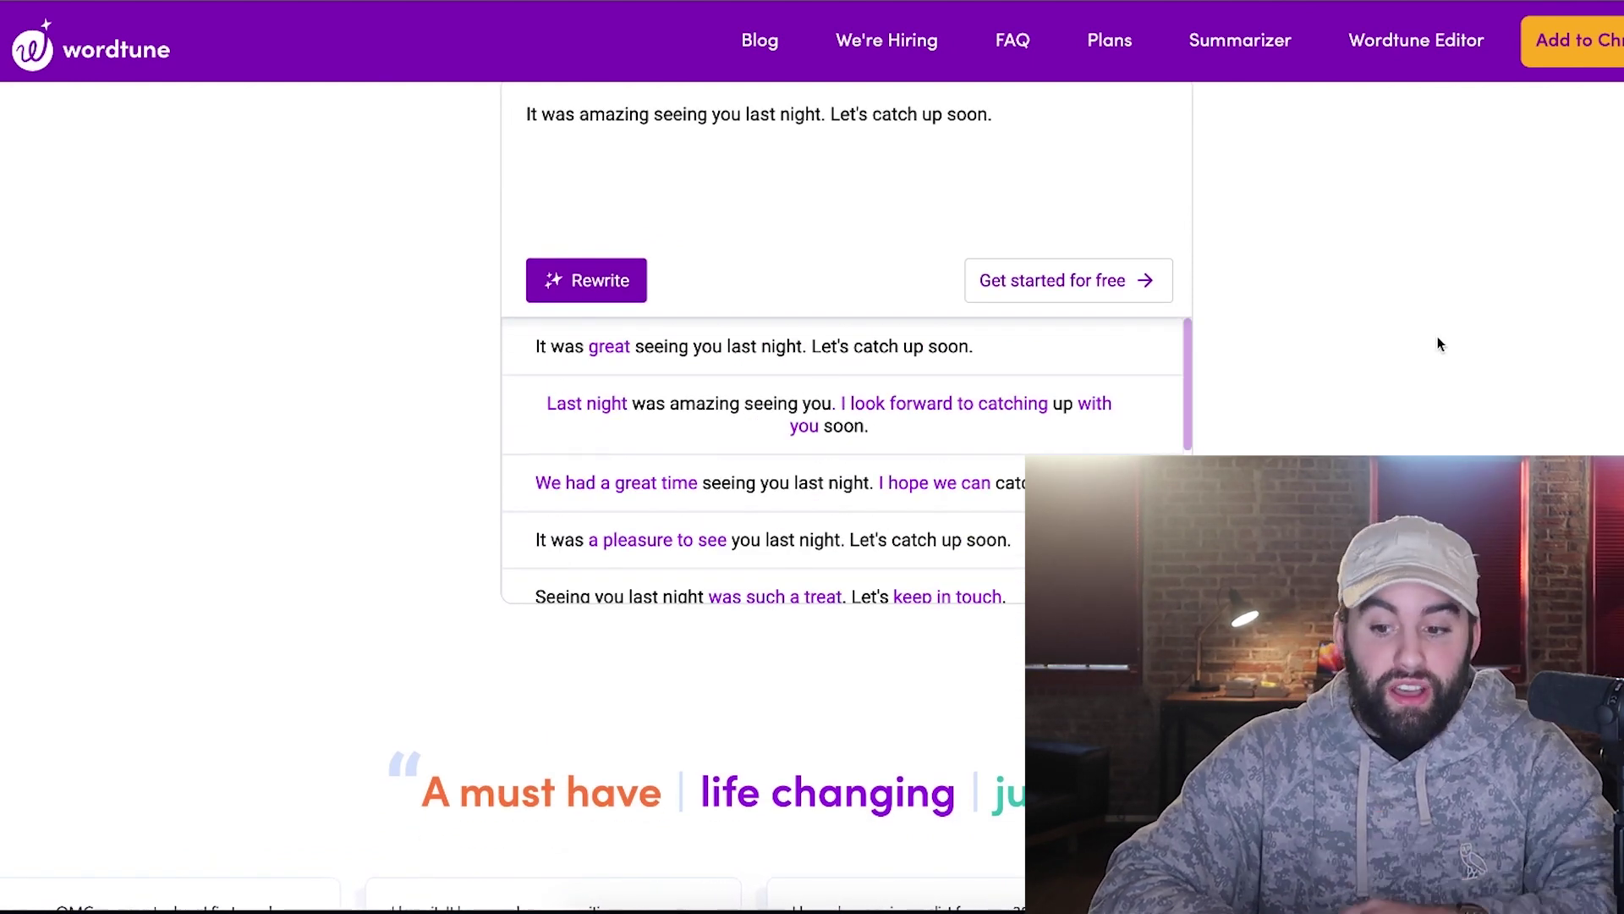
scroll(1438, 331, "up", 1)
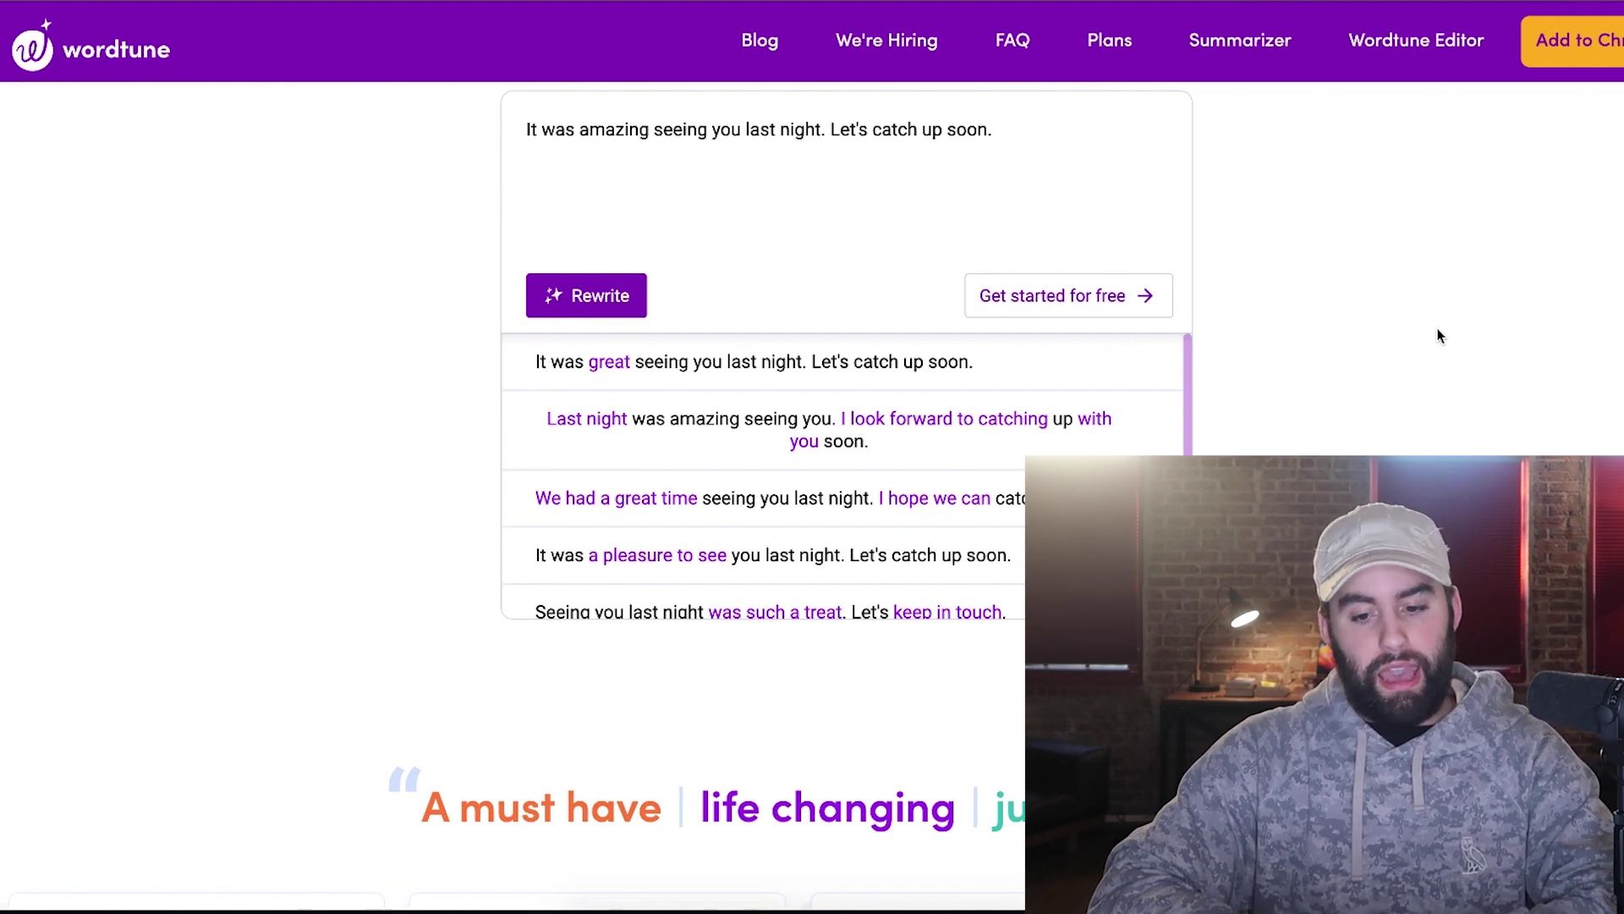
scroll(1437, 330, "up", 6)
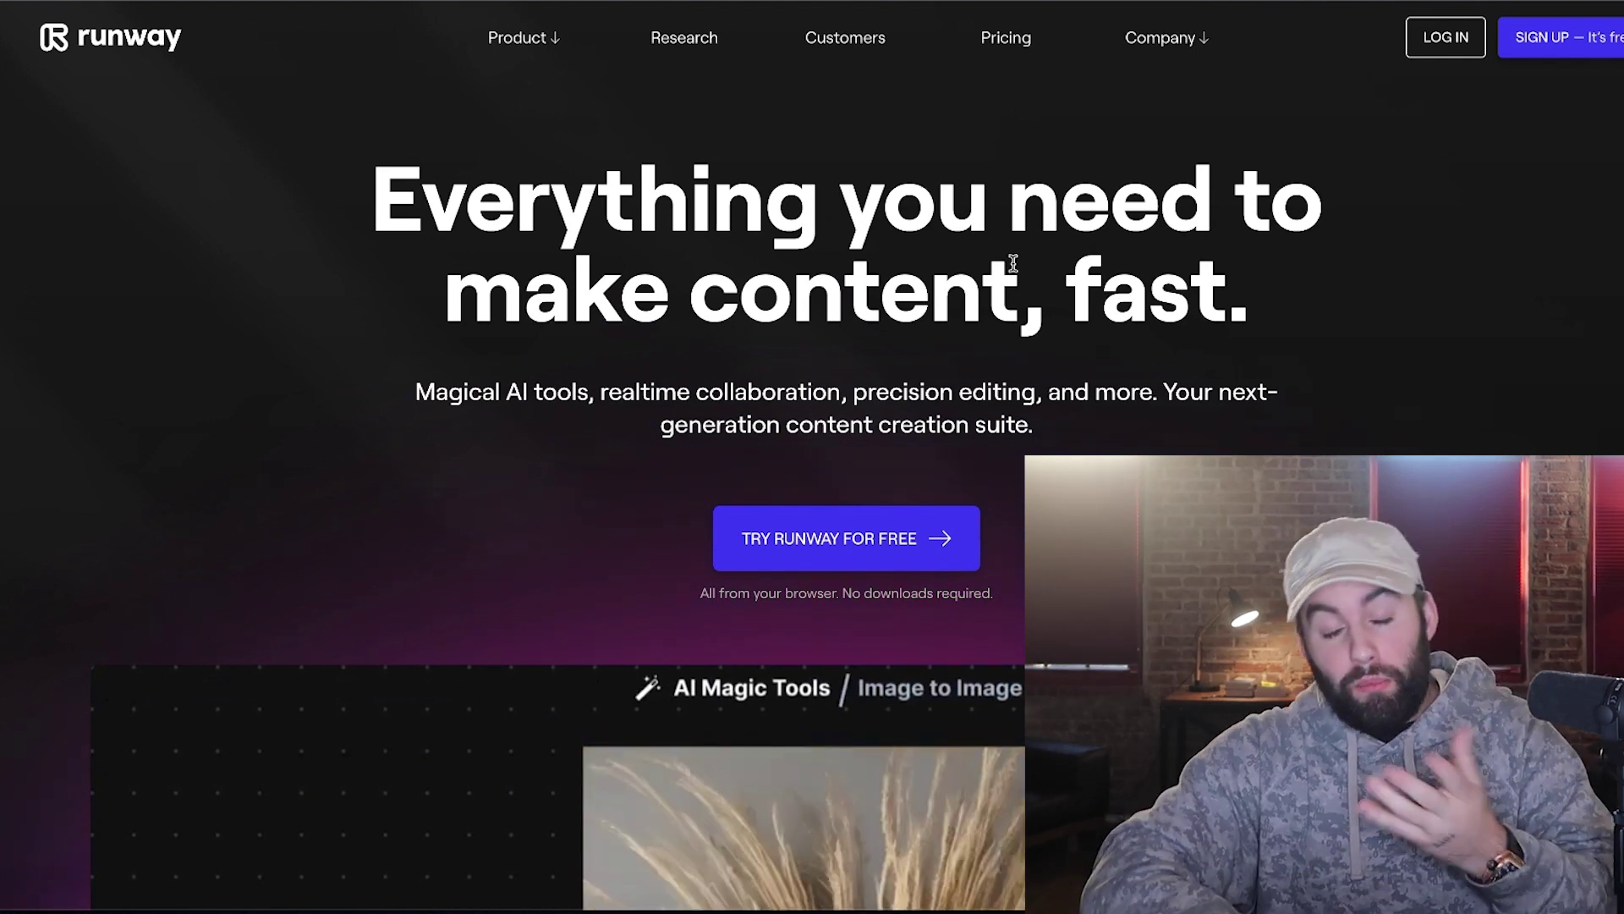
- Open the AI Magic Tools dashboard from Runway's homepage
scroll(1156, 304, "down", 1)
scroll(1156, 304, "down", 15)
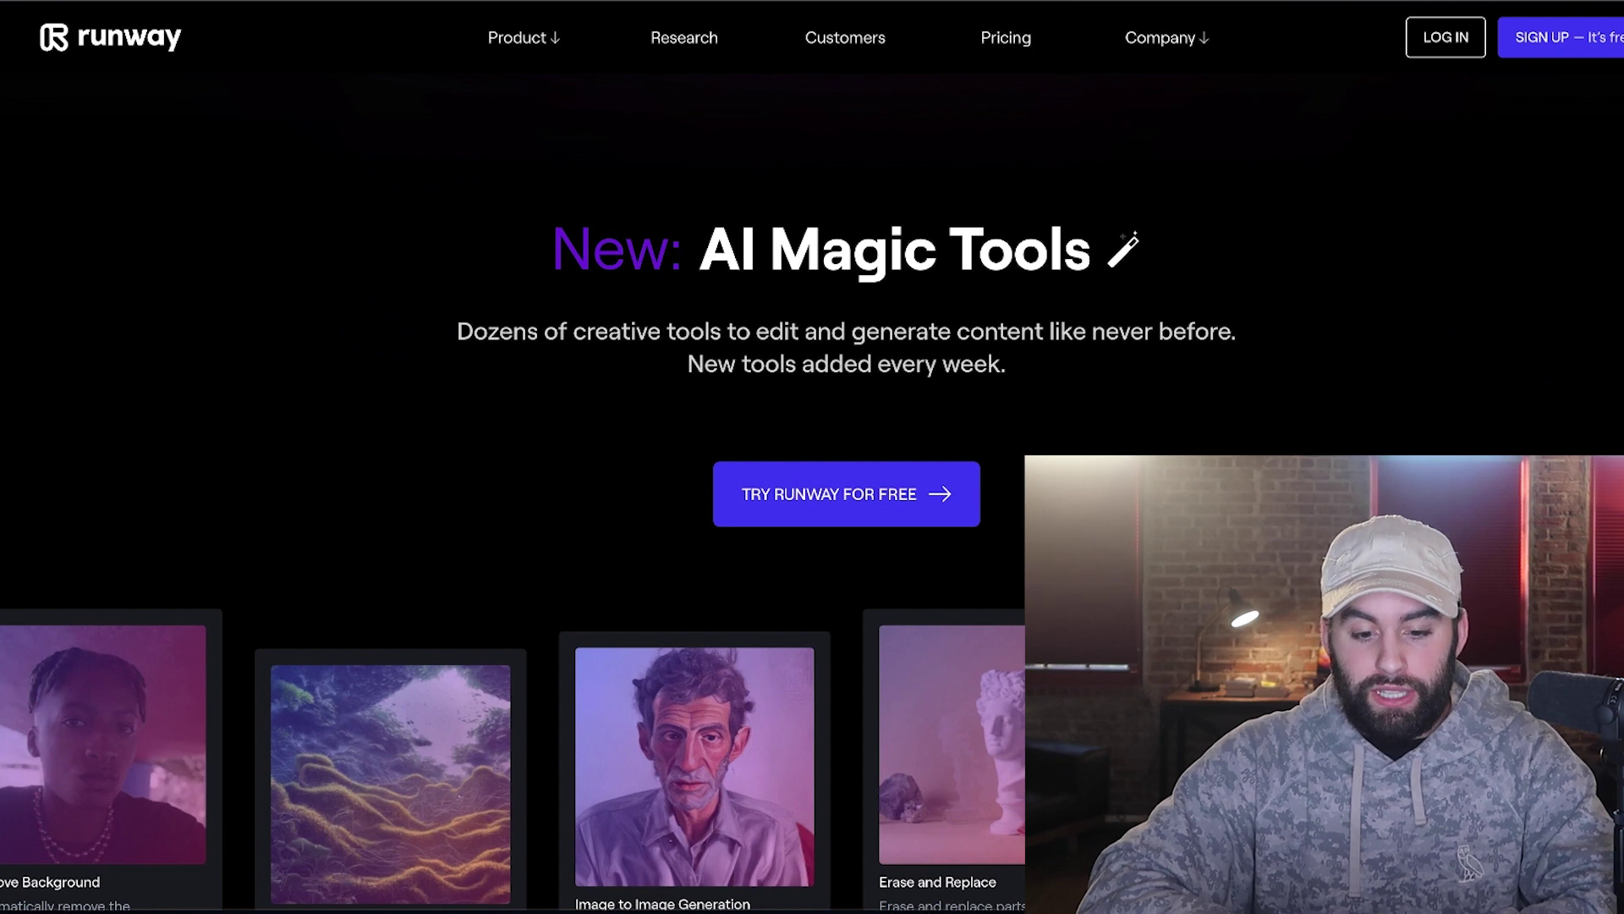
left_click(687, 250)
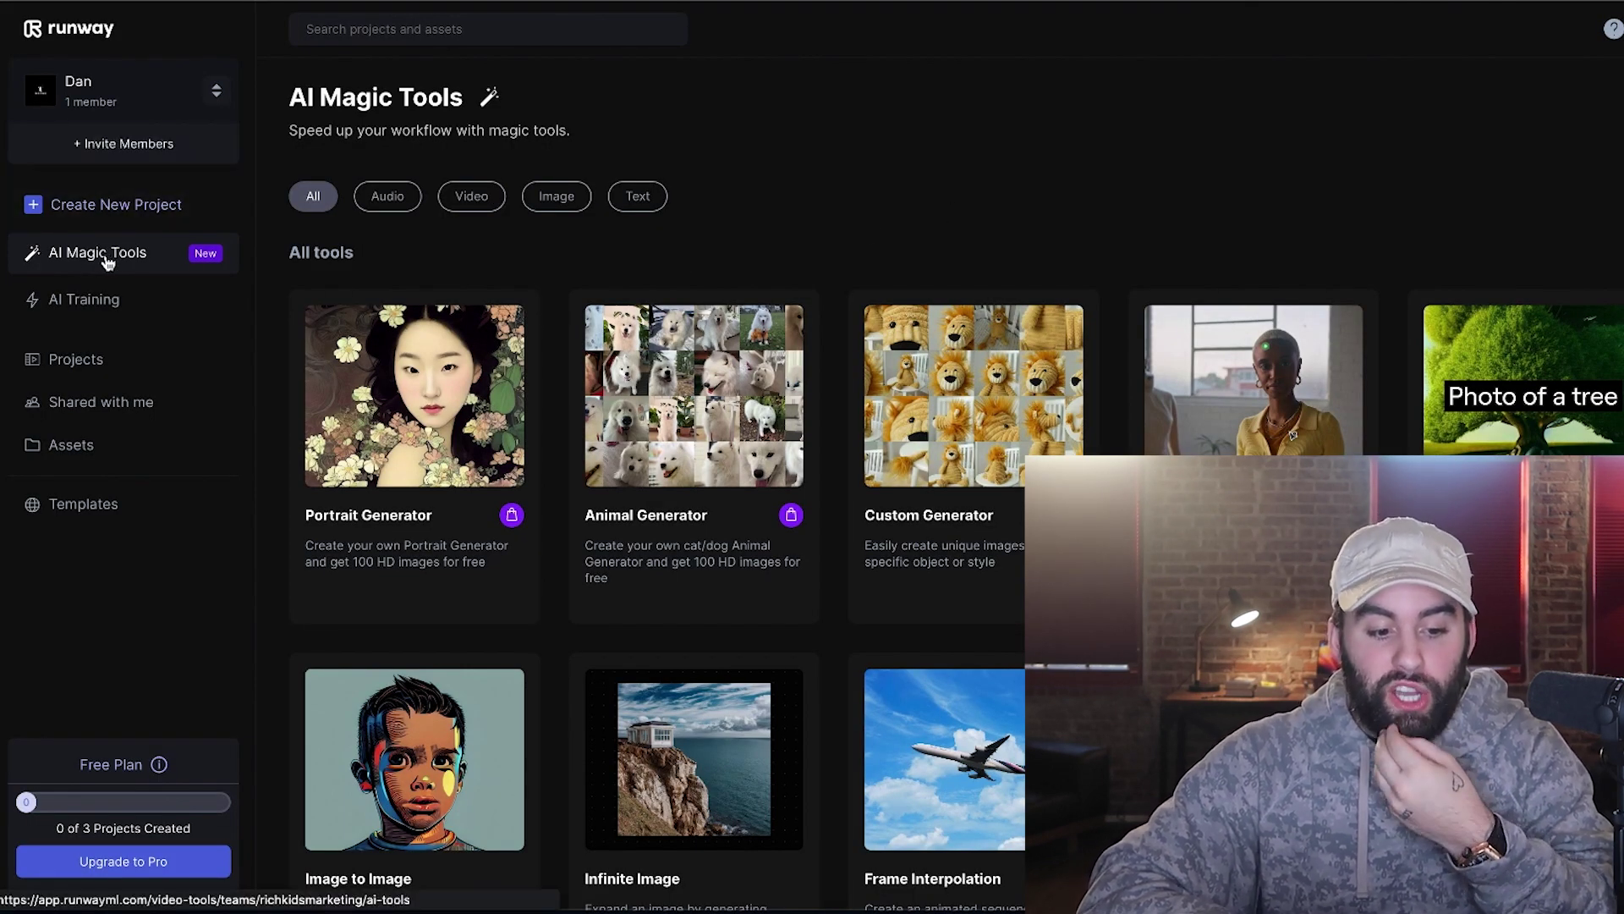
- Browse the AI tool cards and open the Text to Image tool
scroll(748, 240, "down", 2)
scroll(508, 222, "up", 2)
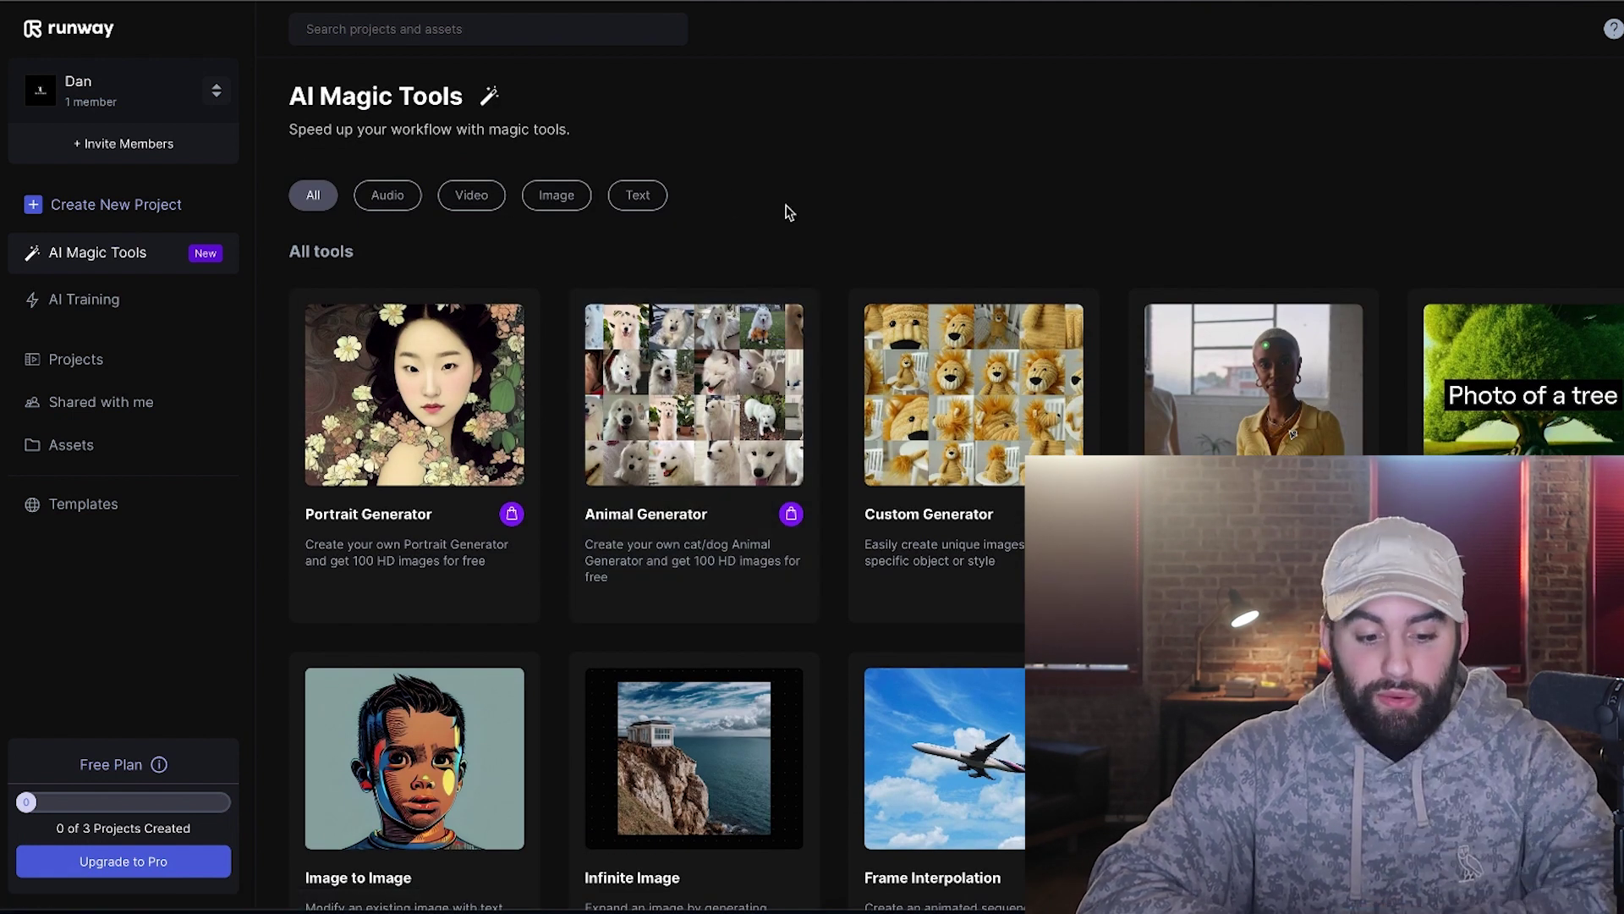
scroll(786, 212, "down", 3)
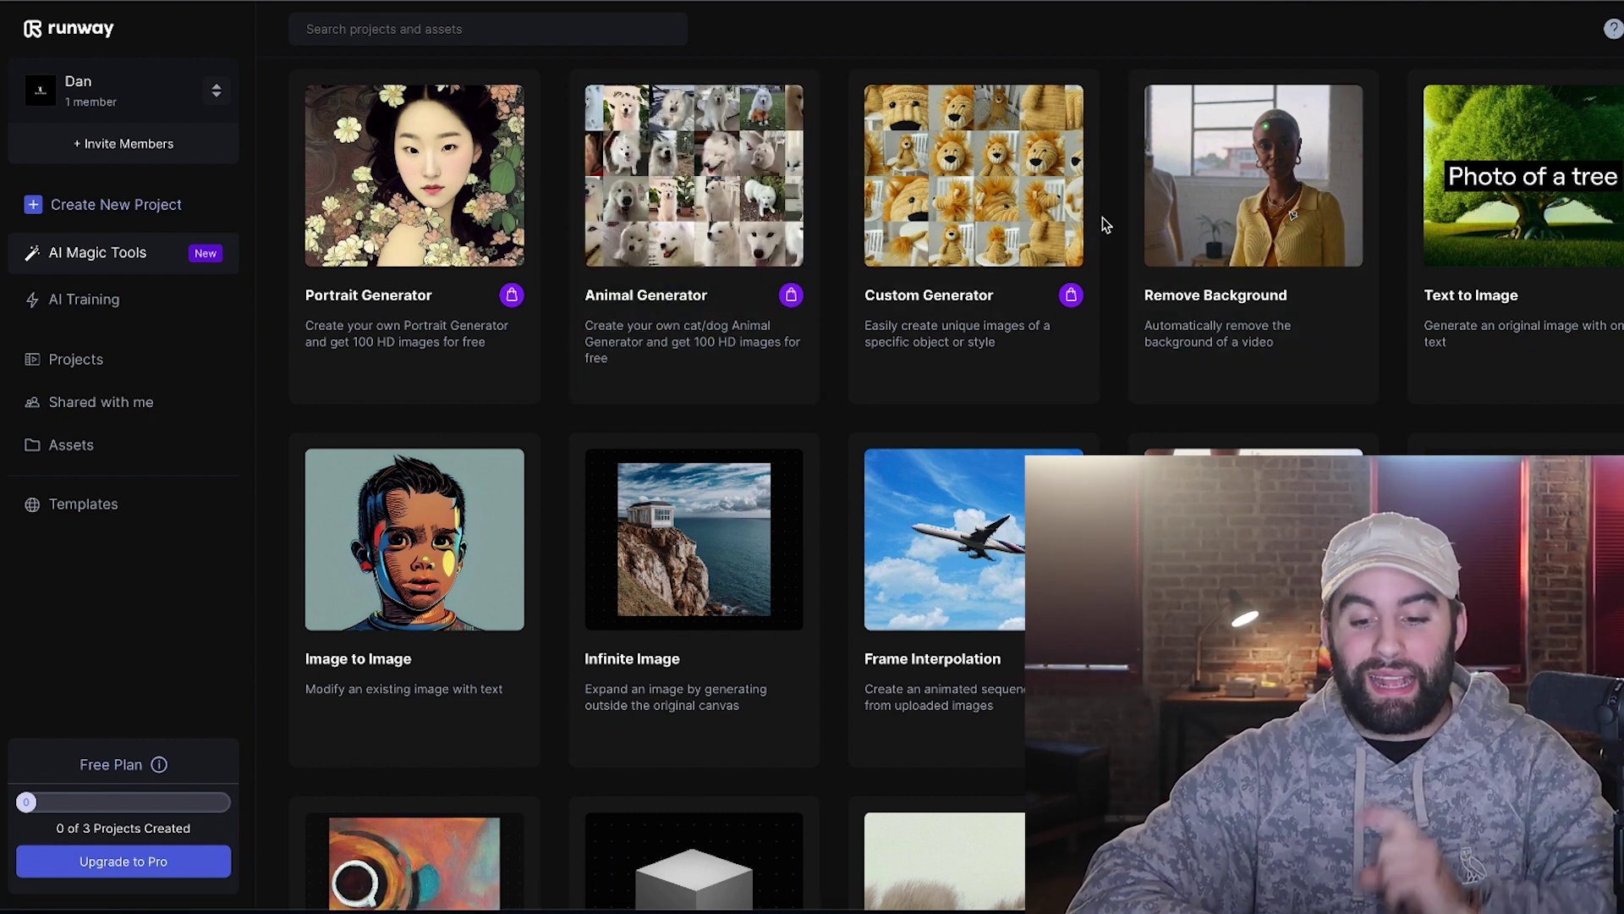
scroll(1121, 218, "up", 1)
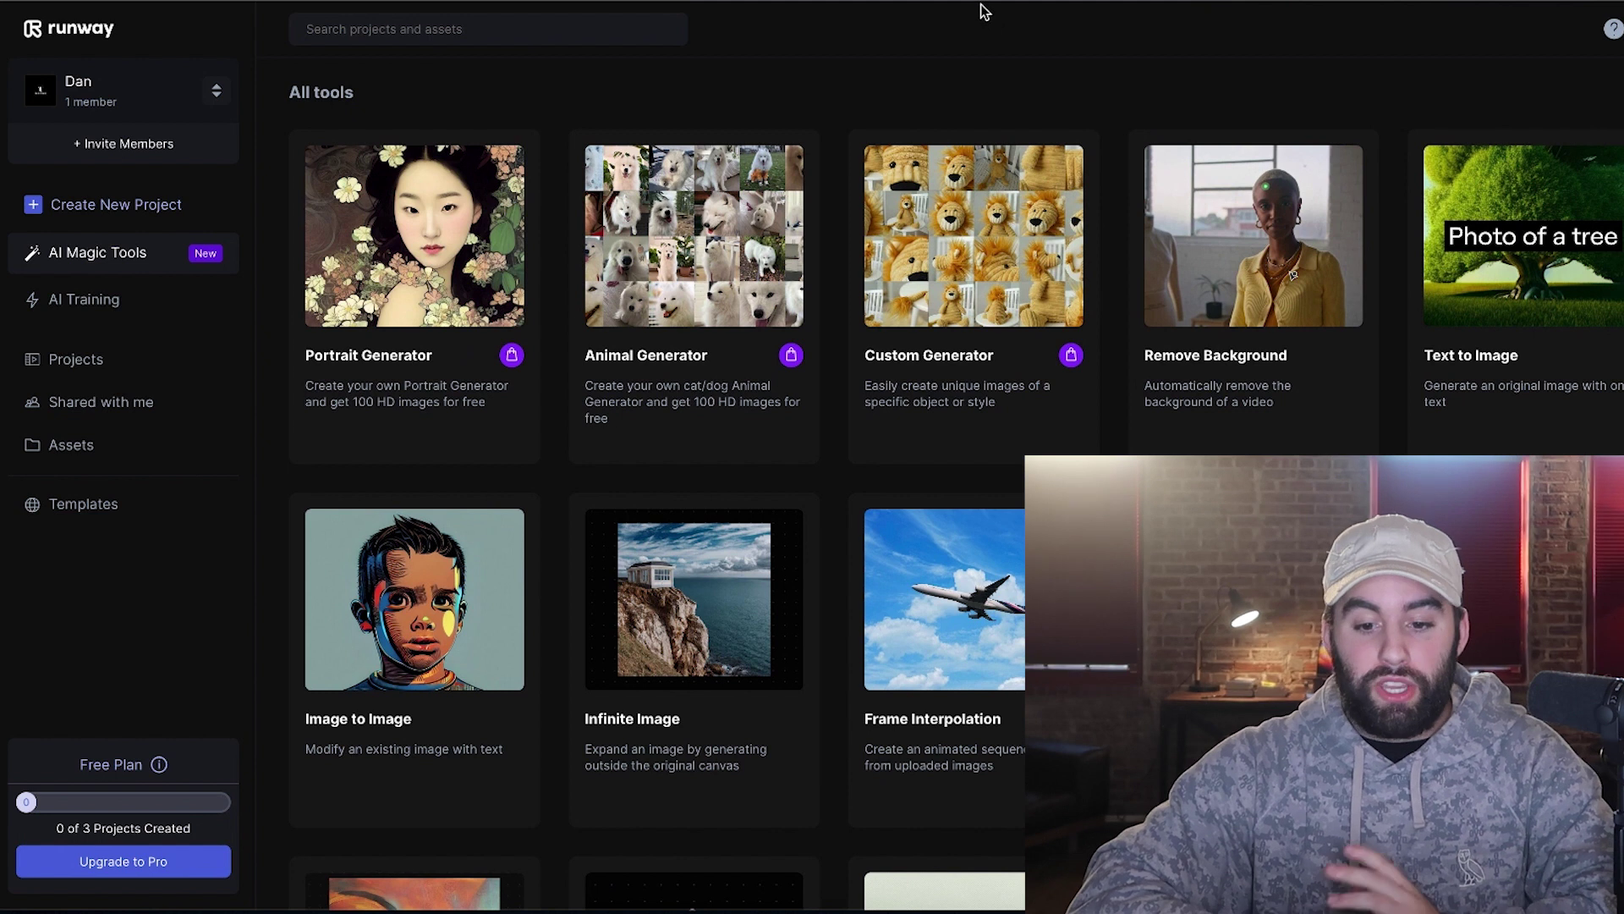
scroll(1098, 74, "down", 1)
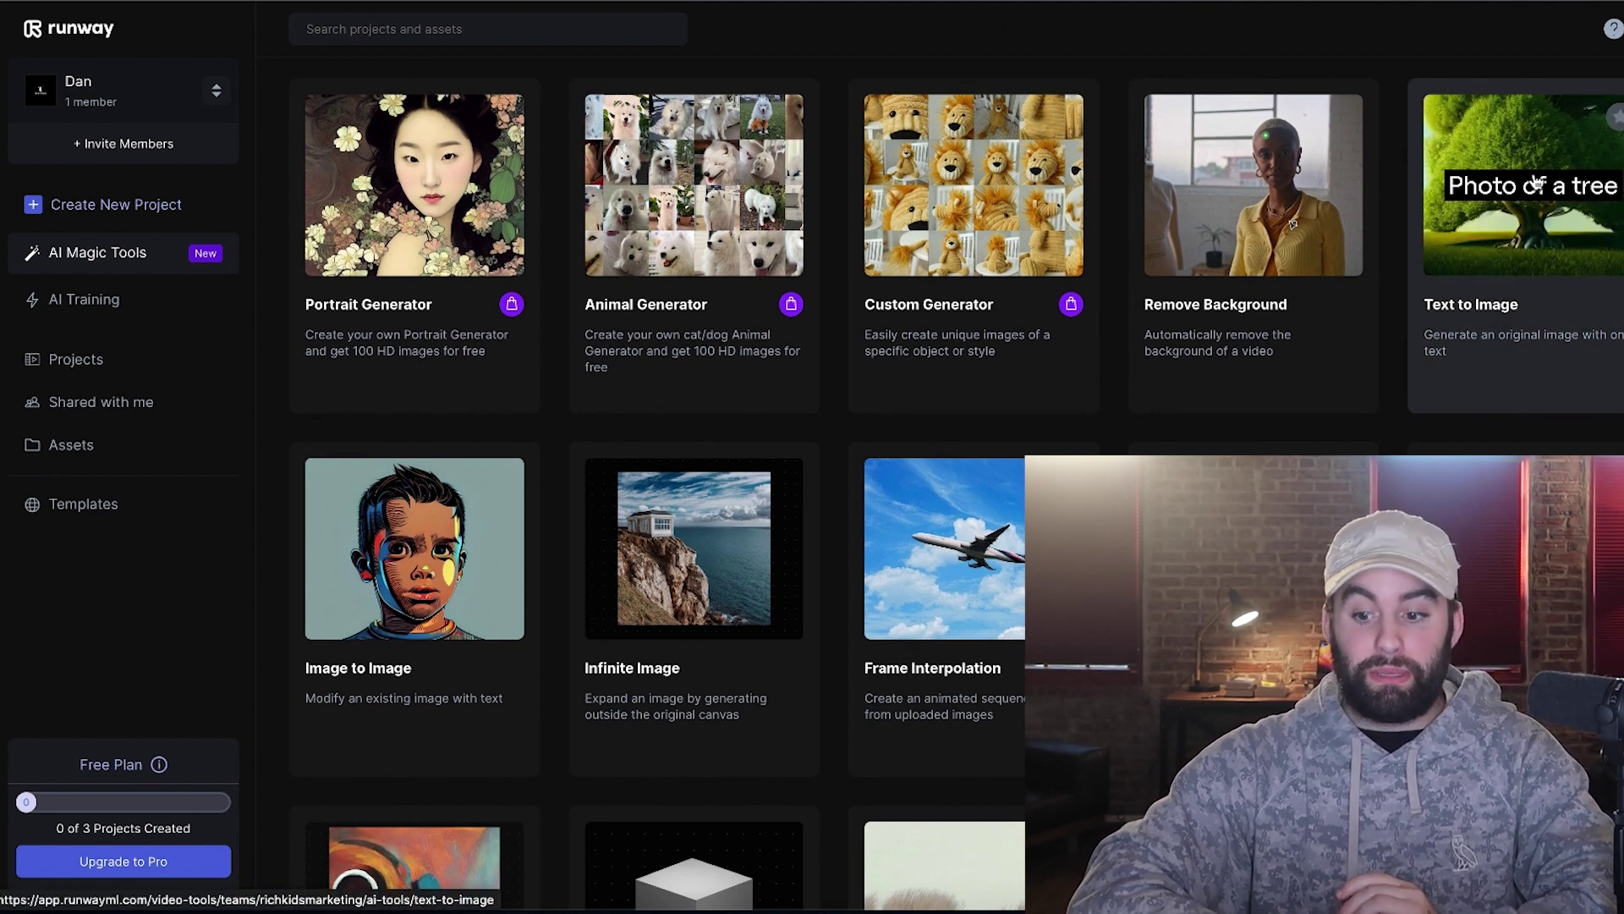
scroll(1353, 152, "up", 3)
left_click(1489, 339)
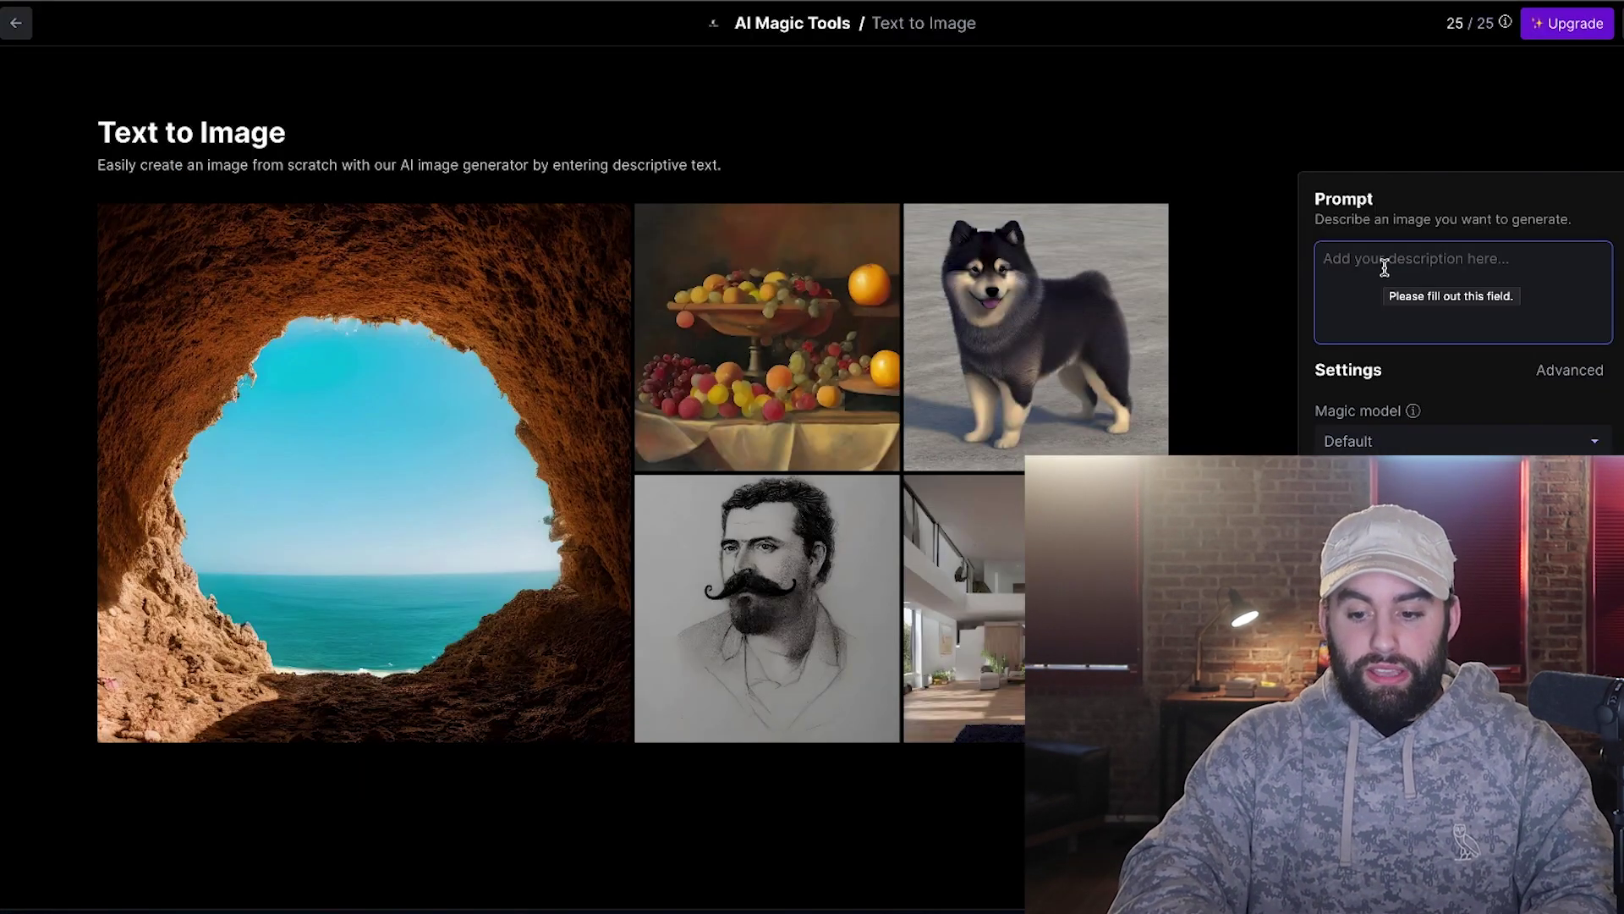
- Generate images from the prompt 'Rick Sanchez next to Morty' in Text to Image
type("Rick Sanchez next to Morty")
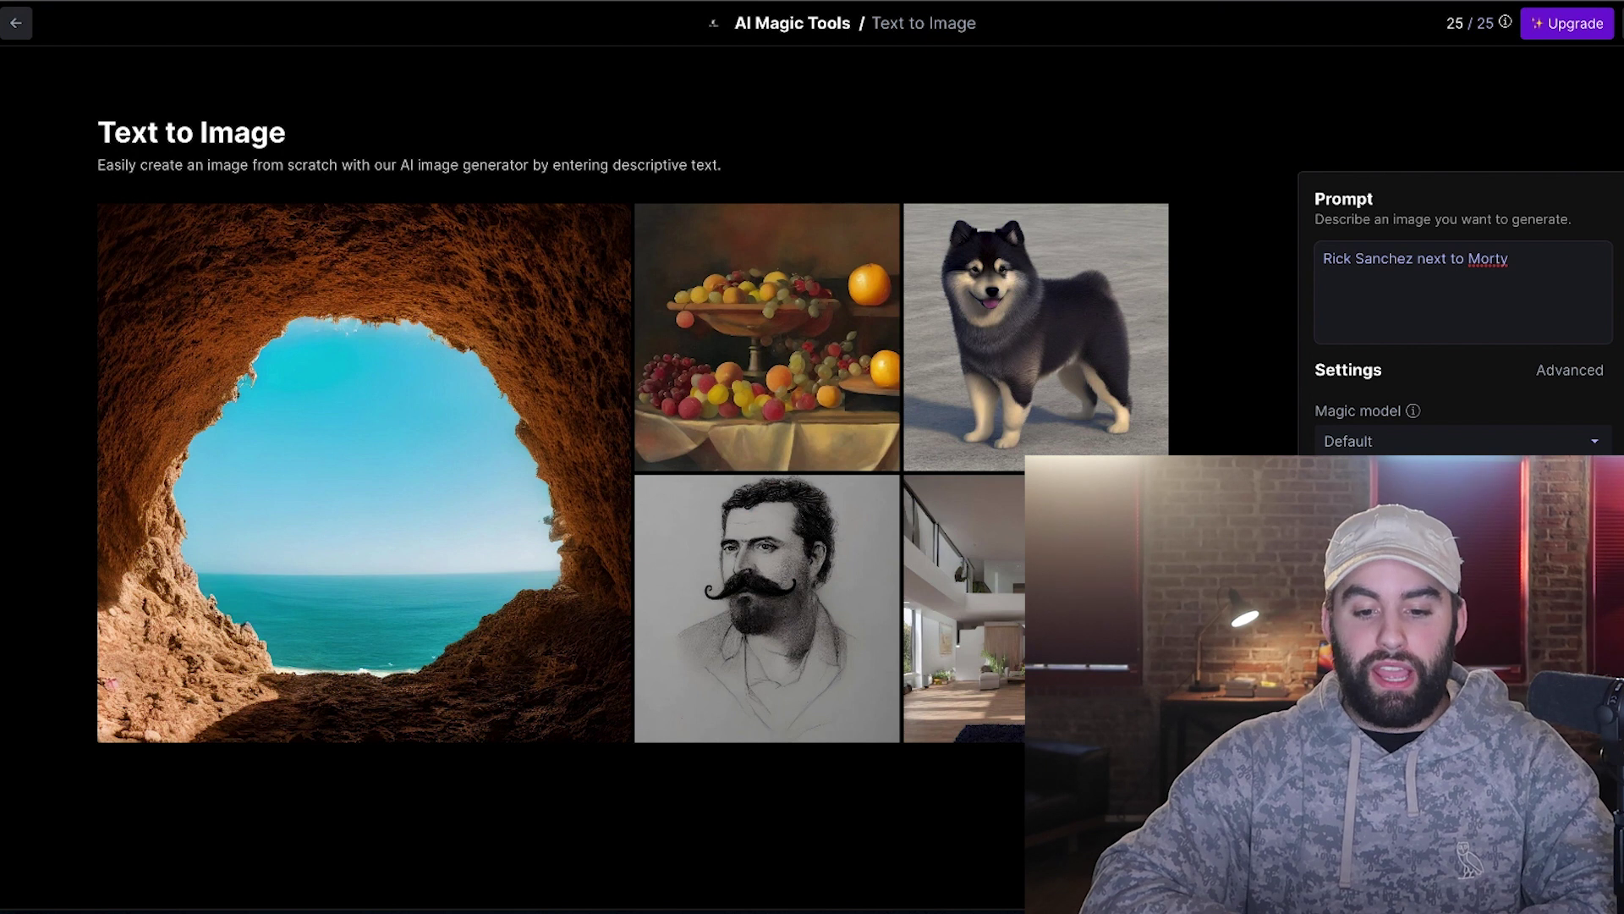
key("ctrl+Return")
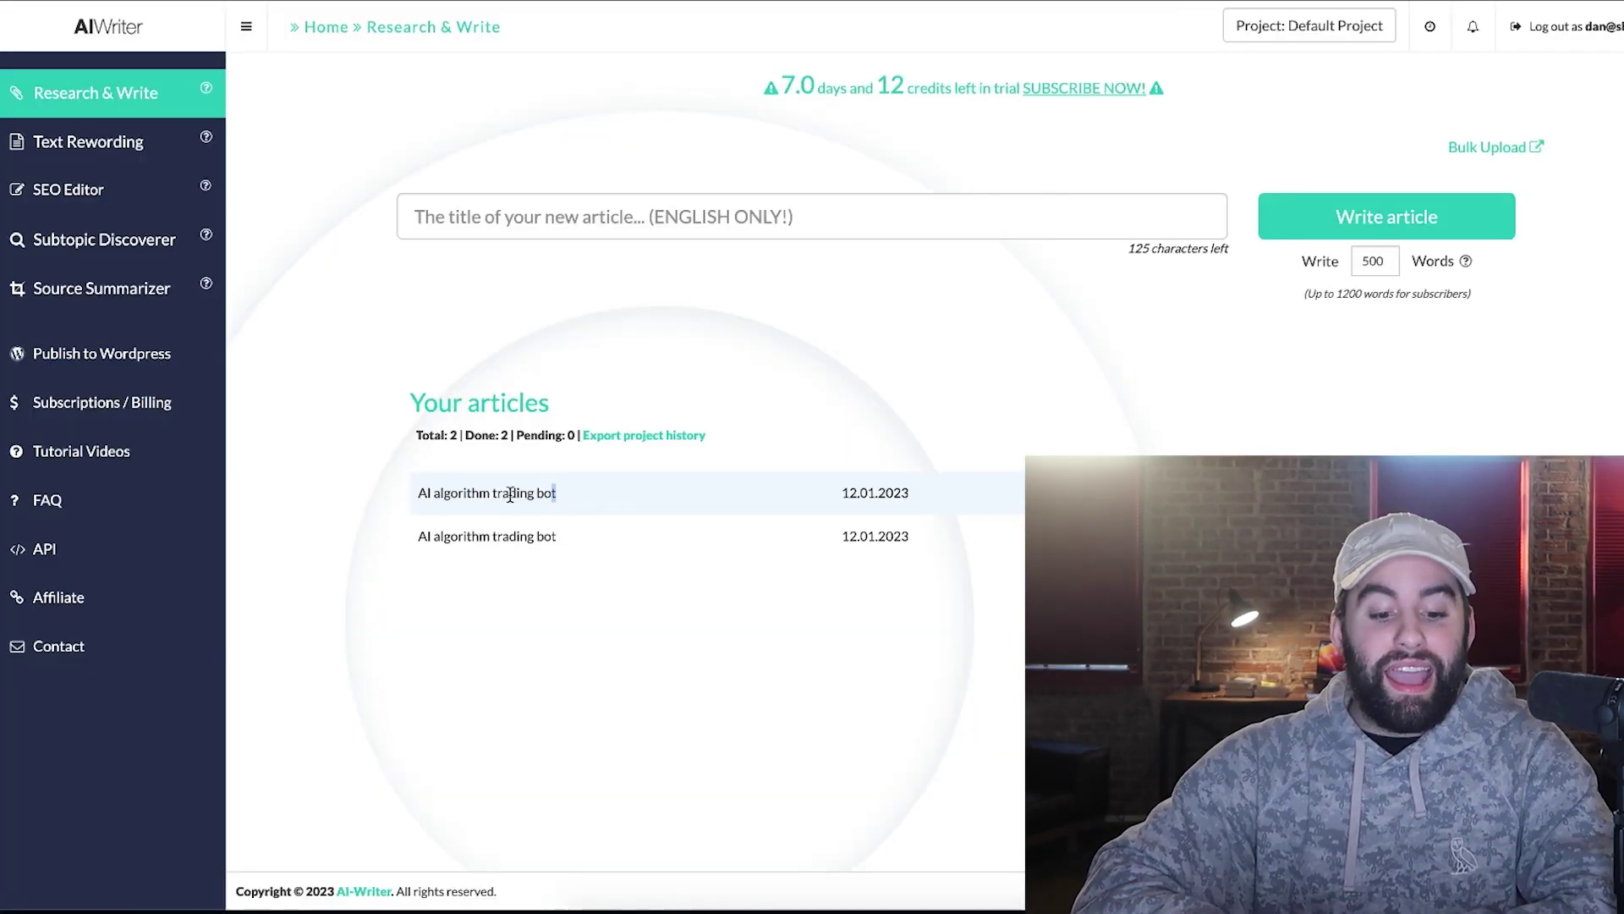
triple_click(422, 493)
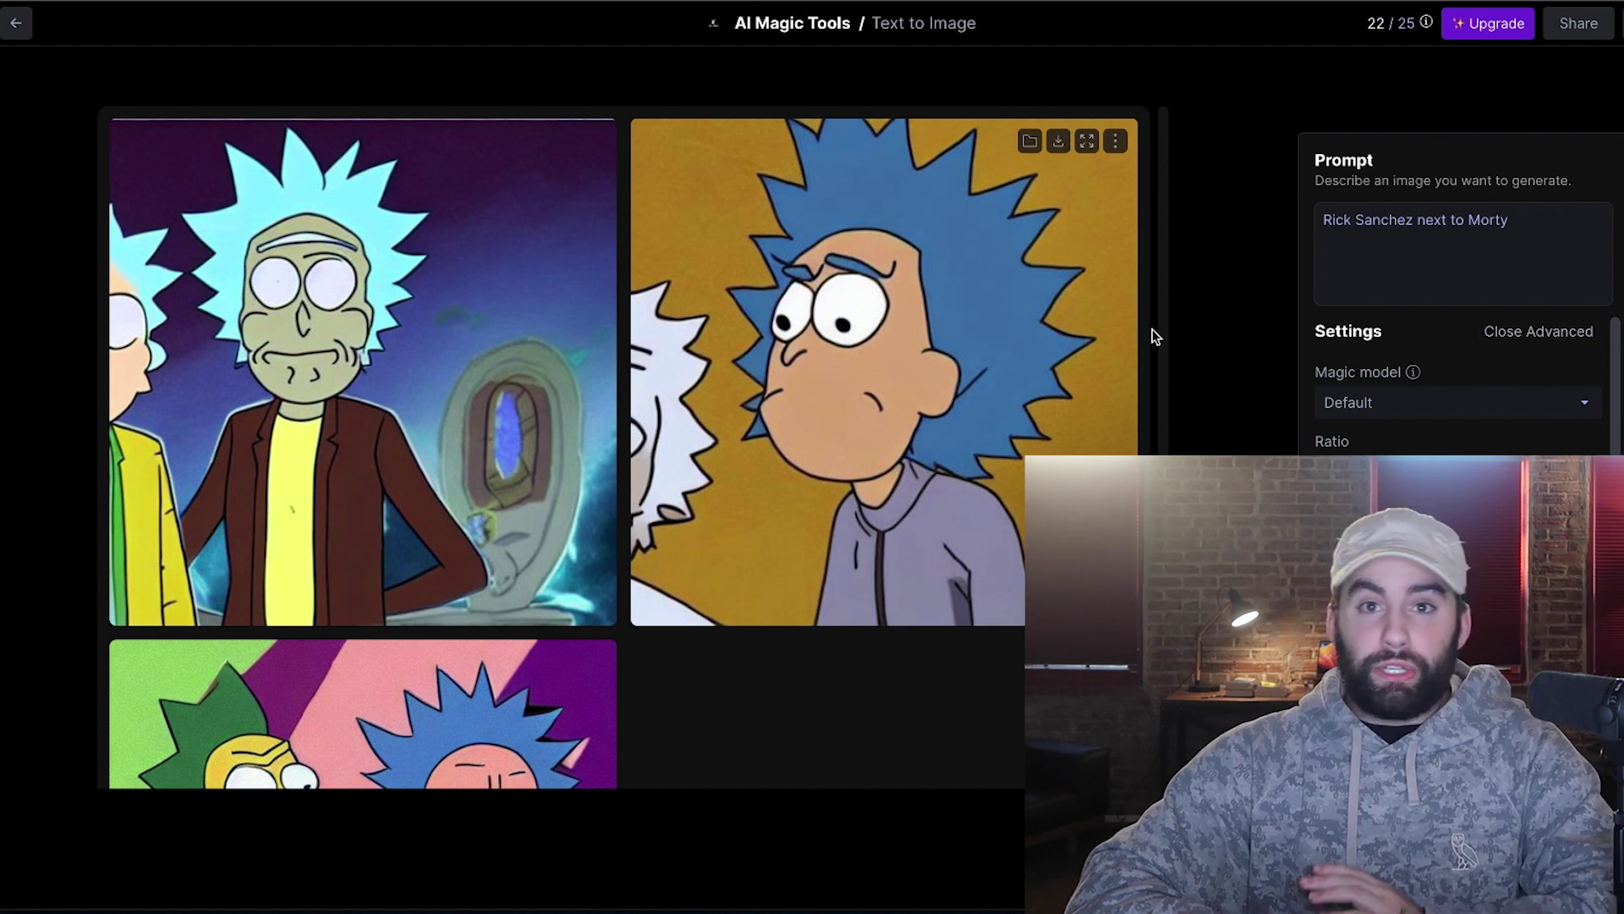
- Regenerate the images with the Cyberpunk style from Advanced settings, then switch to the Hotpot tab
left_click(1540, 332)
left_click(1570, 370)
scroll(1504, 419, "down", 3)
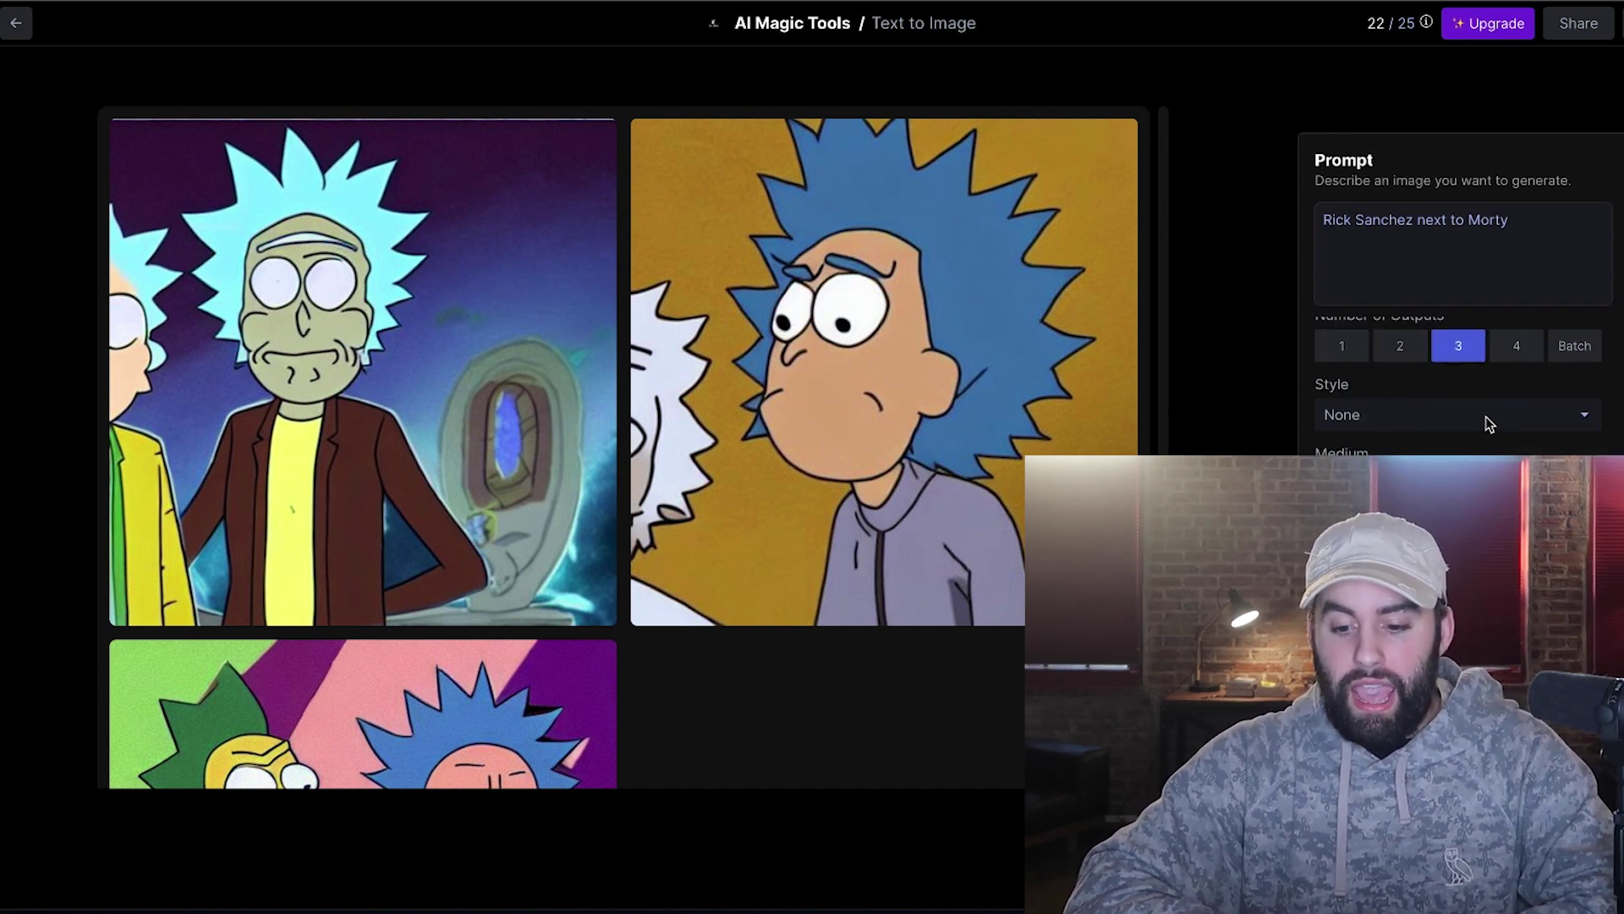
left_click(1487, 416)
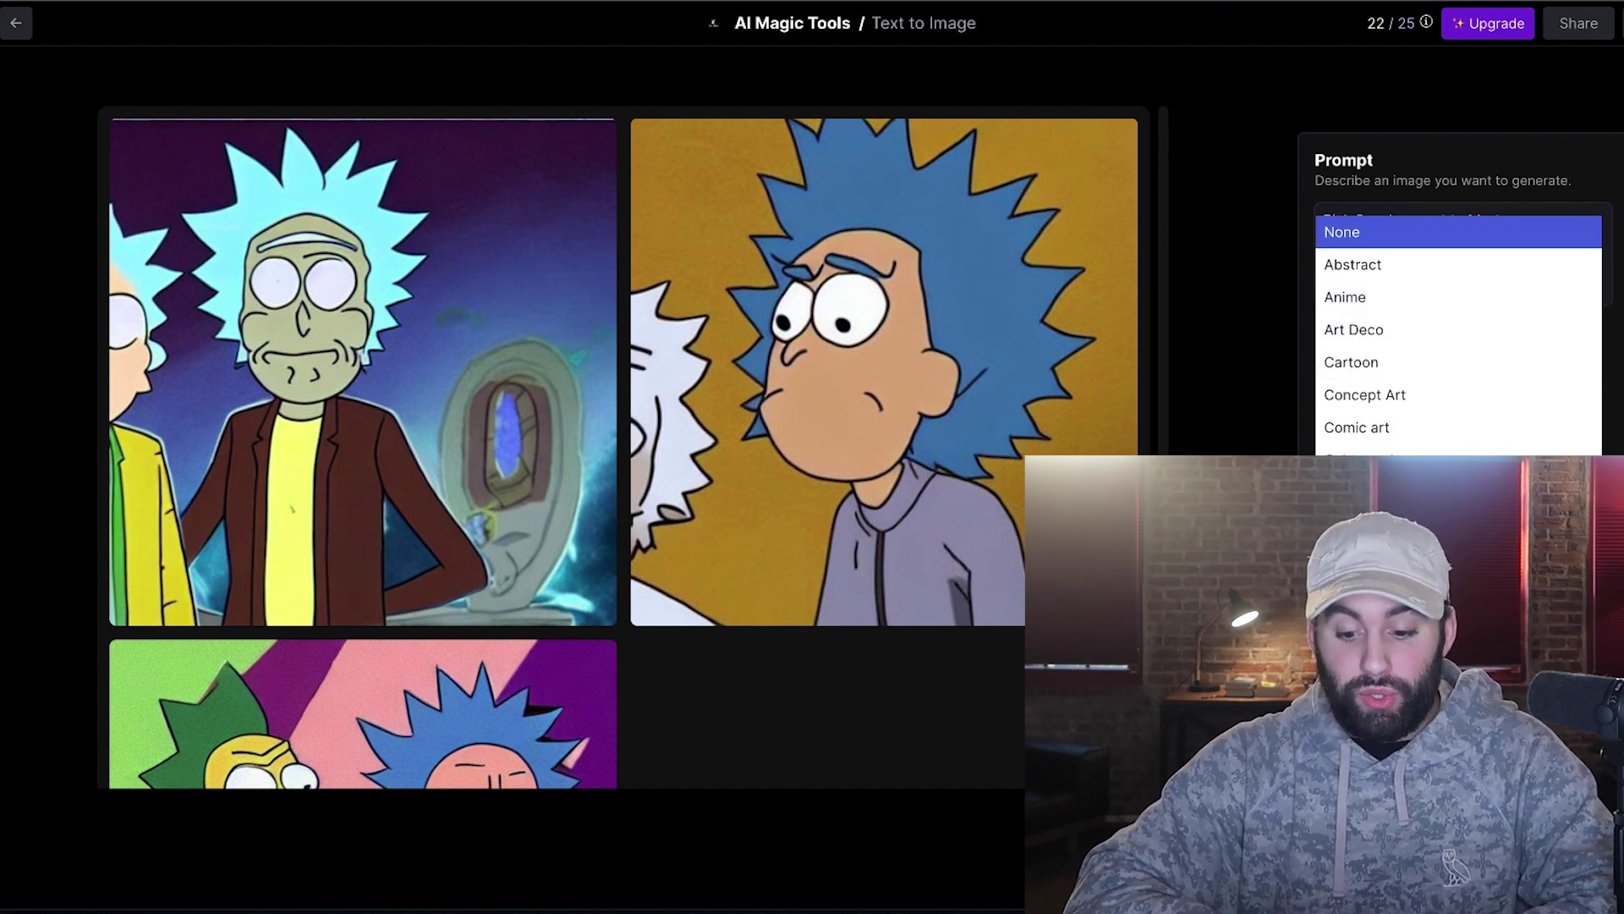
left_click(1353, 232)
left_click(1455, 414)
left_click(1438, 575)
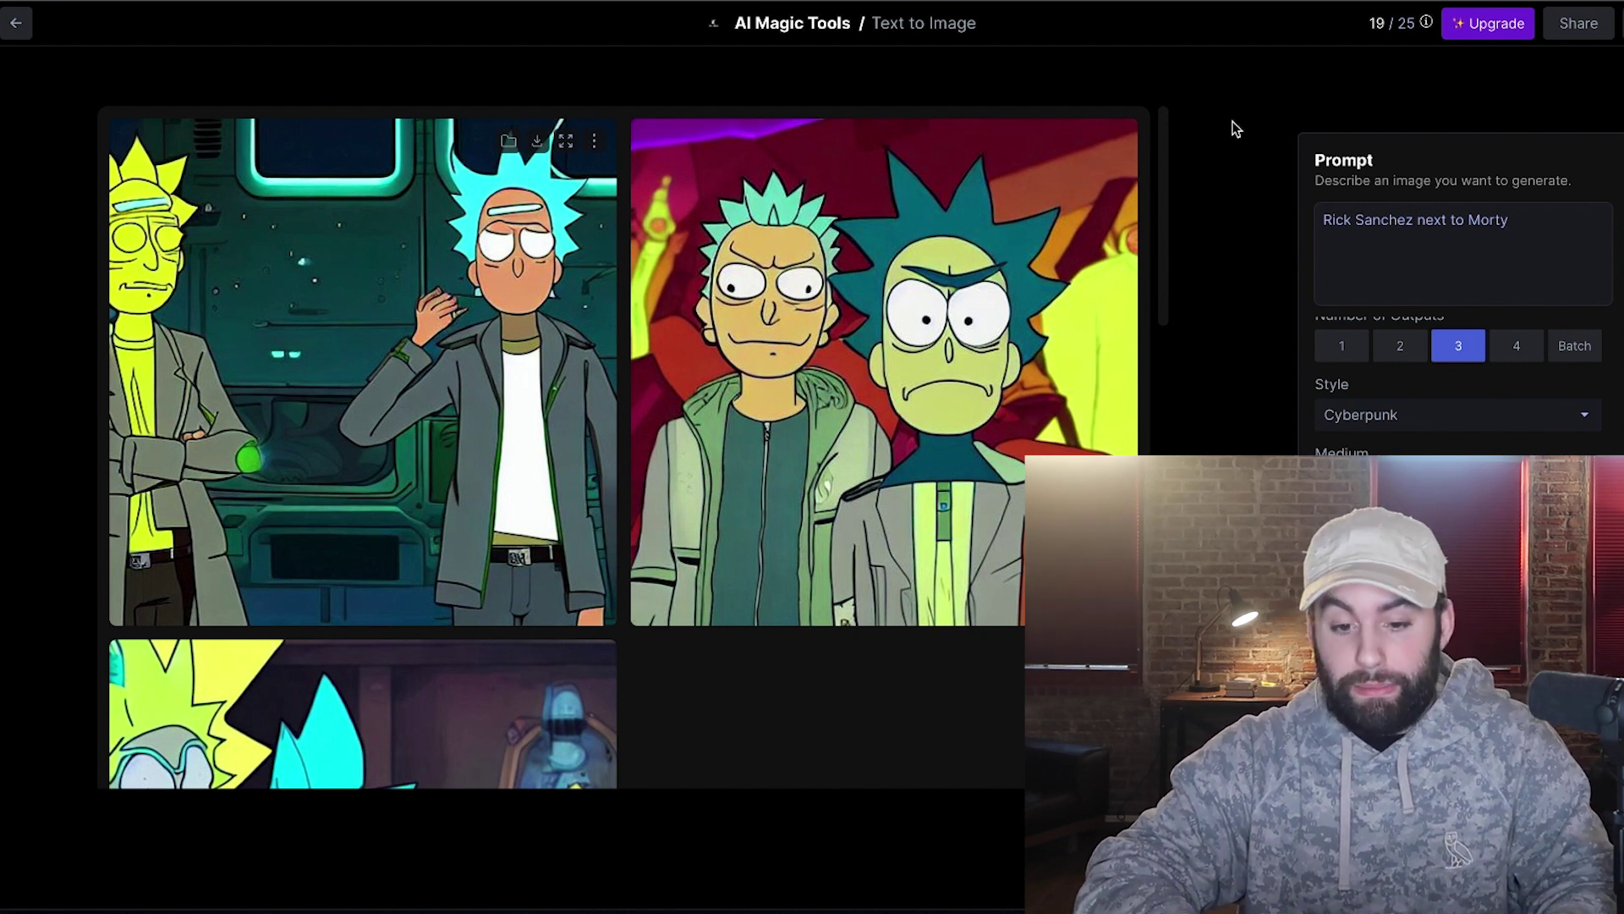
key("ctrl+Tab")
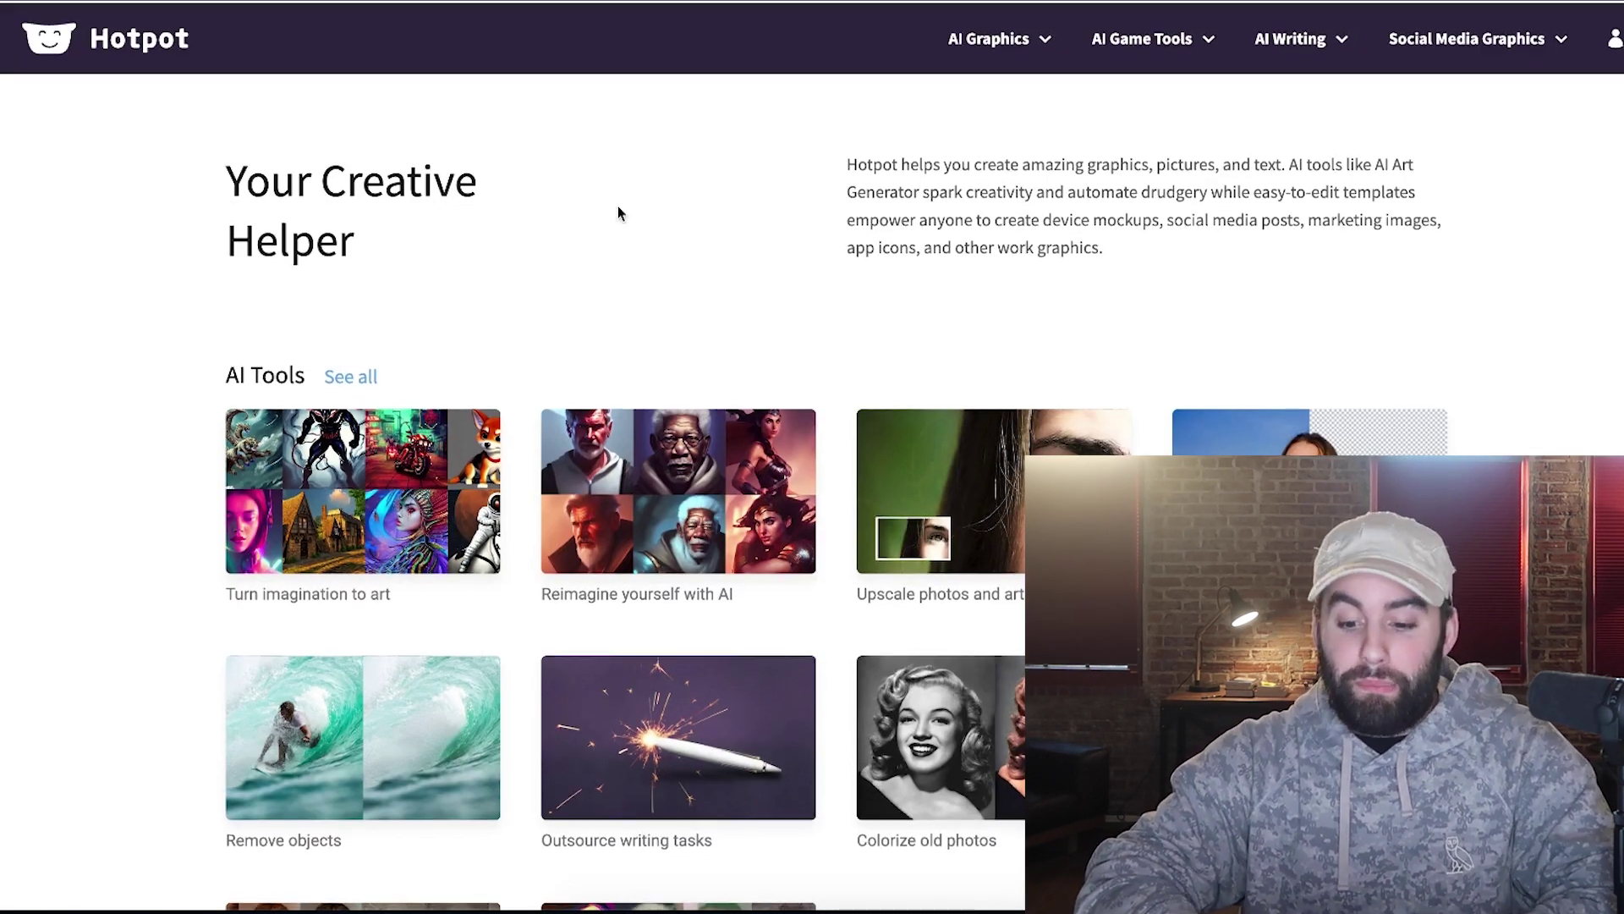
- Scroll the AI Headshot Generator page down to the Explore More suggestions and back slightly
scroll(617, 211, "down", 2)
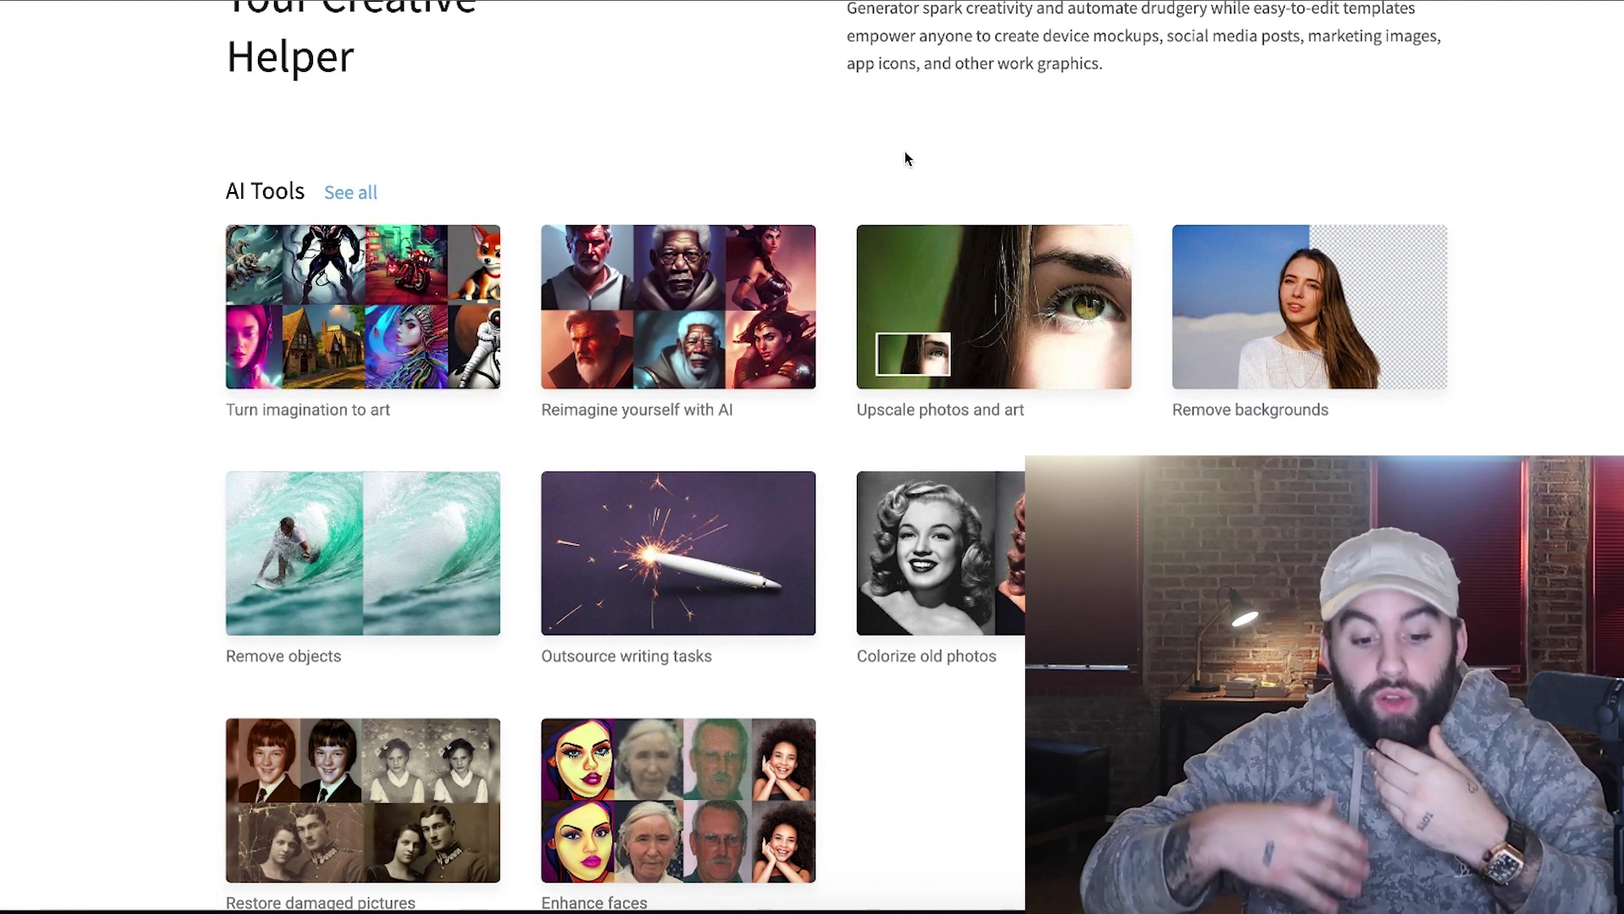
scroll(906, 159, "down", 2)
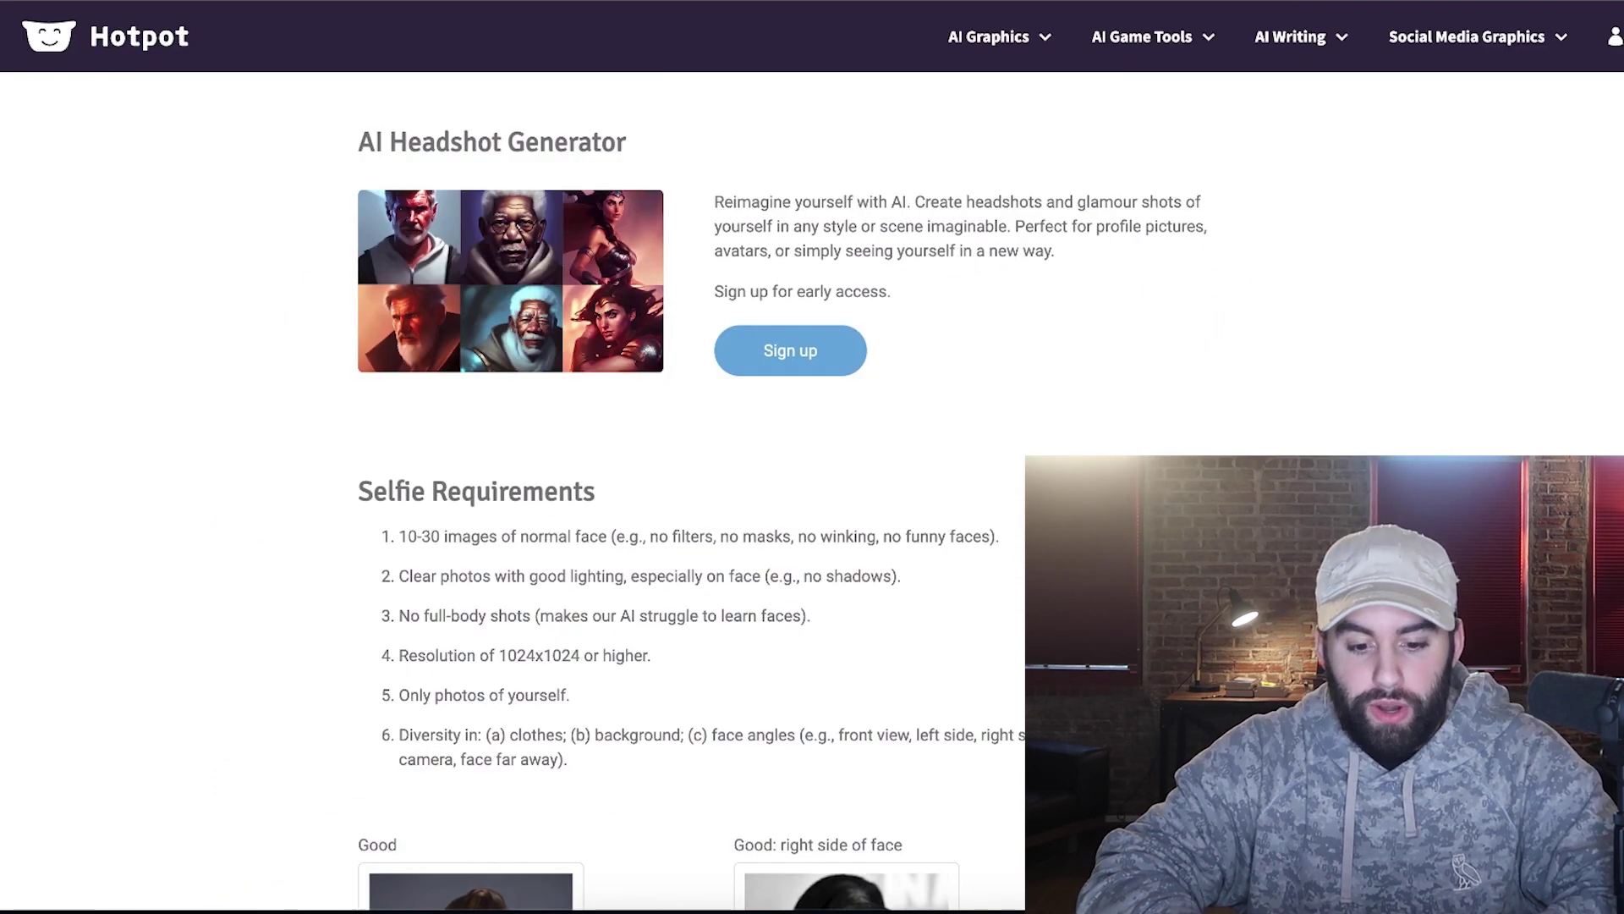
scroll(984, 518, "down", 15)
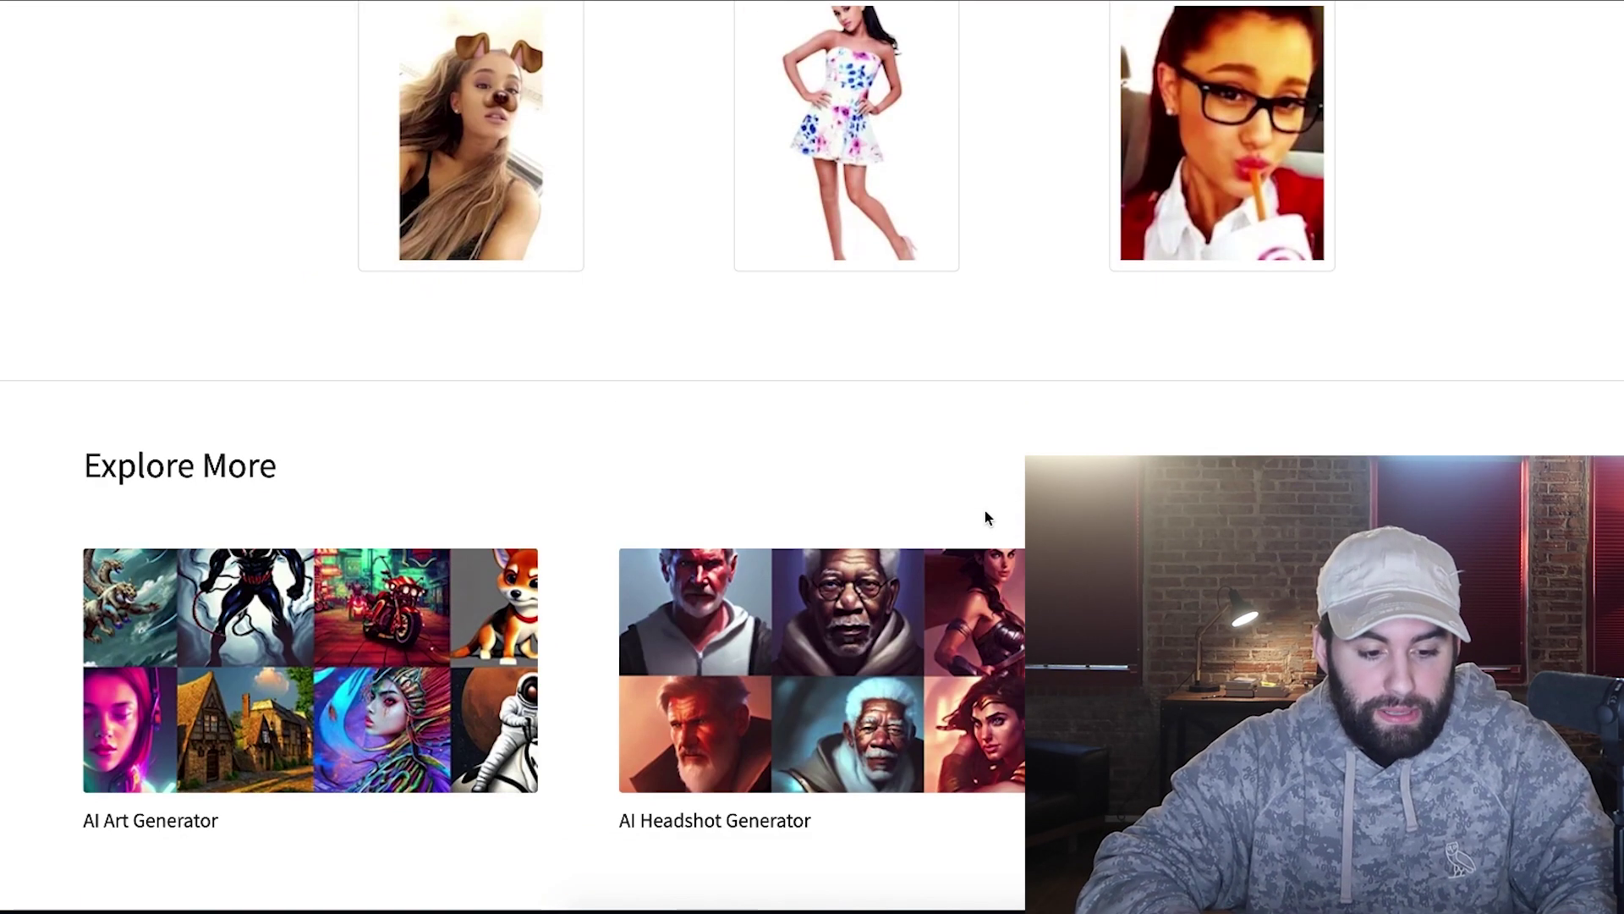
scroll(984, 518, "up", 1)
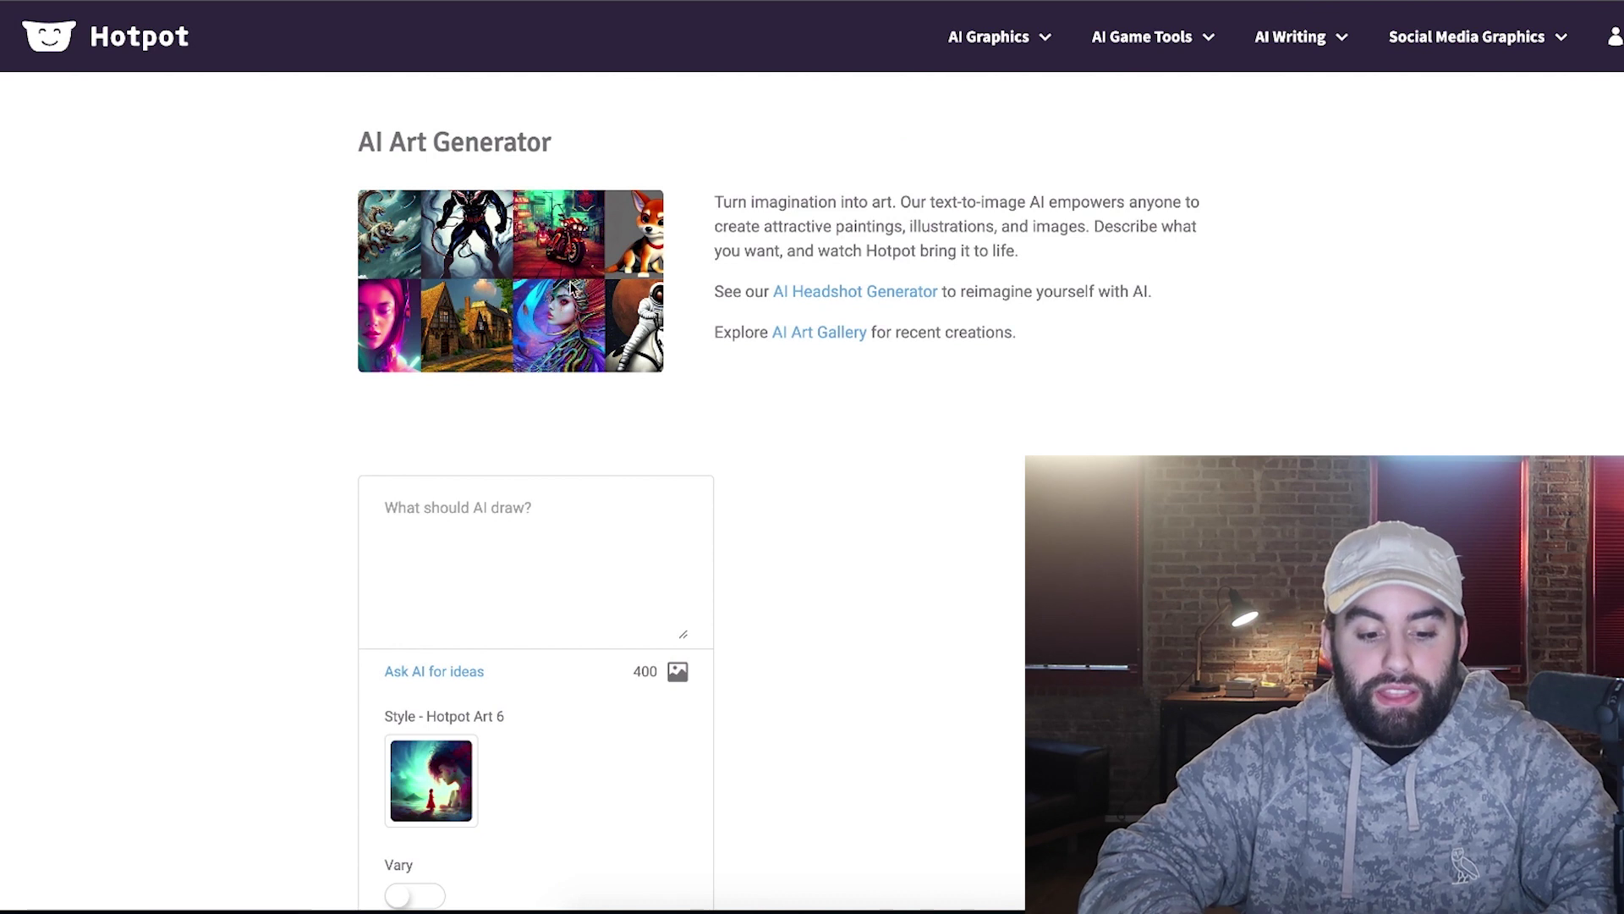
- Paste the 'Rick Sanchez next to Morty' prompt and choose the Animation 4 style
scroll(824, 406, "down", 3)
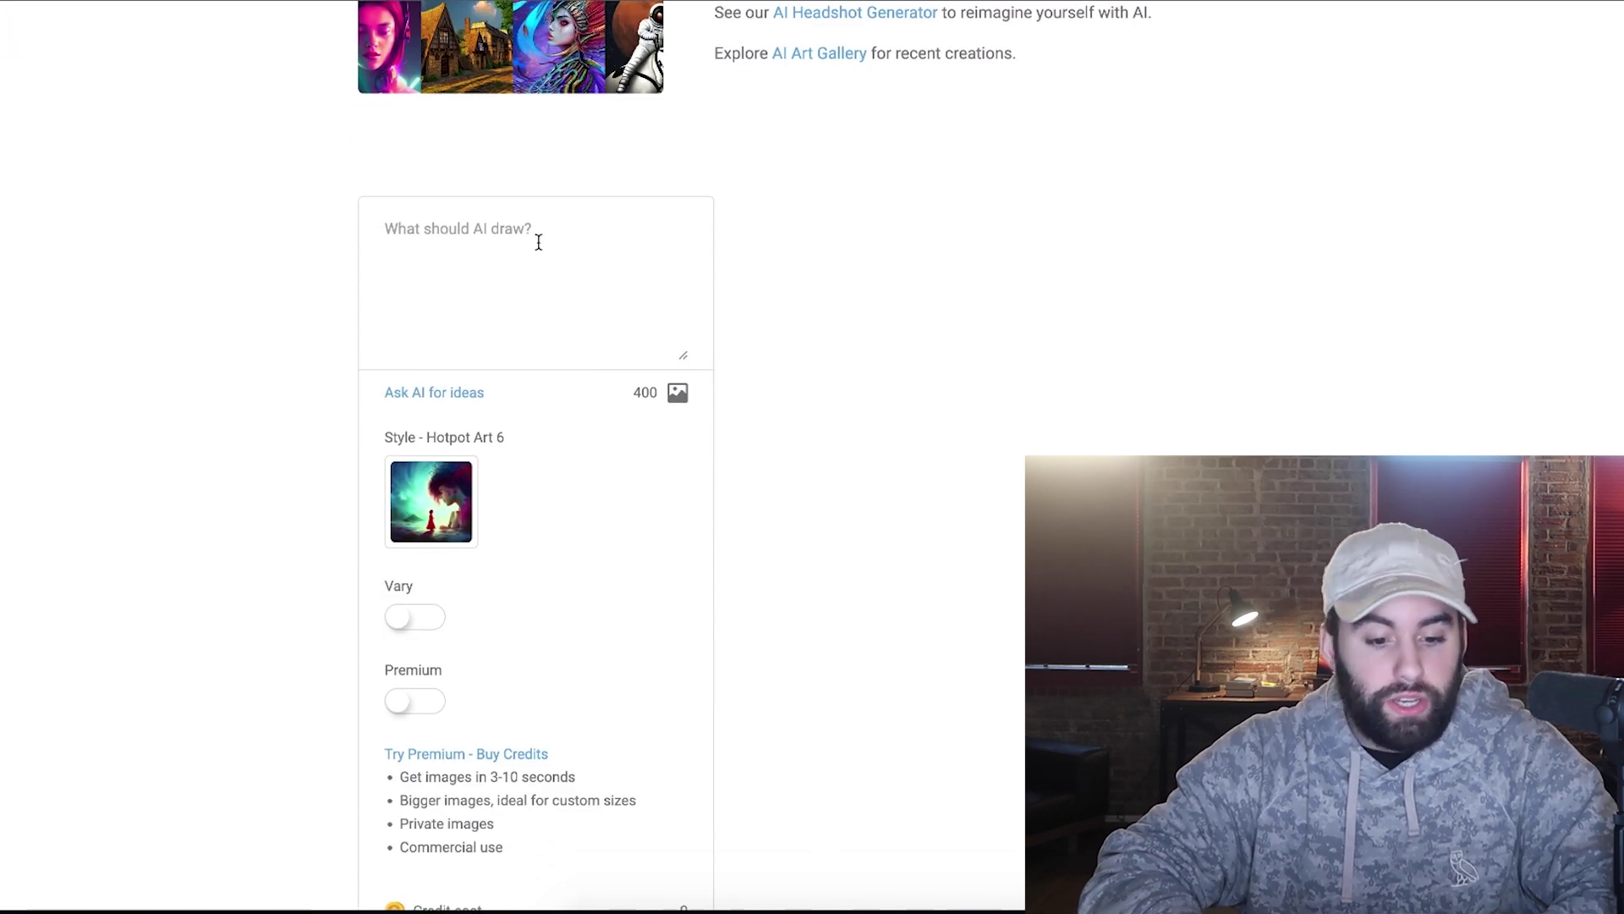
type("Rick Sanchez next to Morty")
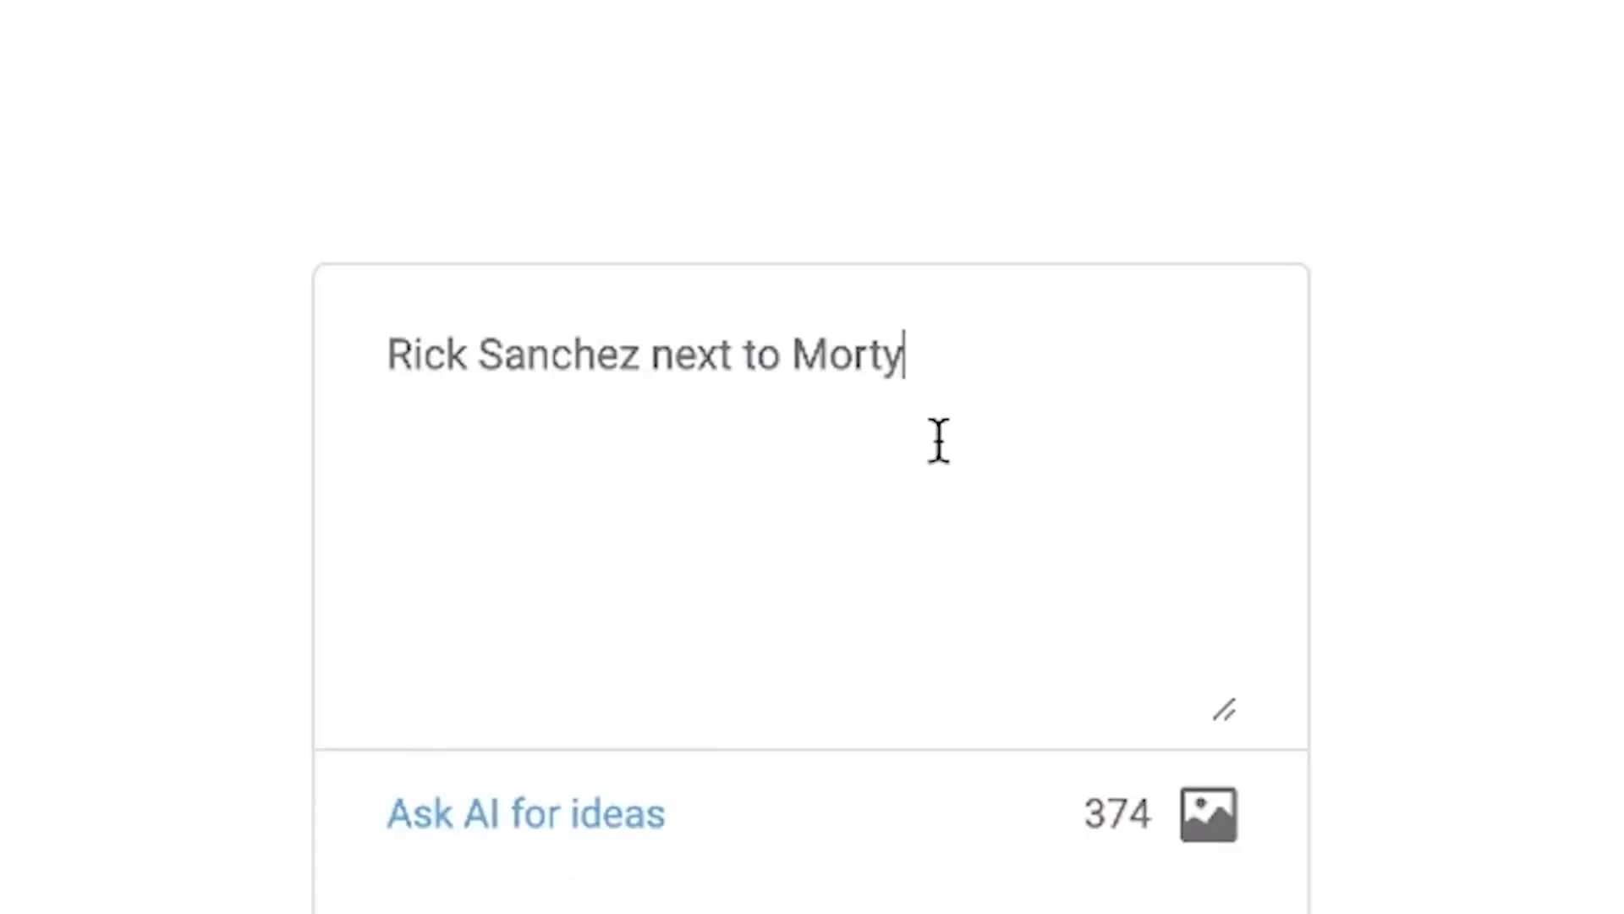
scroll(635, 326, "up", 1)
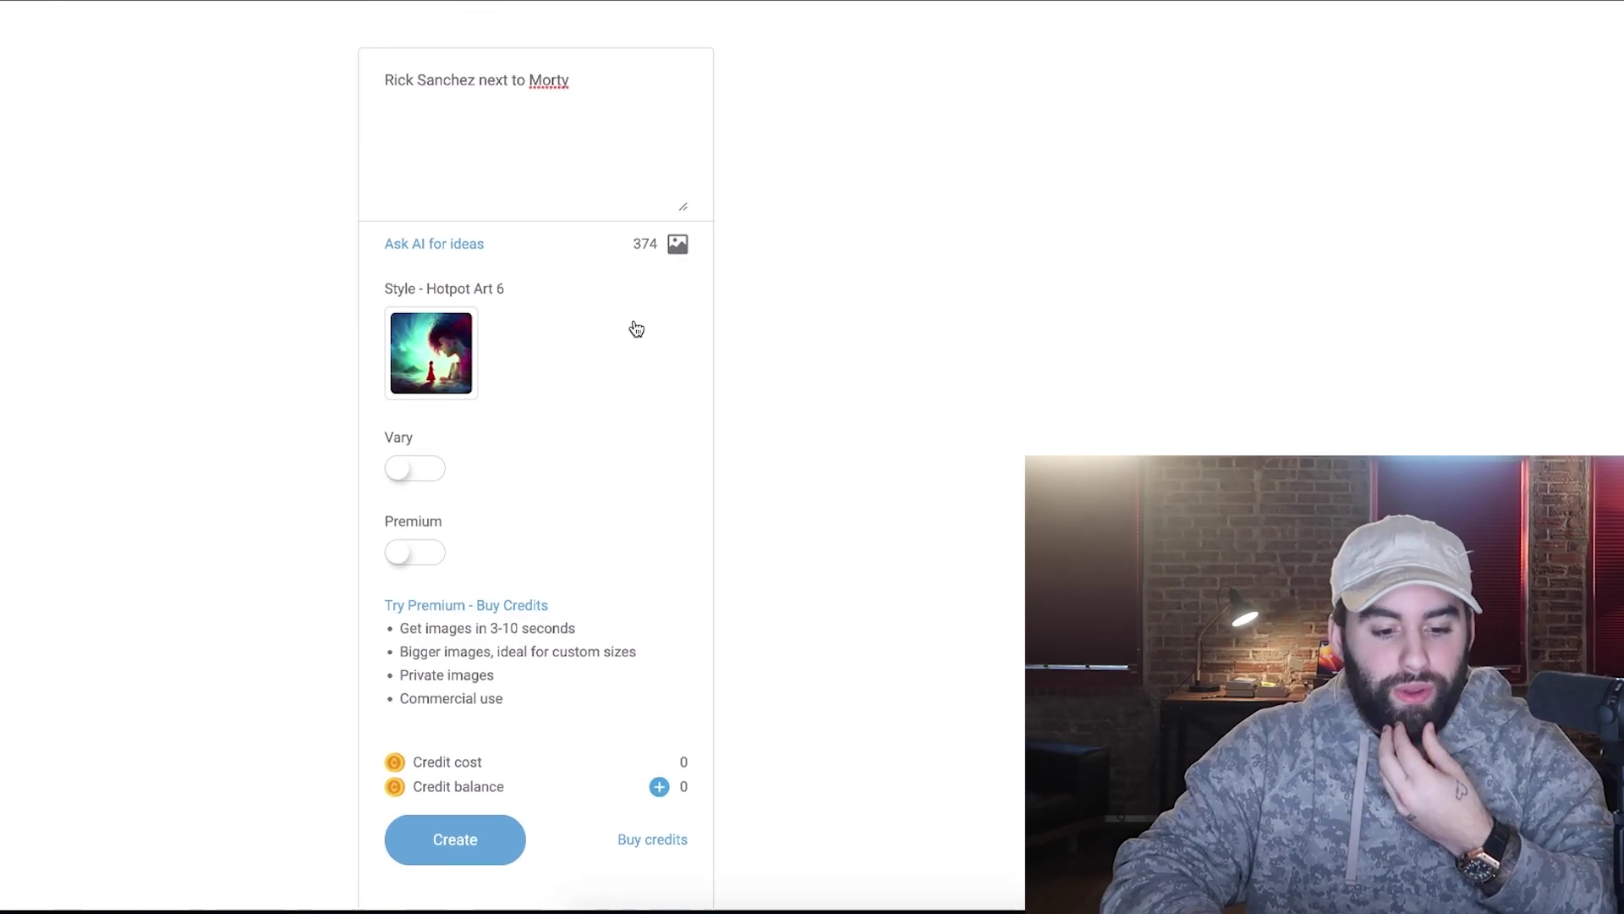
left_click(428, 352)
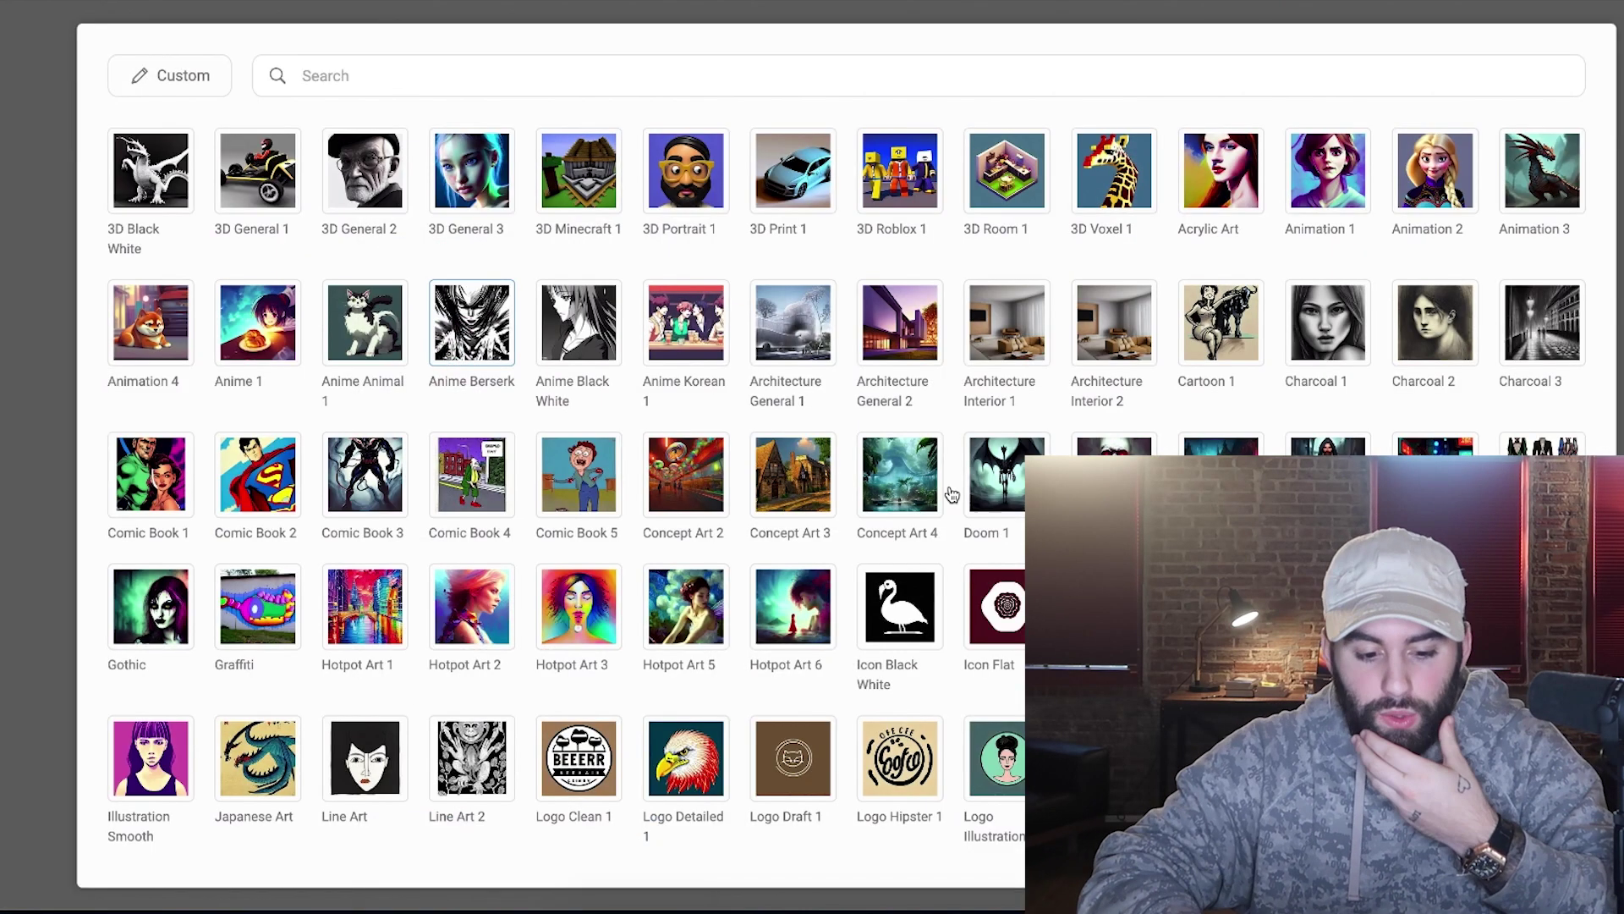
scroll(952, 495, "down", 1)
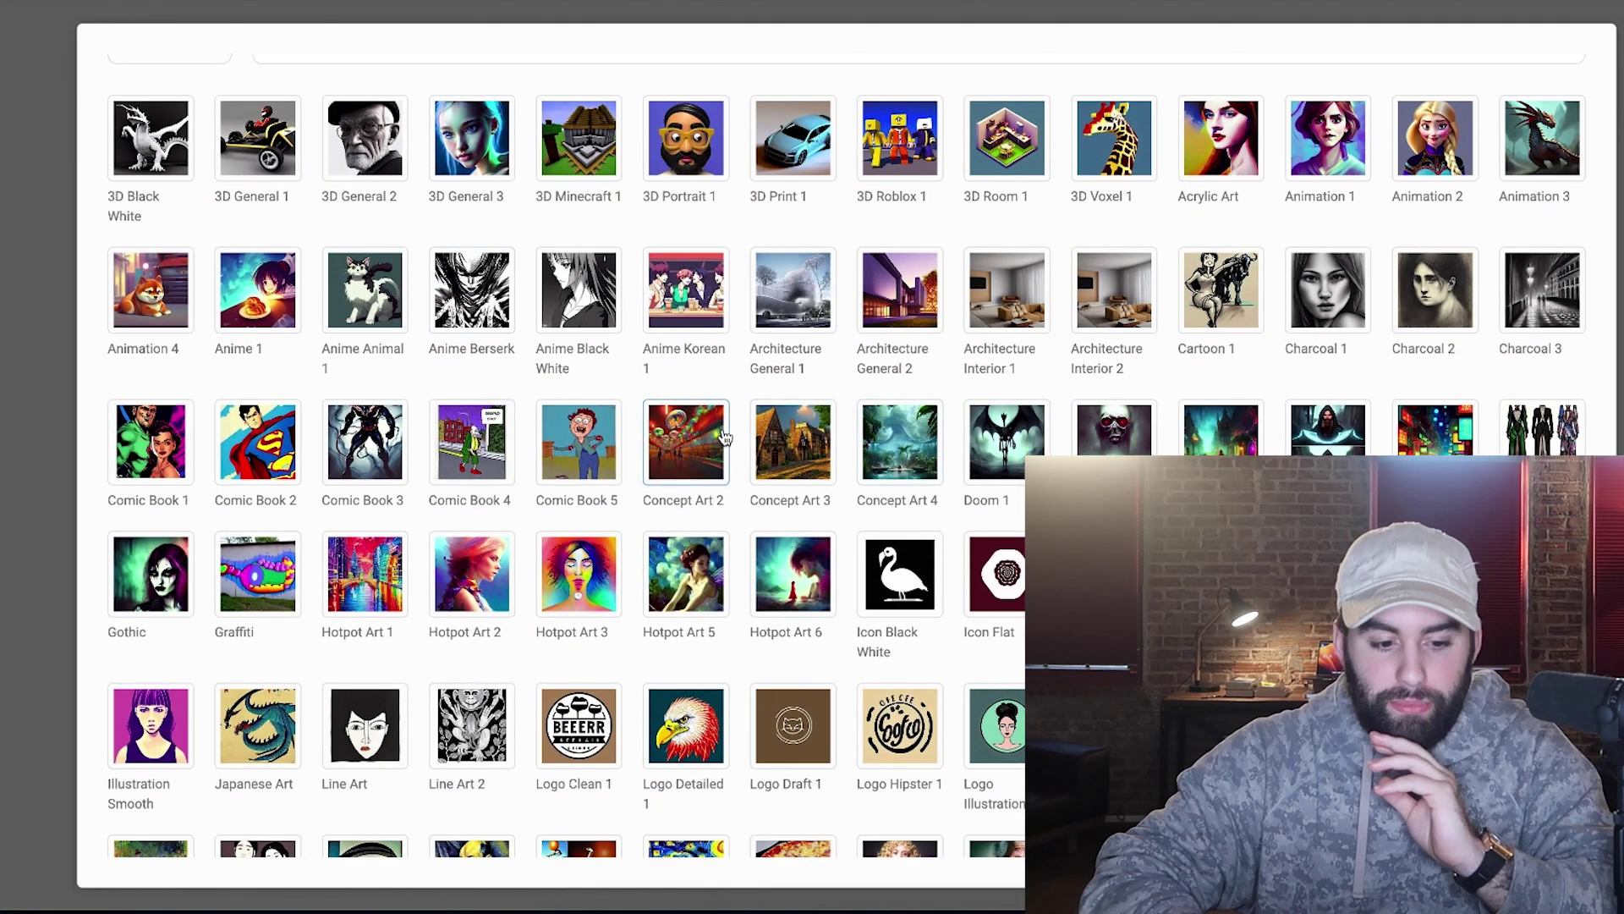
left_click(170, 295)
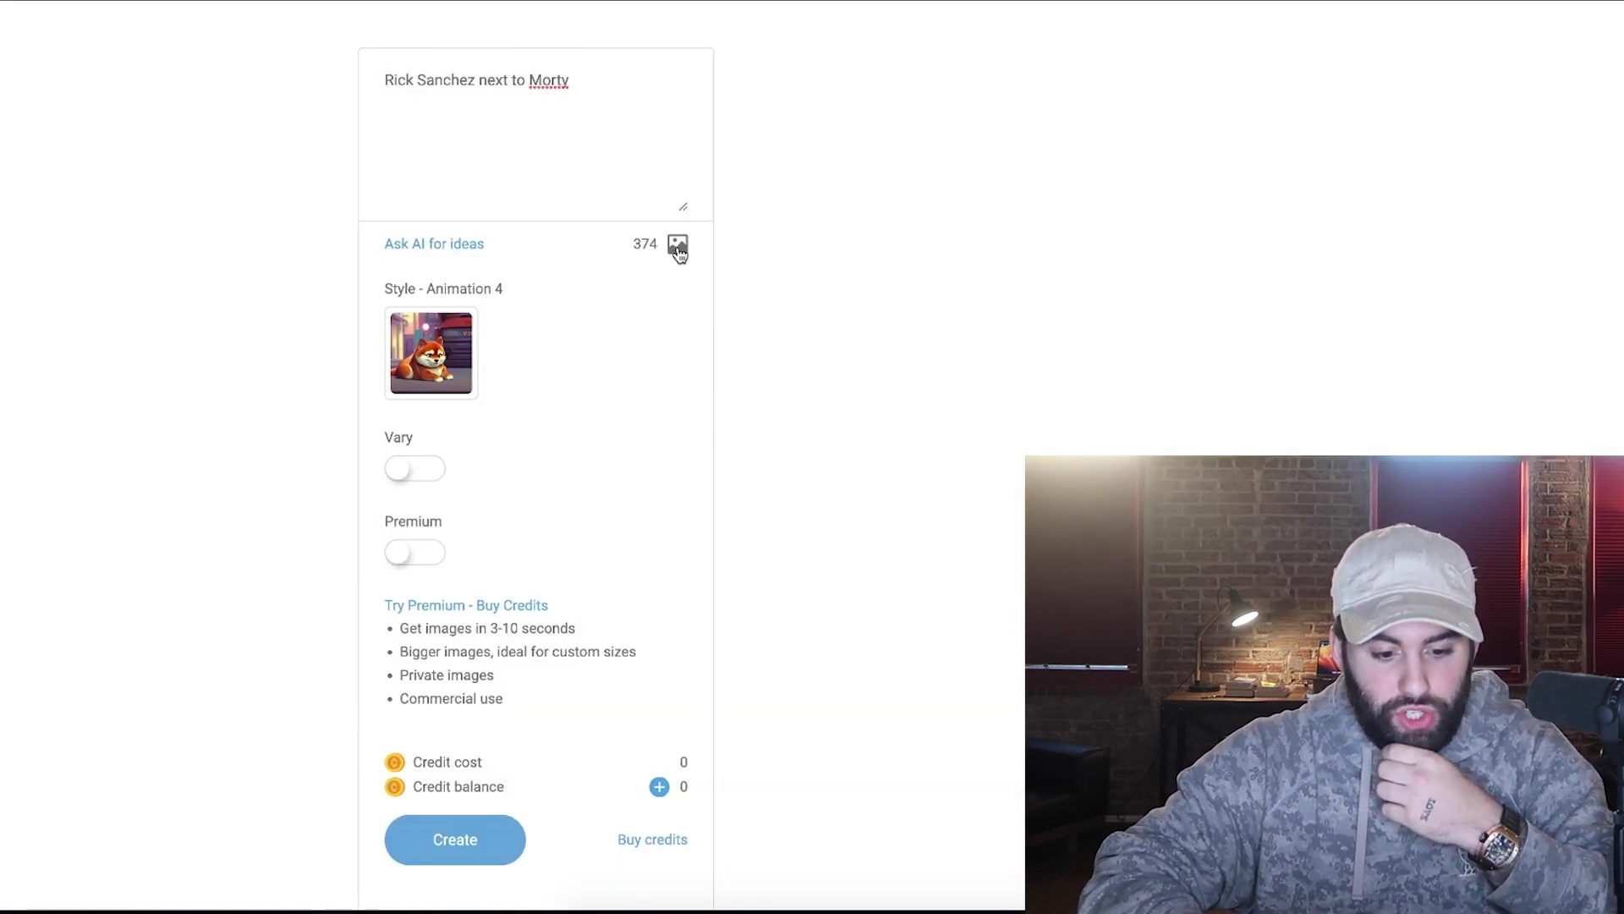
- Switch on Vary and start generating the image
left_click(414, 468)
scroll(640, 474, "down", 2)
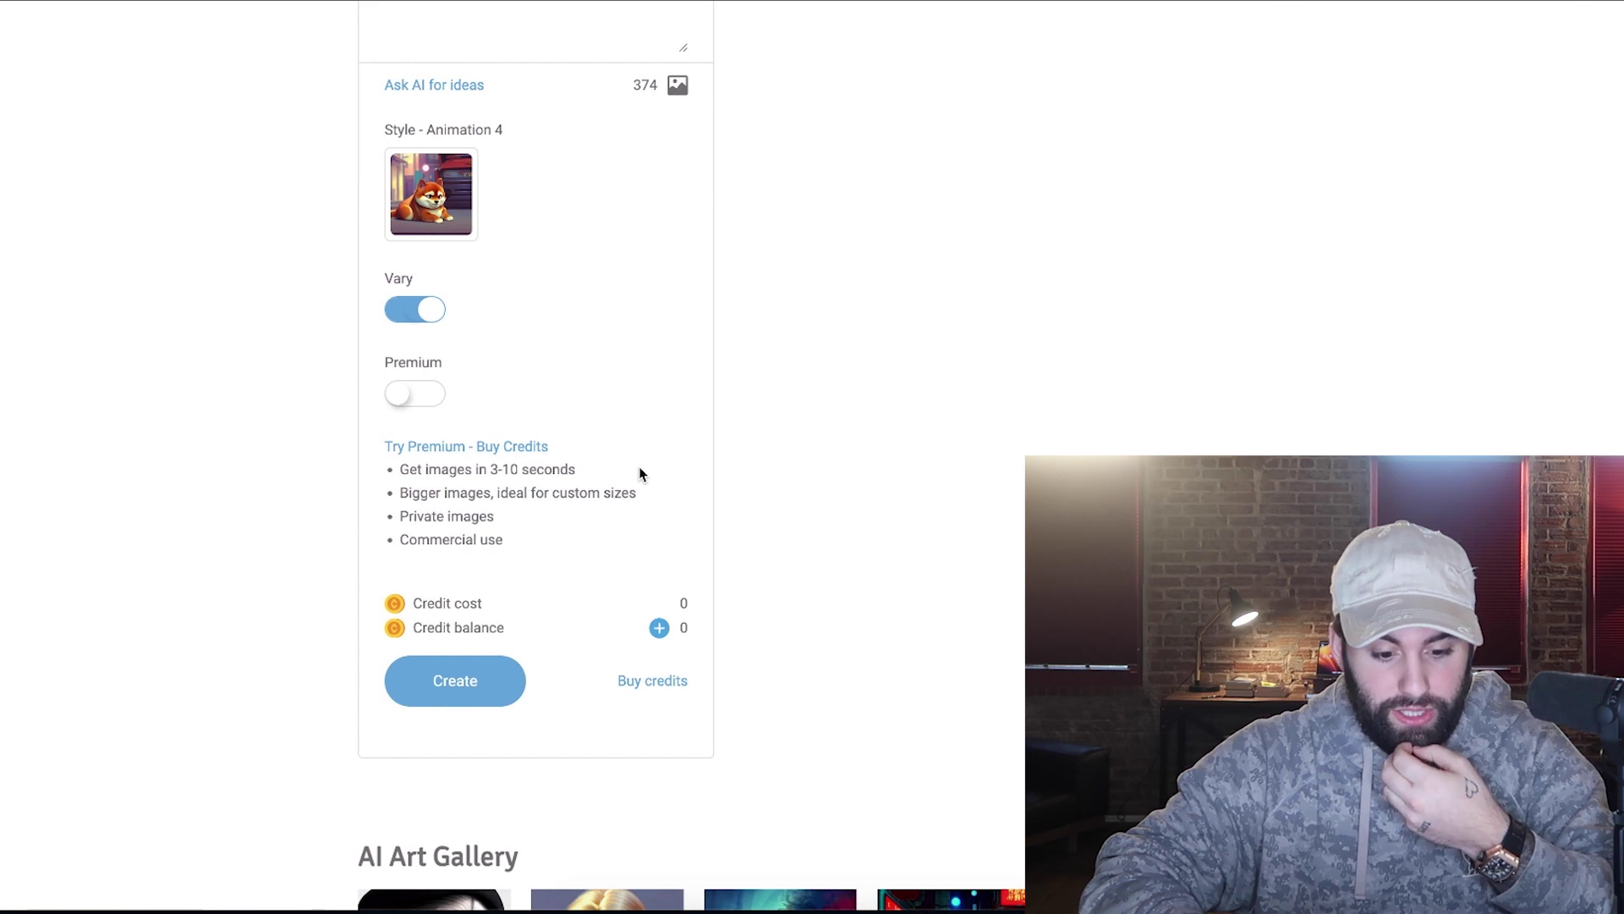
scroll(641, 474, "down", 2)
left_click(450, 493)
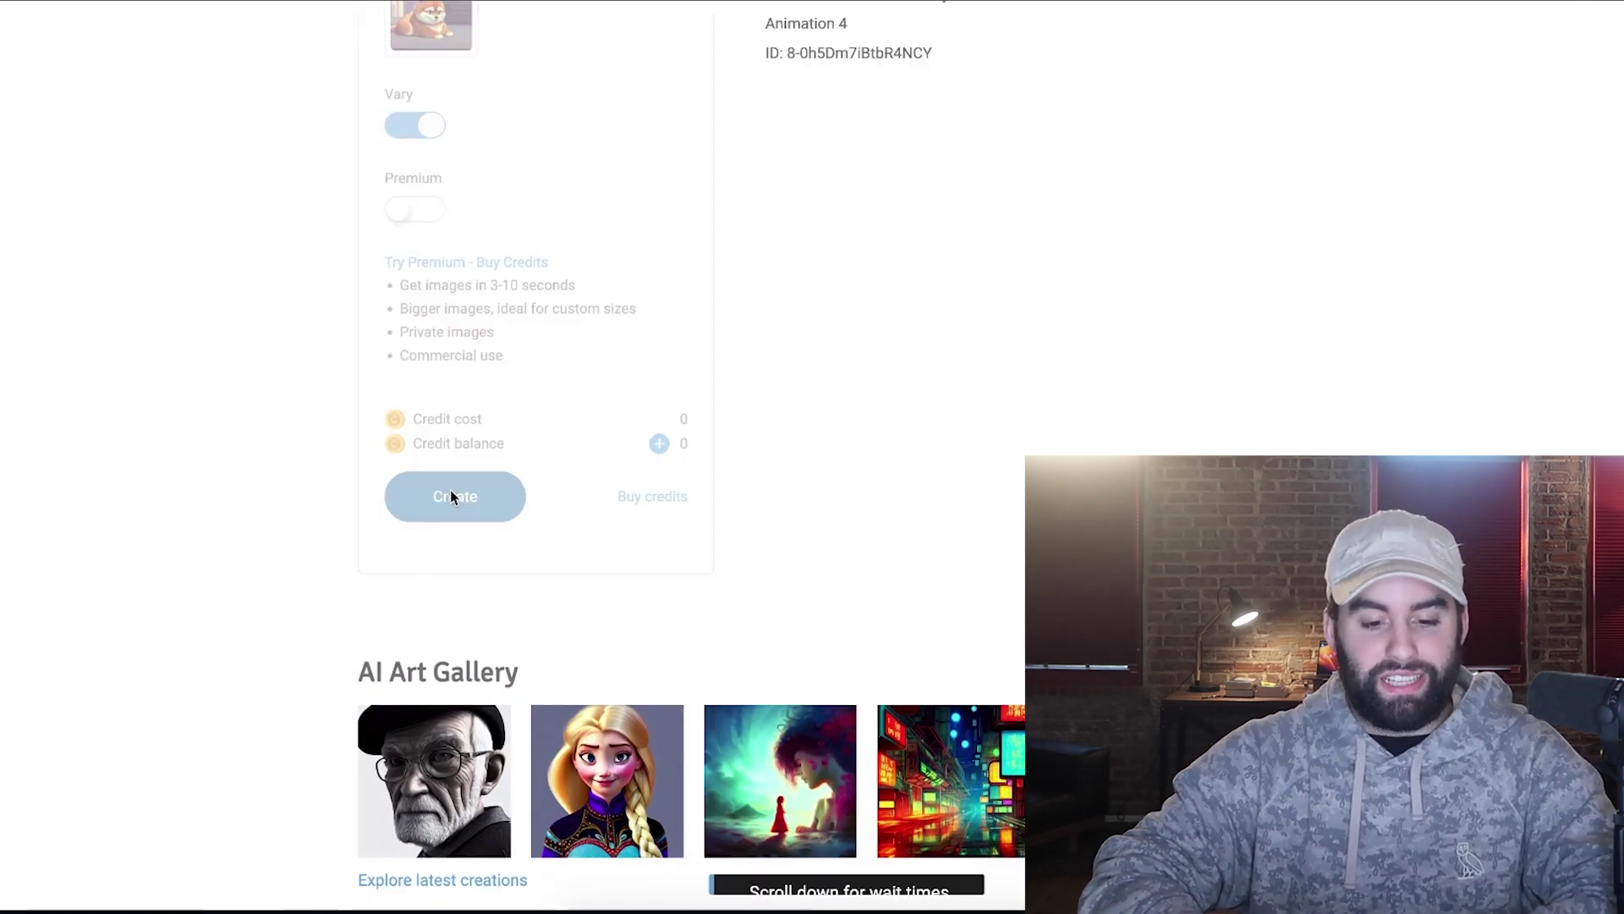
- Highlight the 3-10 seconds paid wait-time note, then clear the selection
scroll(530, 316, "down", 10)
left_click_drag(530, 316, 645, 313)
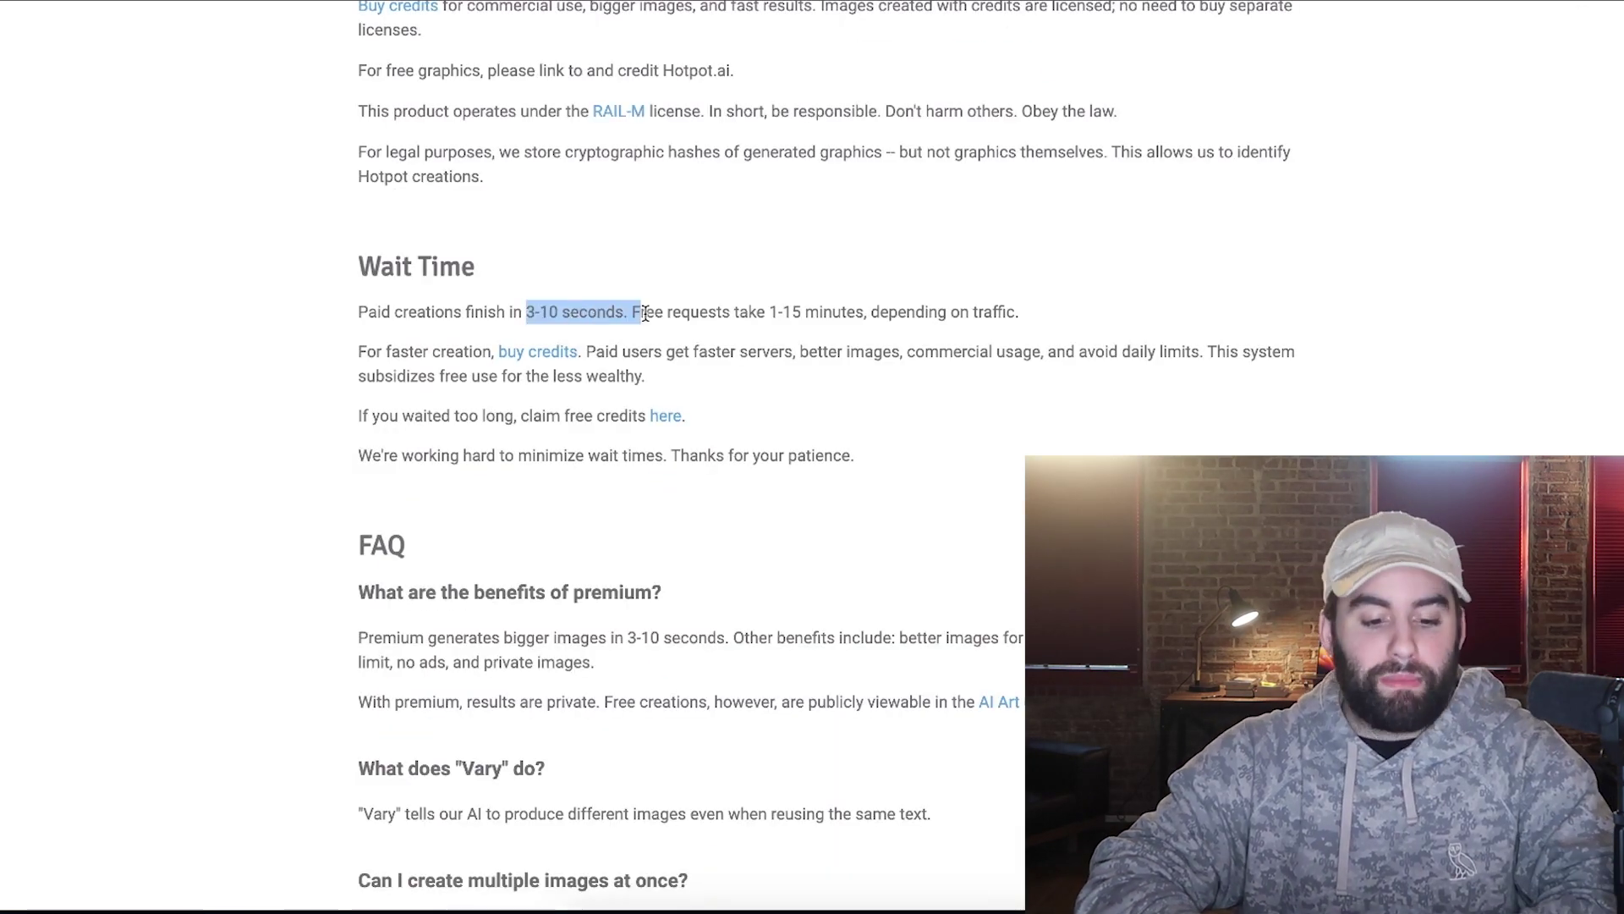
left_click(885, 339)
scroll(954, 330, "up", 15)
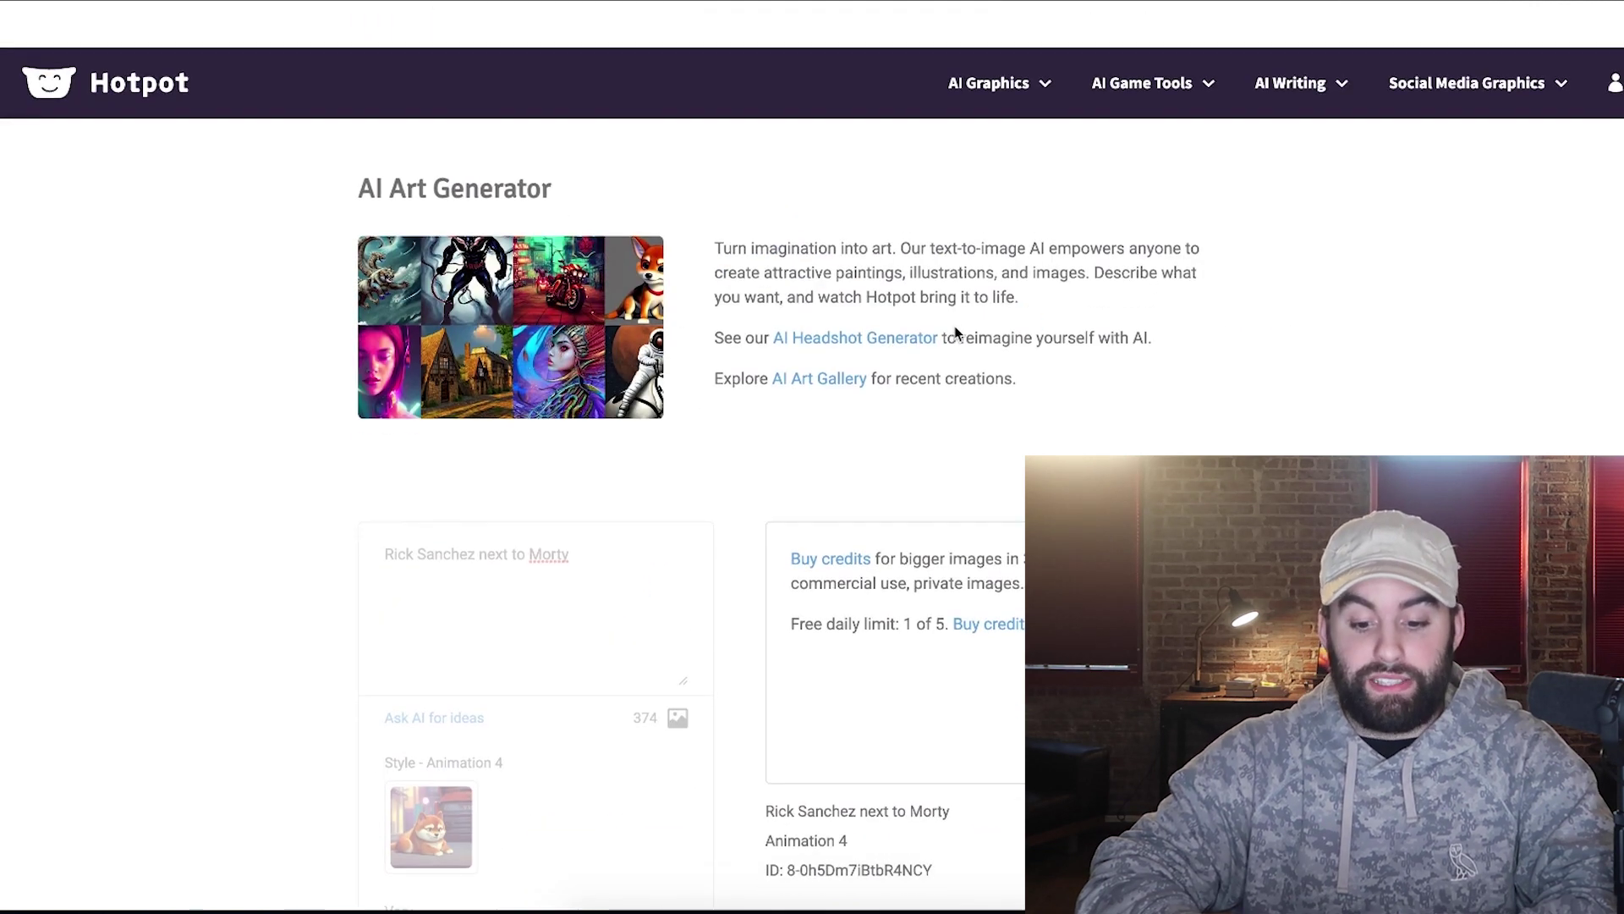
scroll(955, 329, "down", 4)
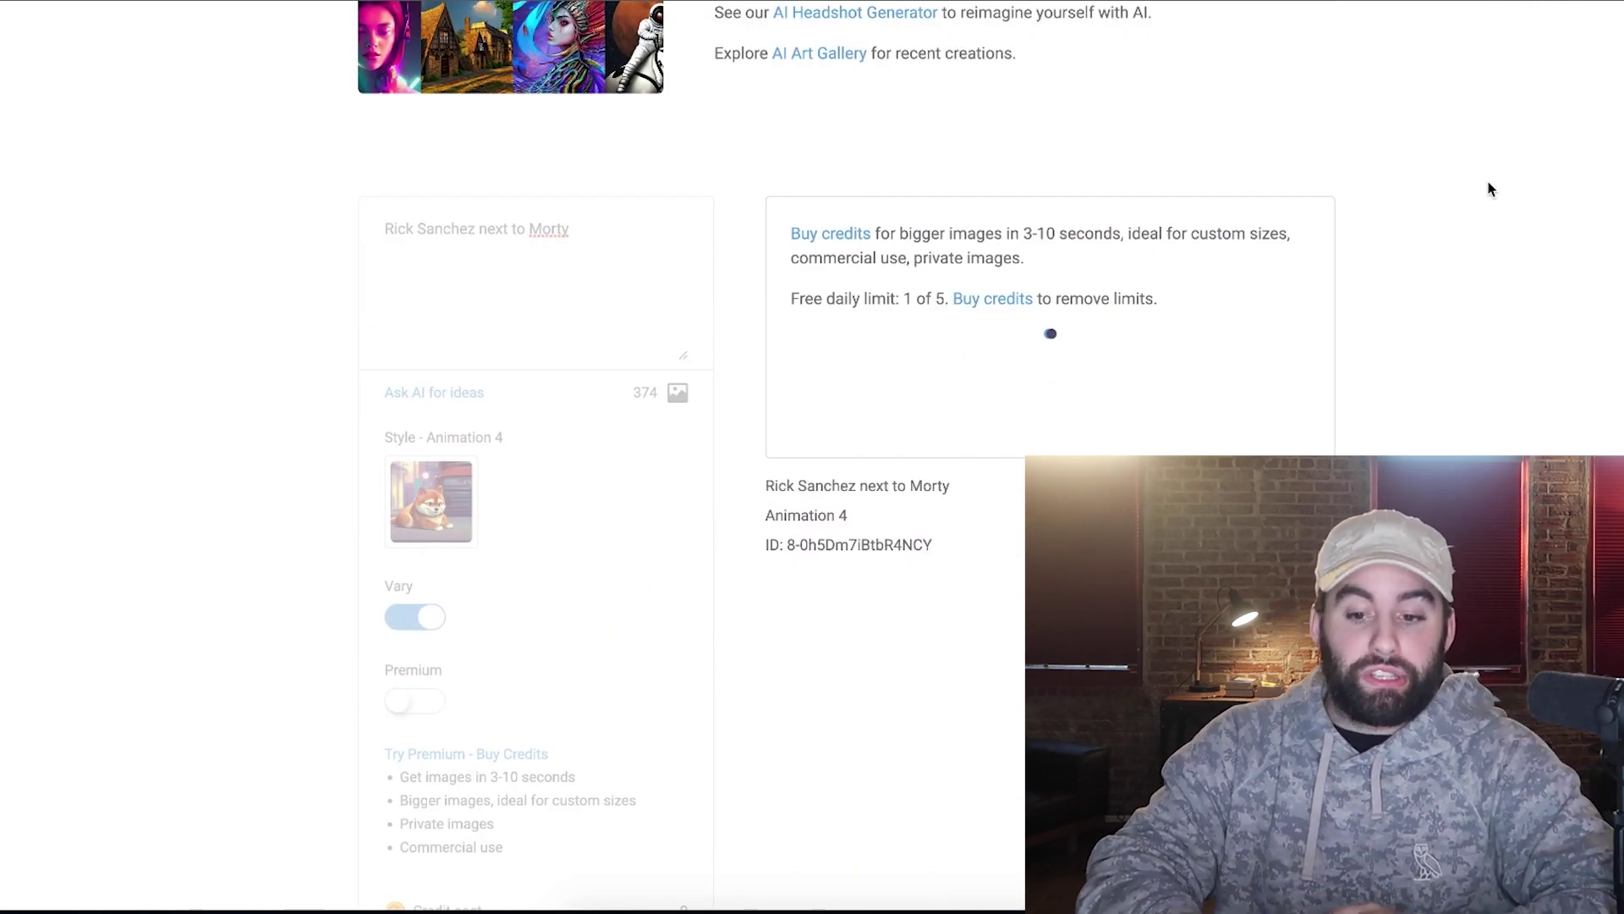
scroll(1460, 365, "up", 1)
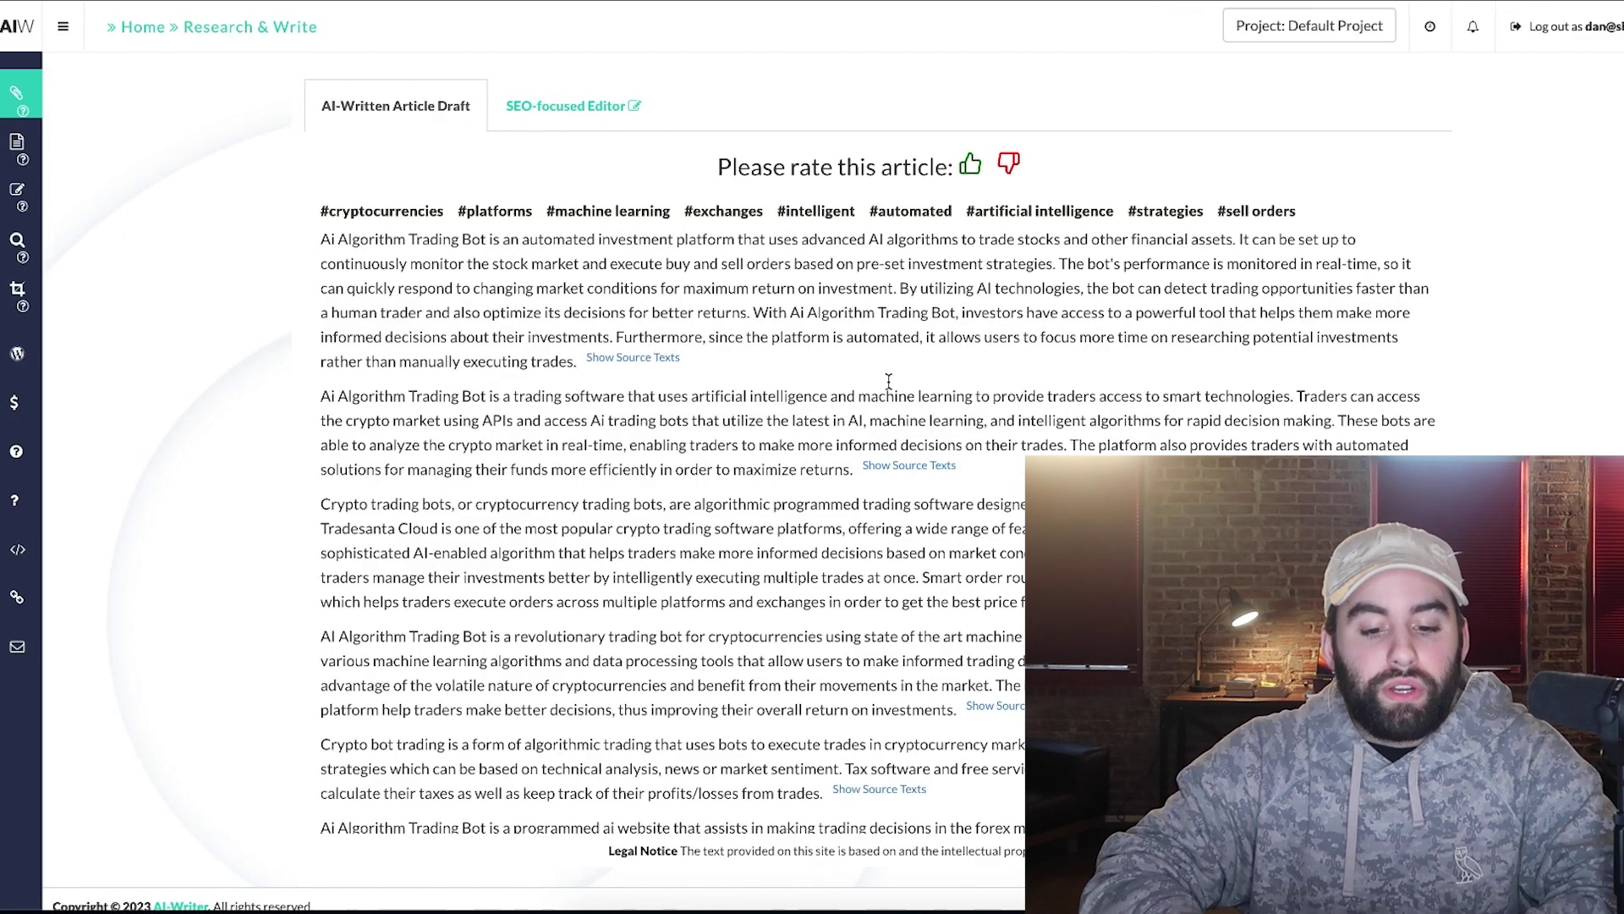
- Scroll through the 'Ai Algorithm Trading Bot' draft and back up to its title
scroll(974, 328, "down", 3)
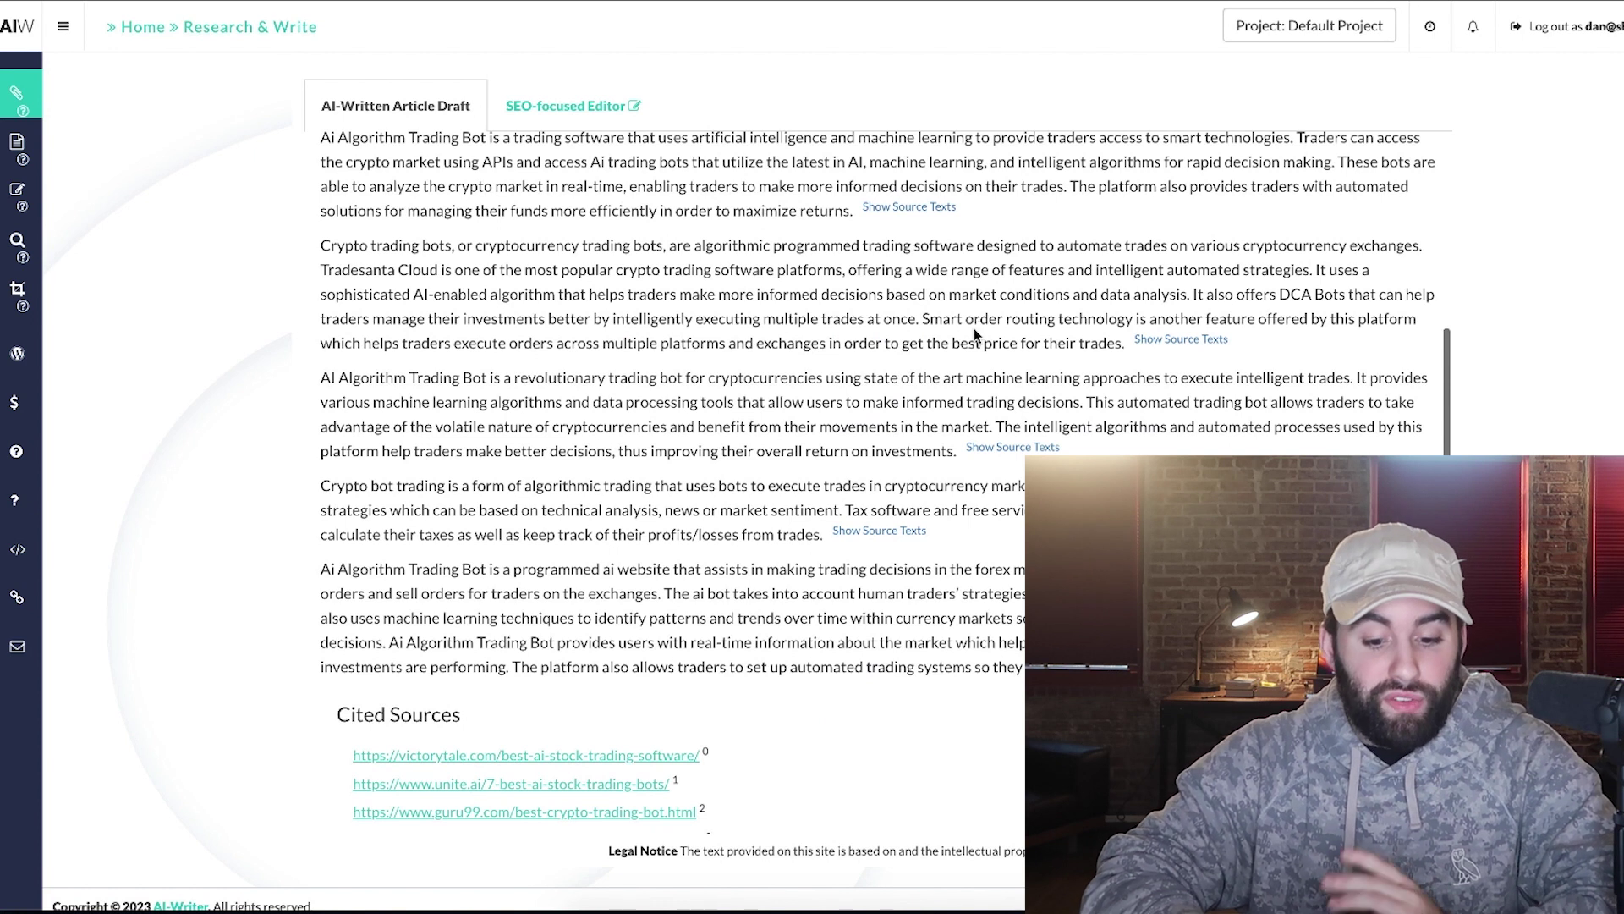
scroll(954, 375, "up", 2)
scroll(954, 375, "up", 2)
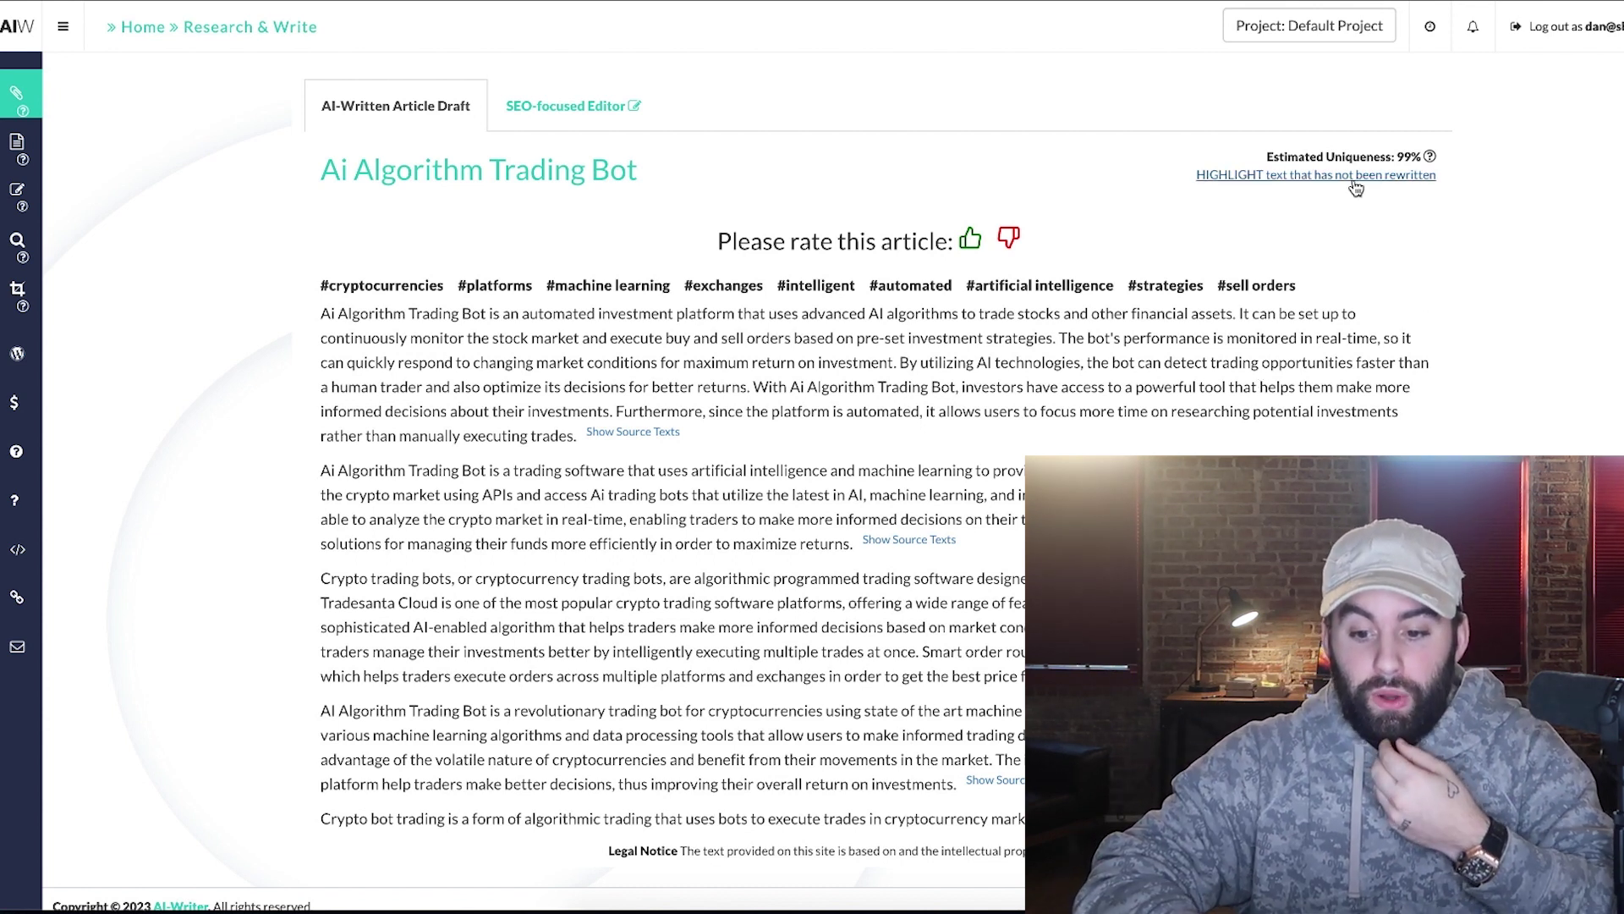
- Scroll through the highlighted article draft, then return to Hotpot's finished Rick and Morty image
scroll(1210, 301, "down", 6)
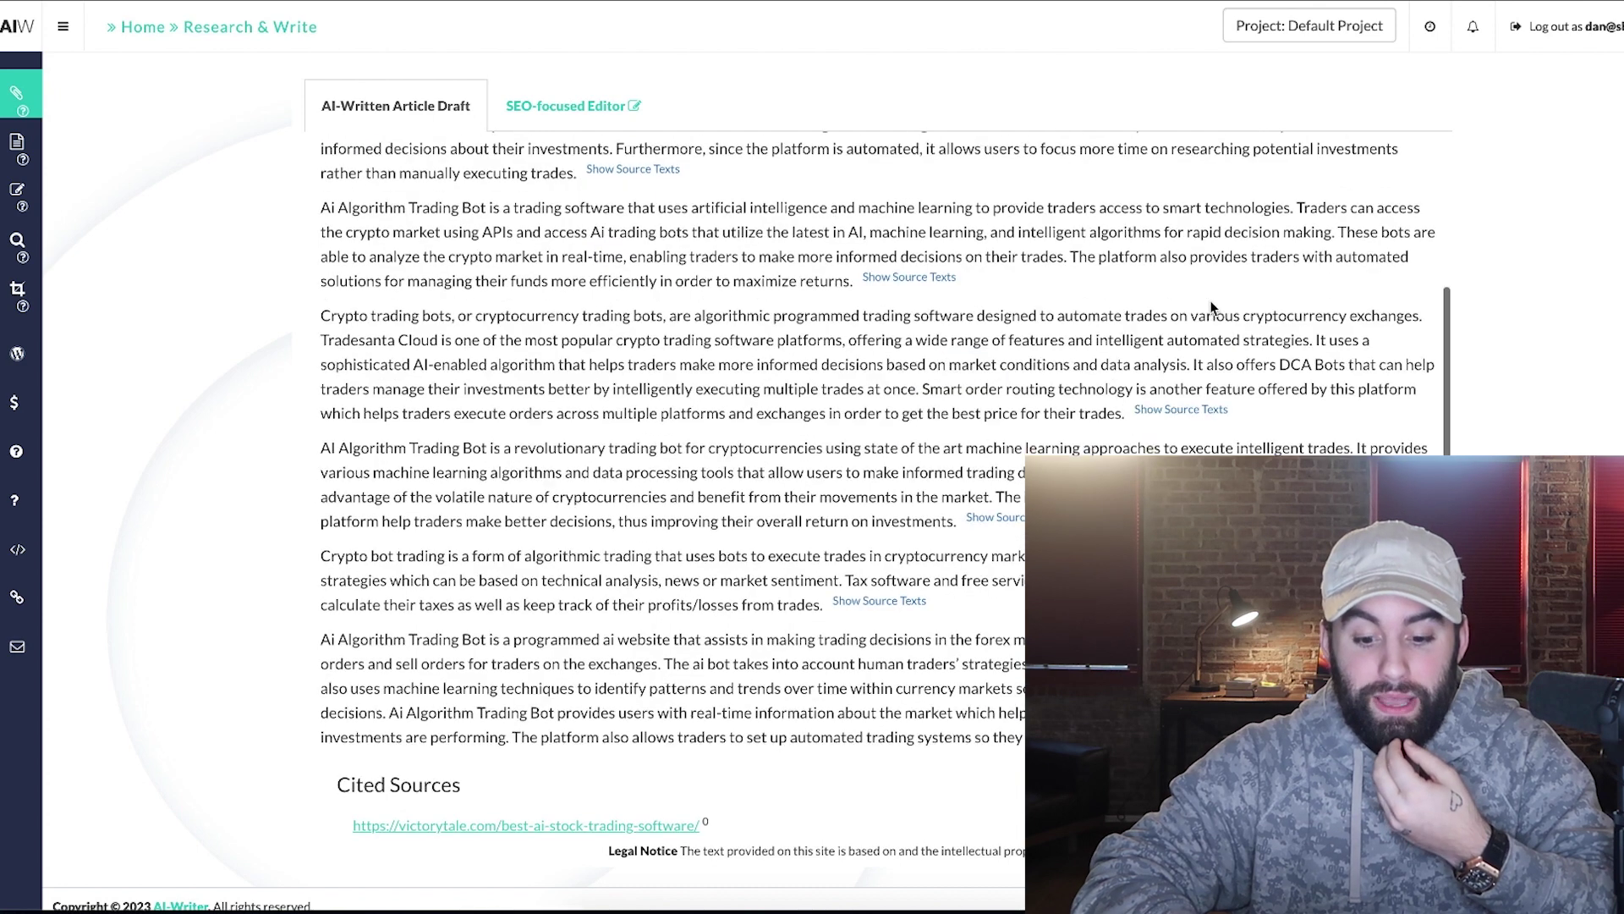
scroll(1210, 301, "up", 6)
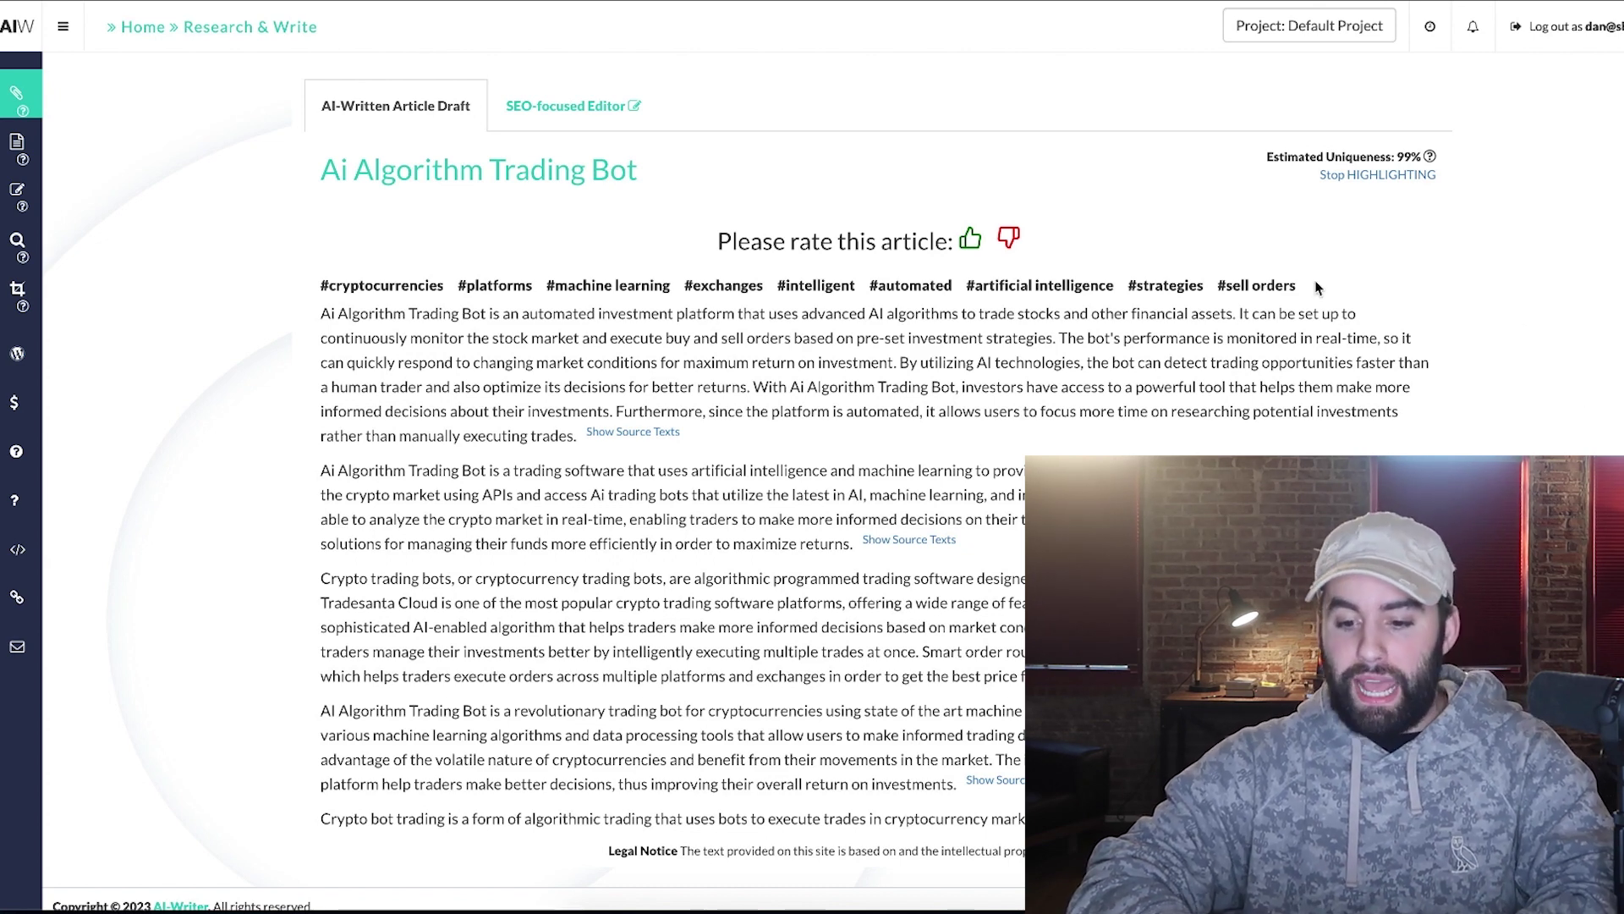
scroll(1316, 287, "down", 5)
scroll(1315, 287, "up", 5)
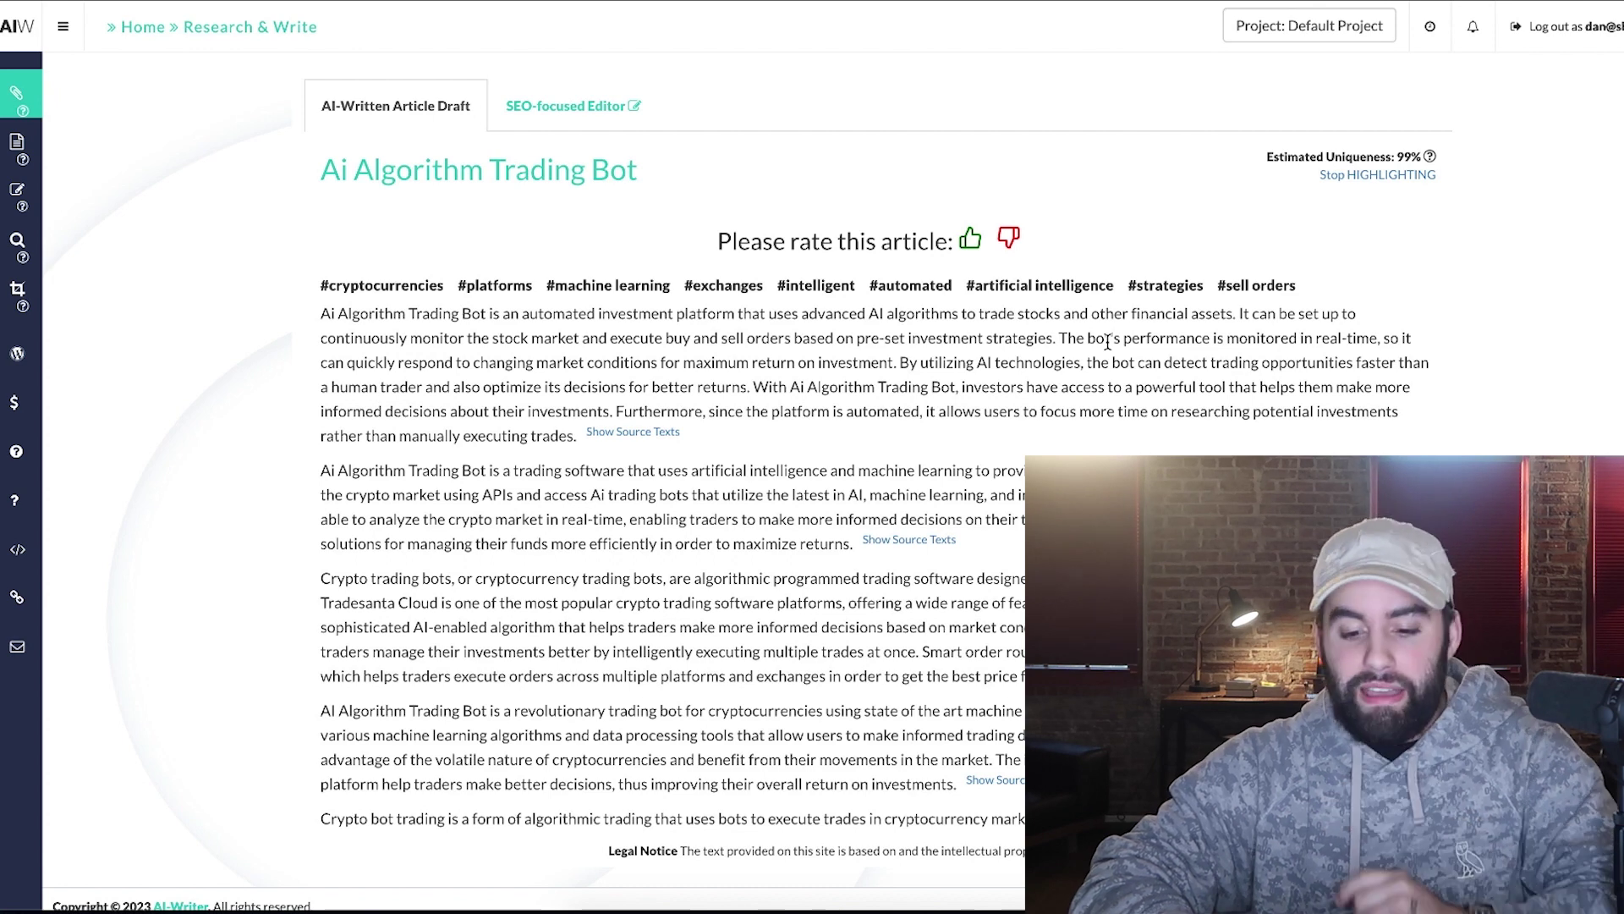
scroll(689, 398, "down", 3)
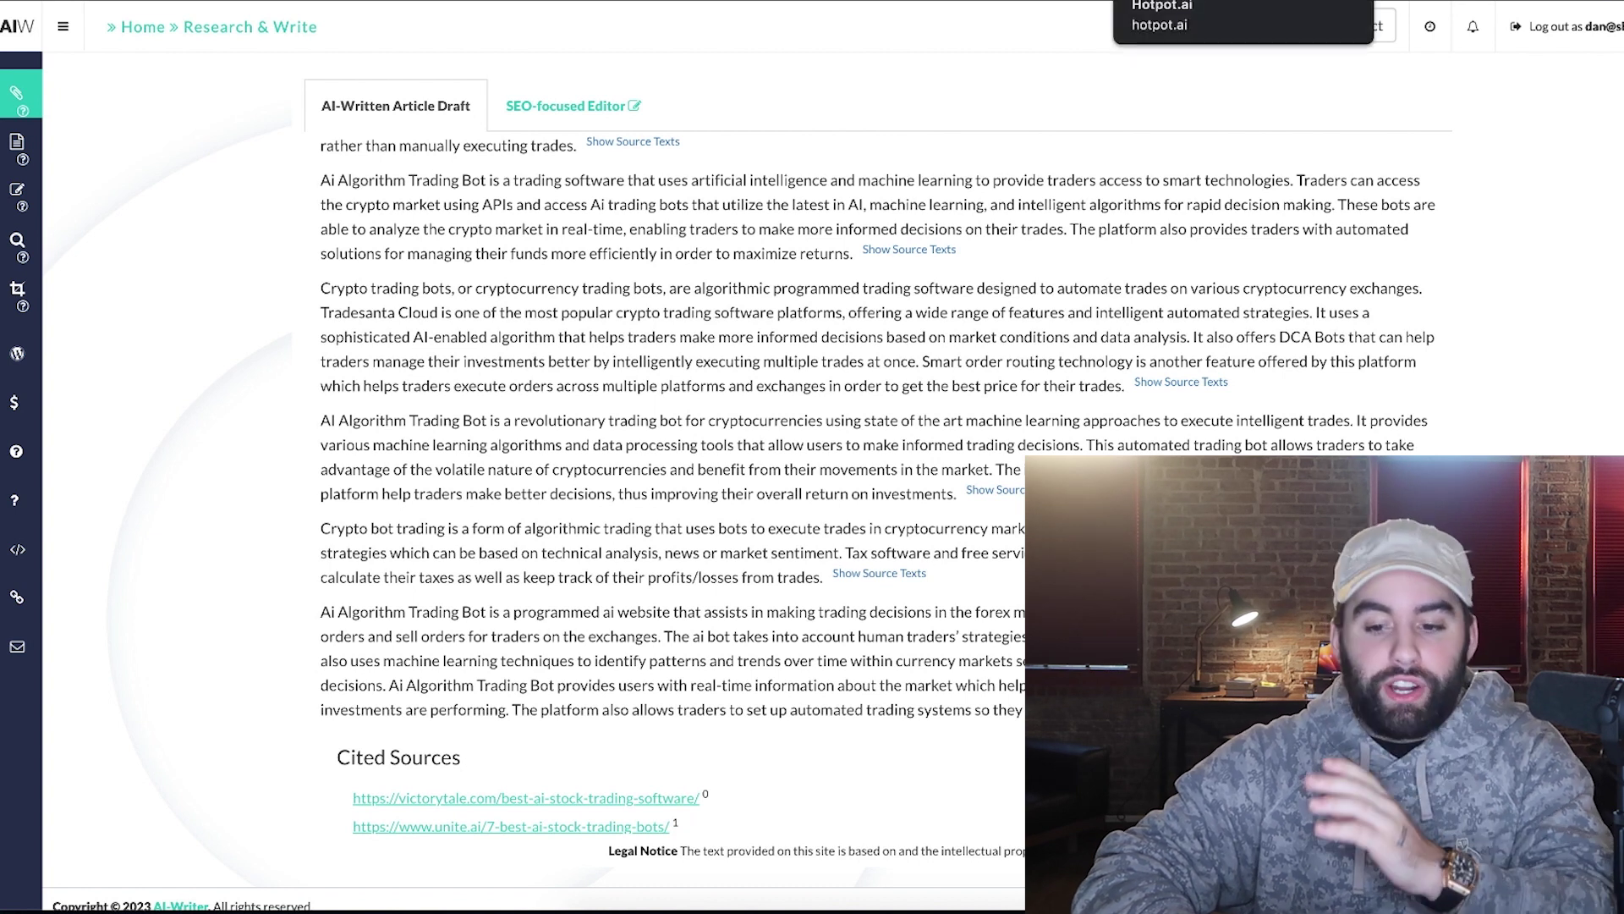
left_click(1244, 2)
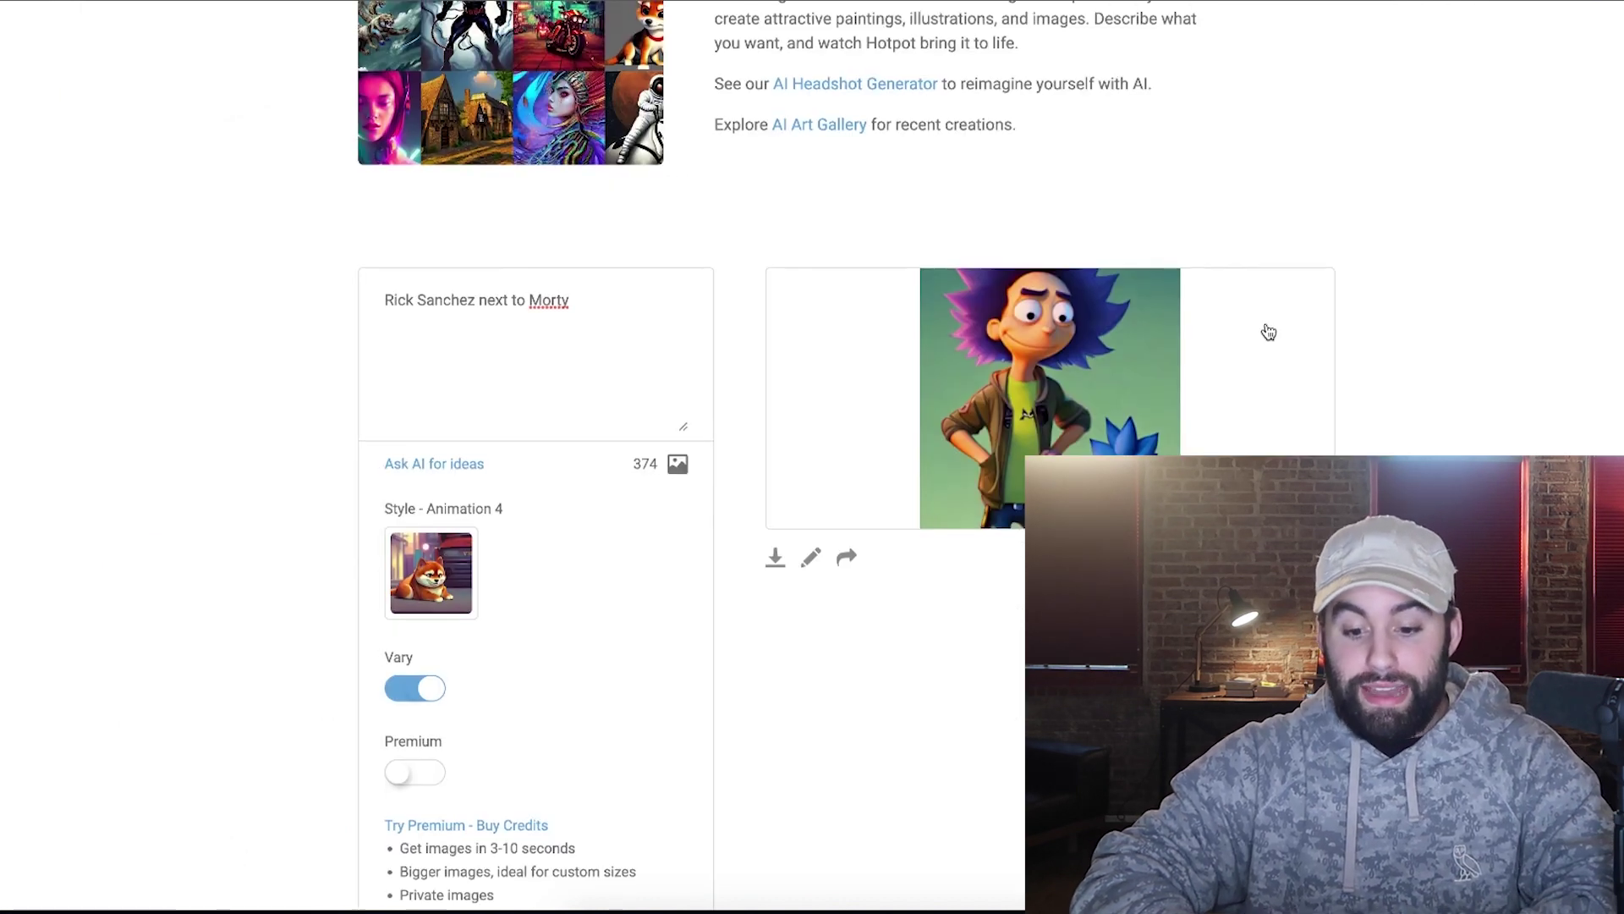
- Scroll through the finished Animation 4 Rick and Morty result
scroll(1267, 331, "up", 1)
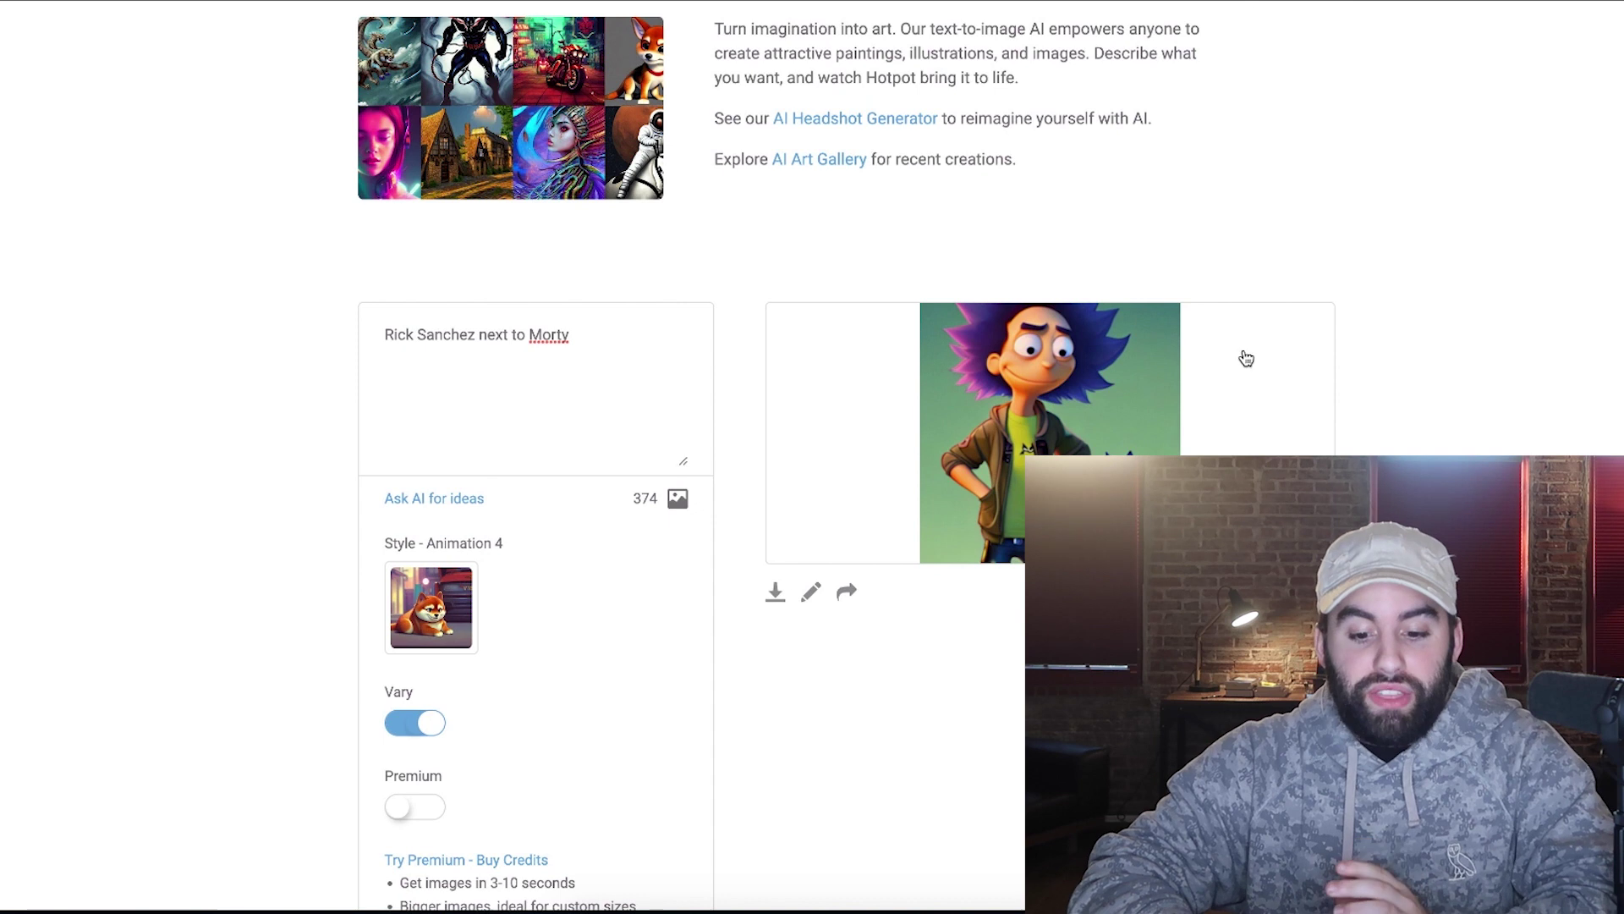
scroll(1241, 366, "up", 3)
scroll(1241, 367, "down", 2)
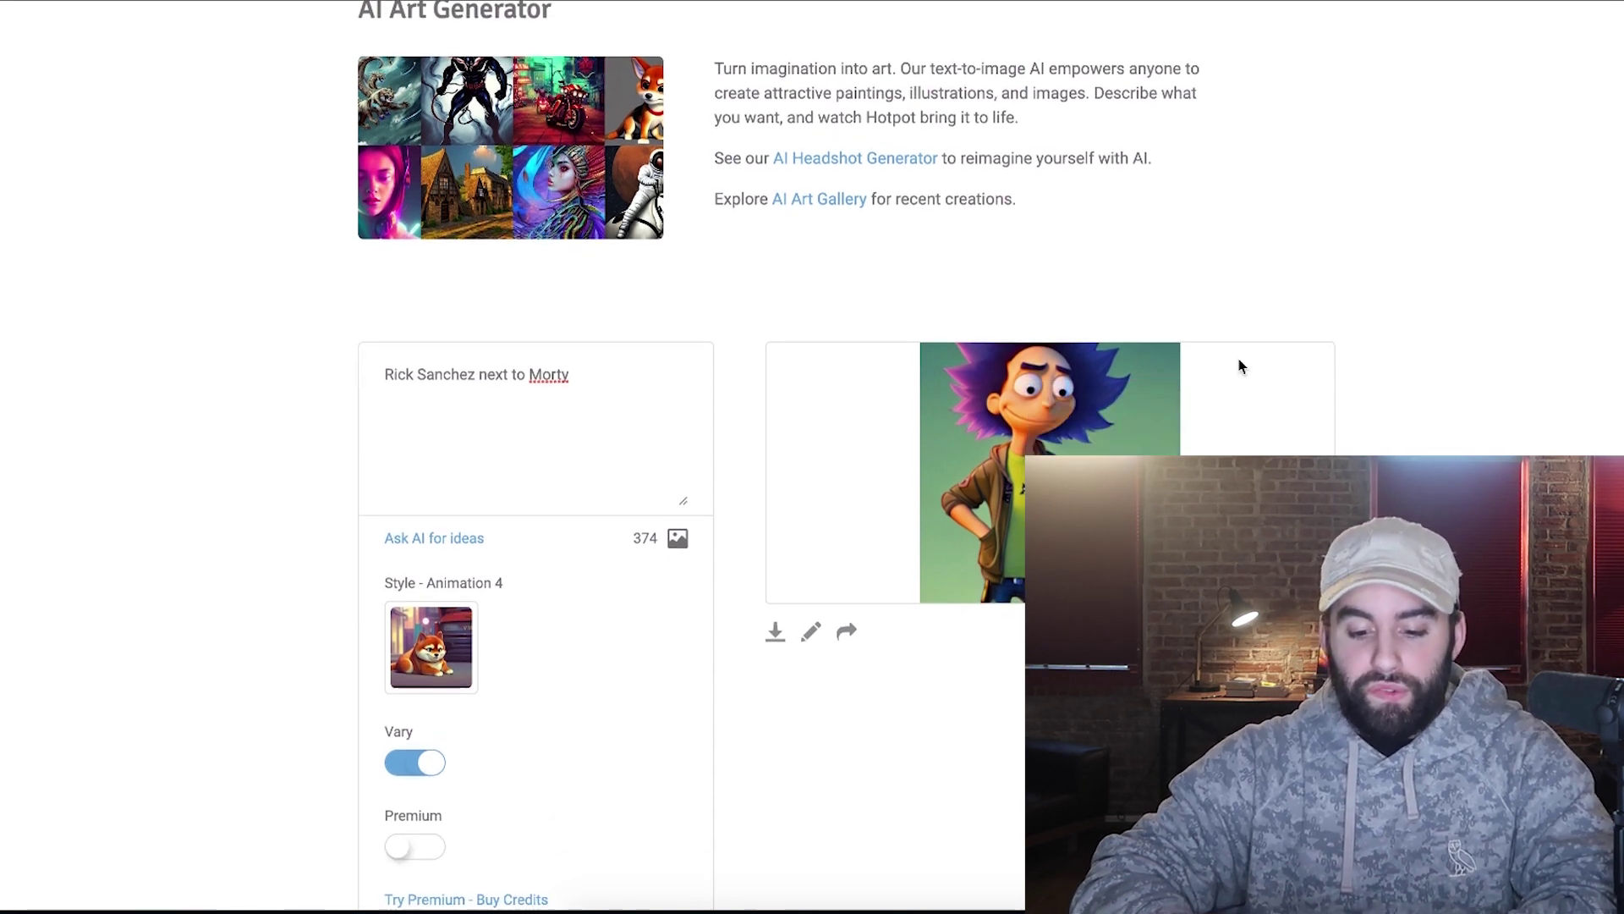
scroll(1239, 367, "down", 2)
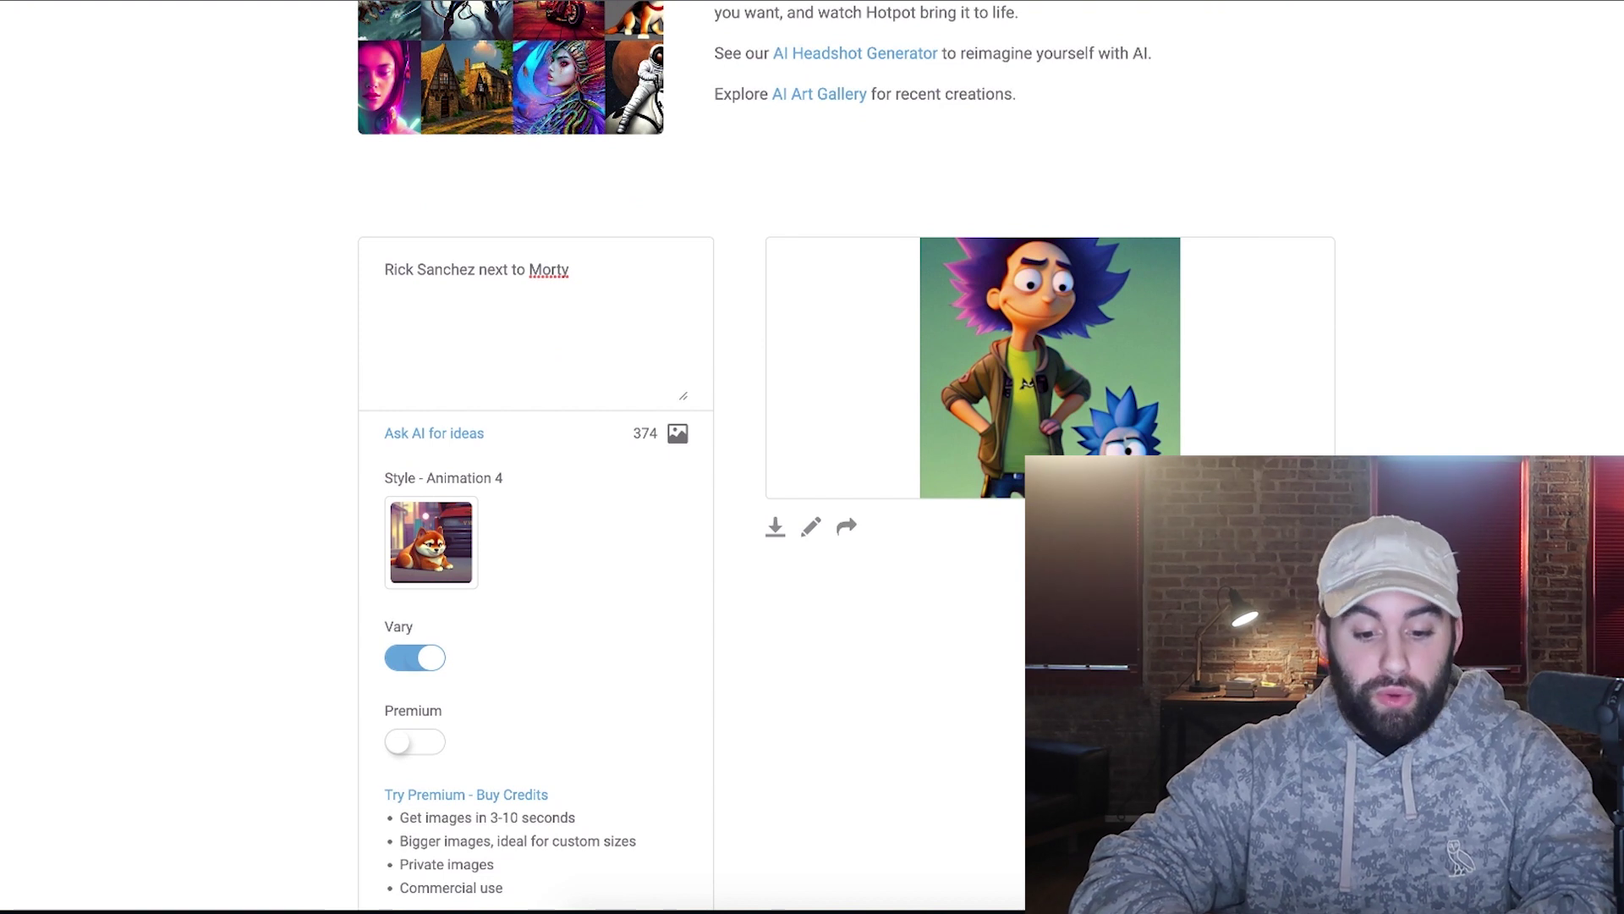
scroll(975, 555, "down", 1)
scroll(761, 637, "down", 5)
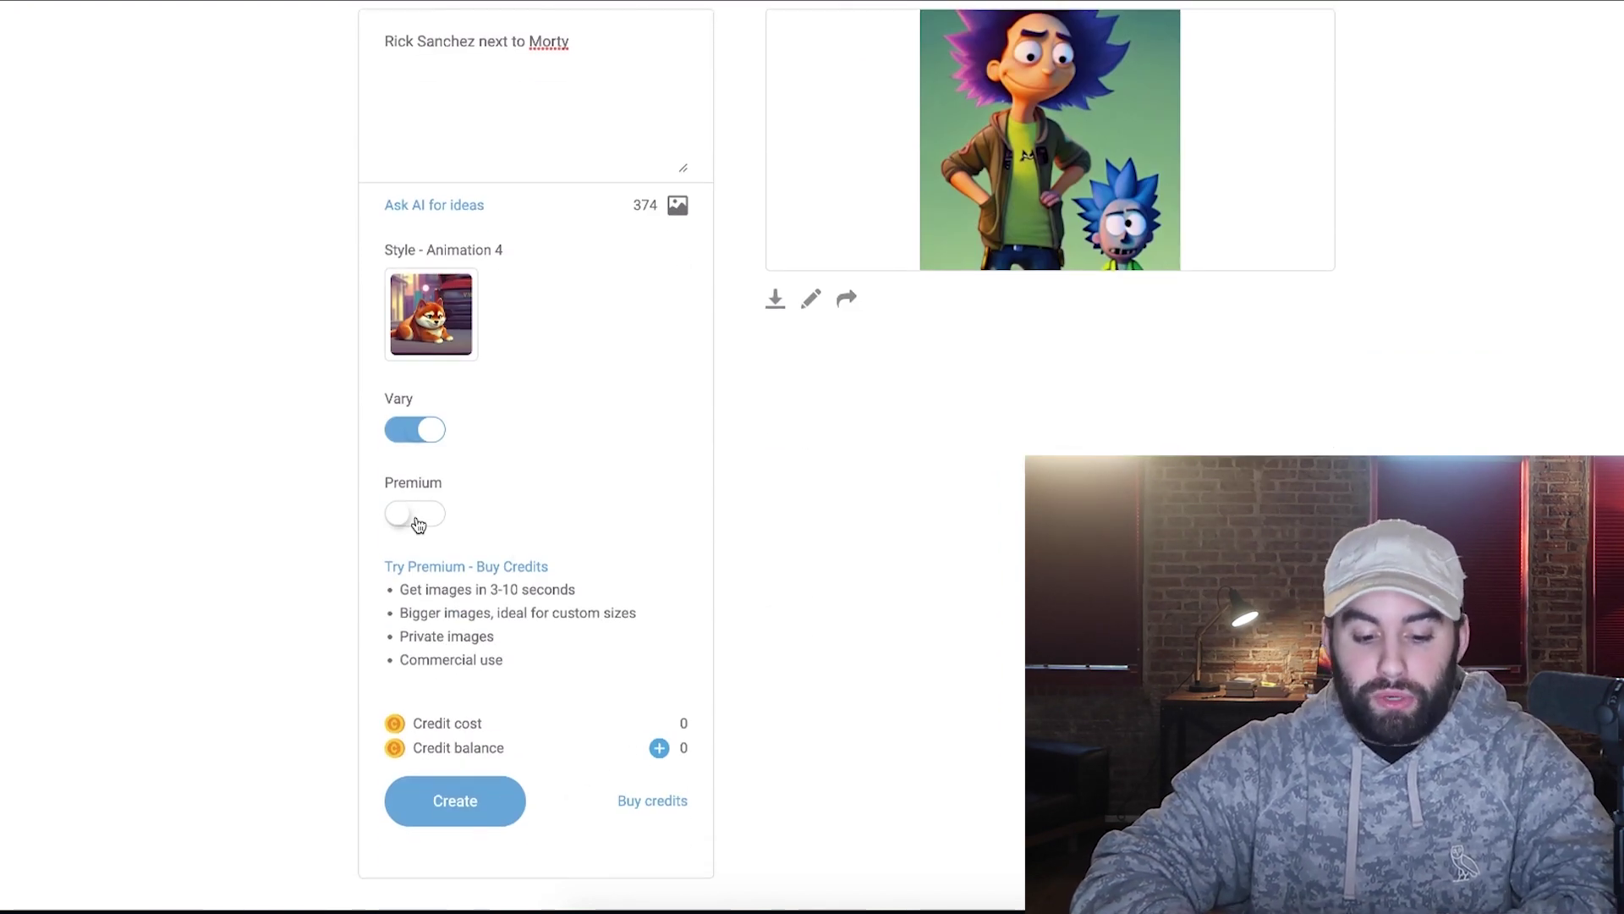
scroll(417, 524, "up", 3)
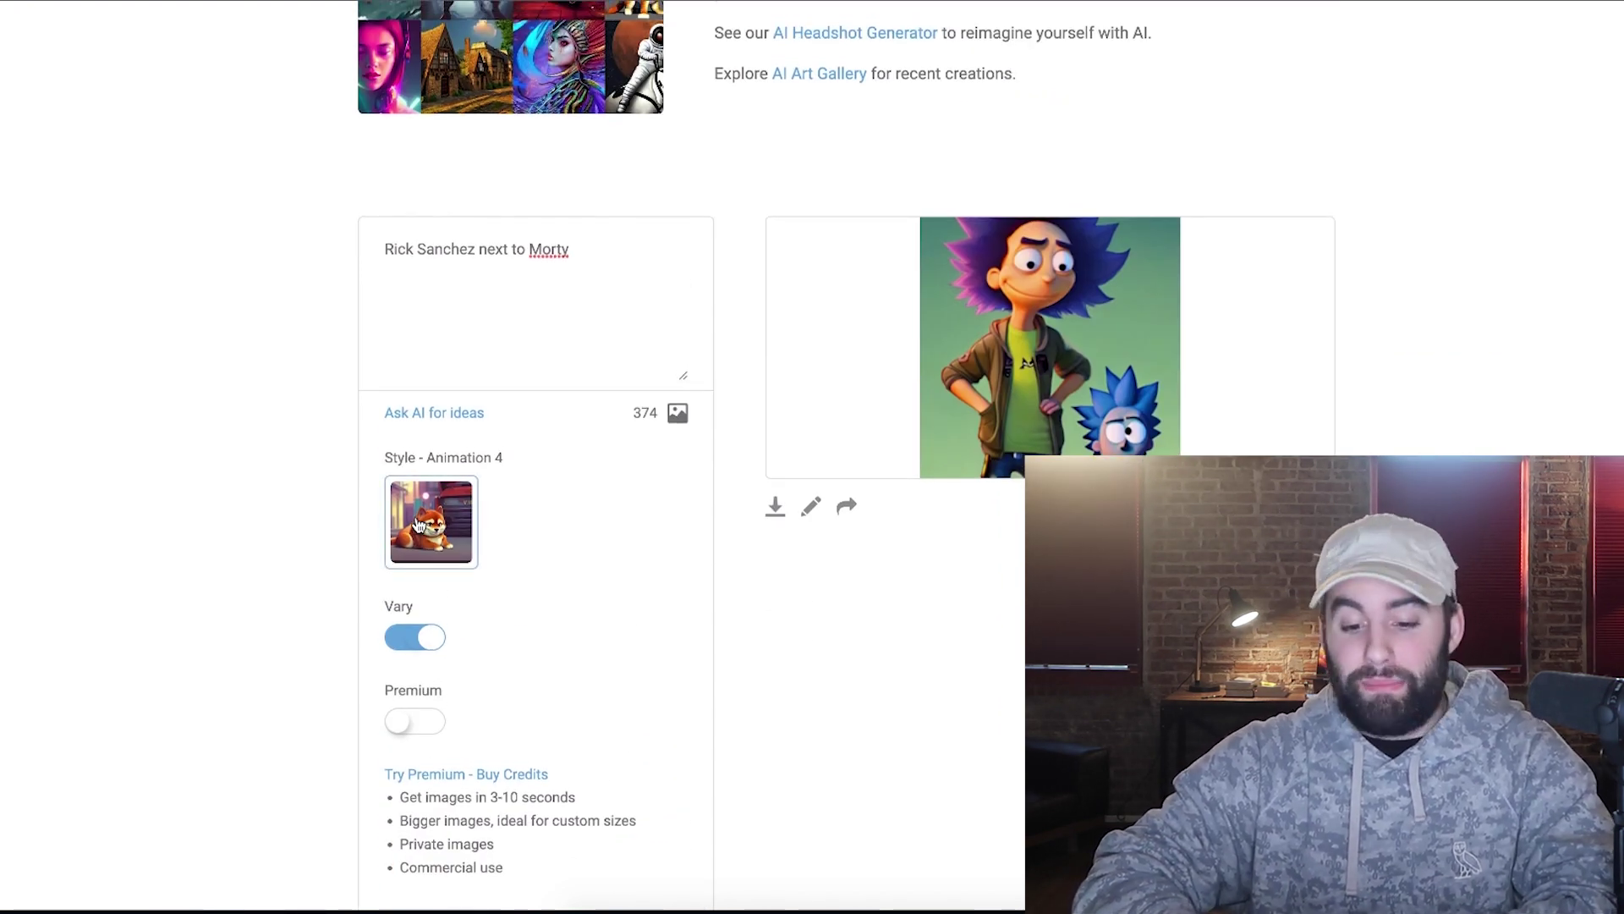
- Switch the style to Animation 3 and open the new Rick image's 256x256 detail page
left_click(418, 525)
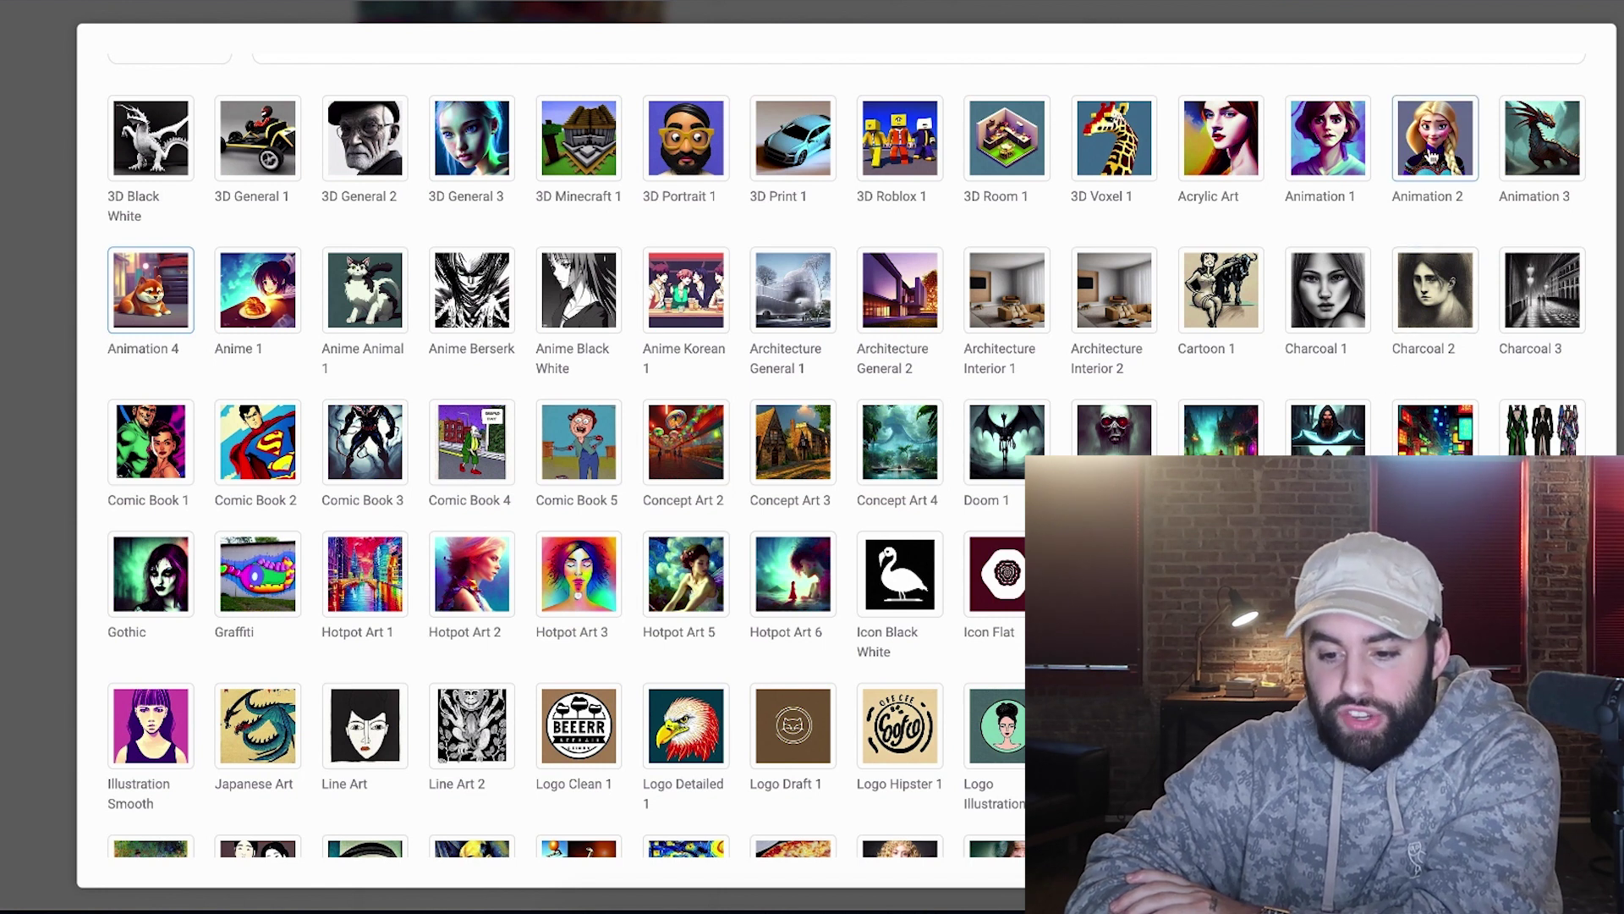
left_click(1544, 149)
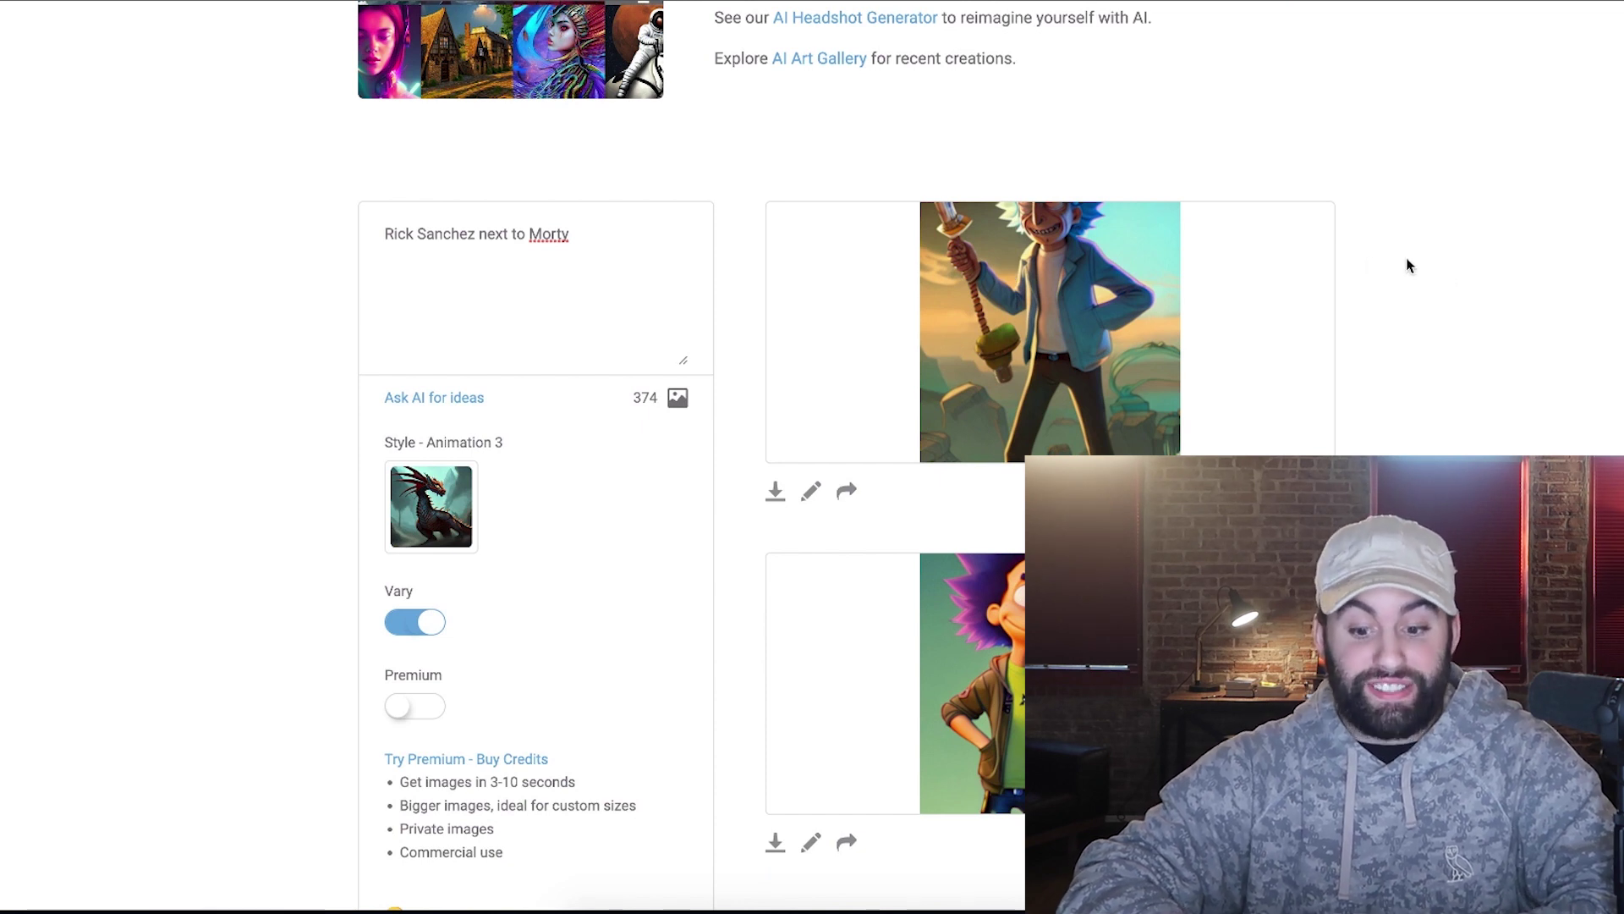
left_click(1318, 300)
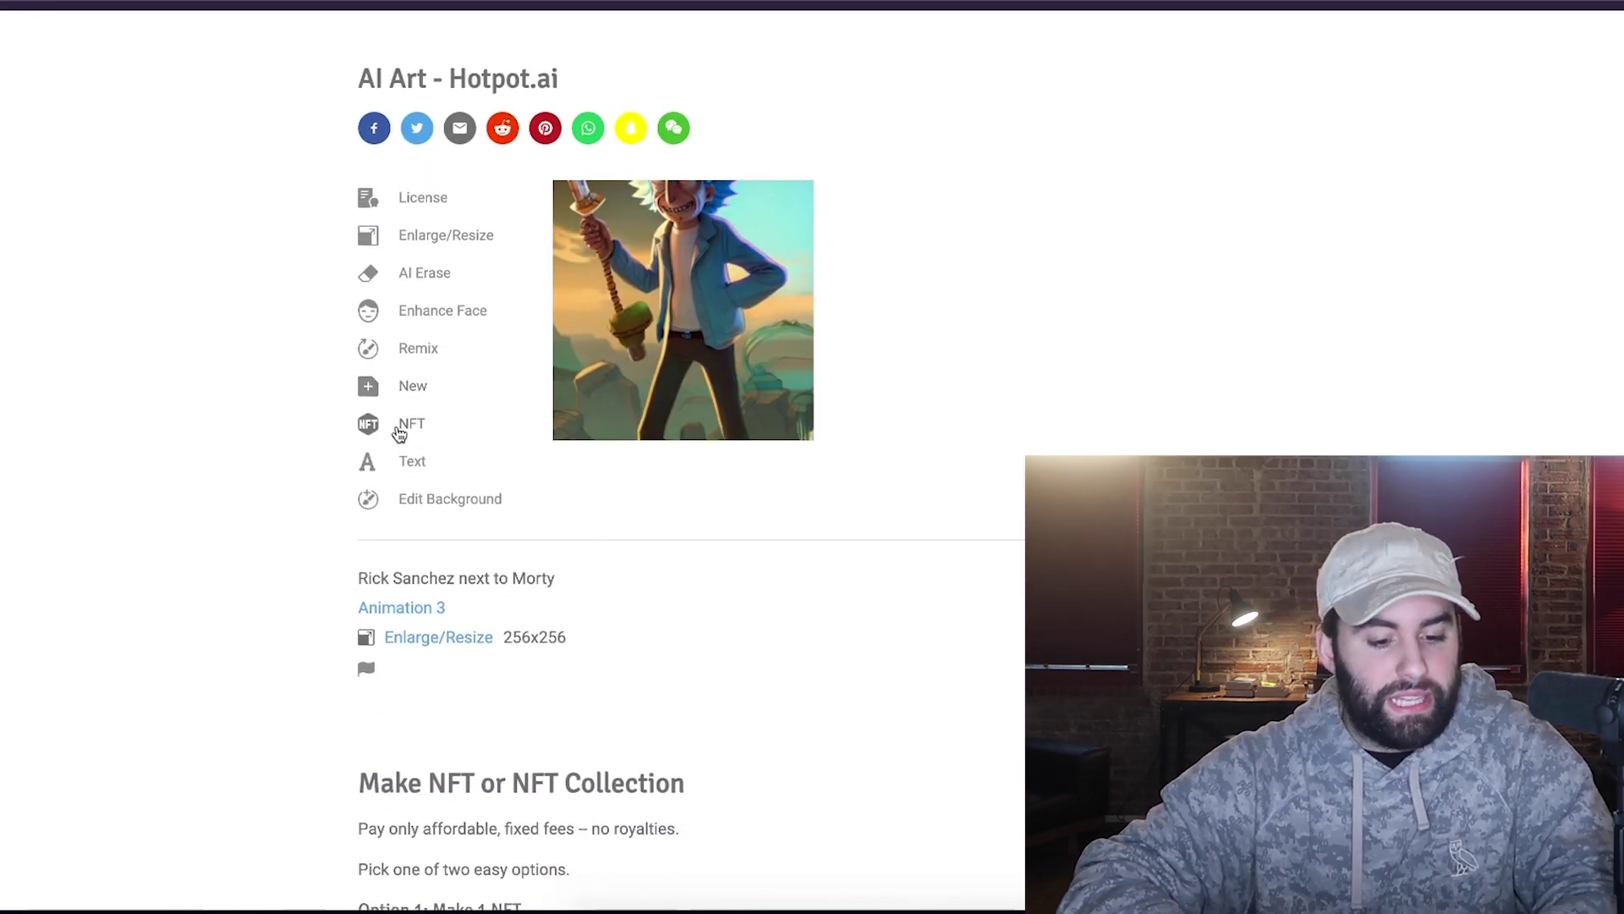
- Scroll down from the Rick image's detail page toward the generator
scroll(677, 548, "down", 3)
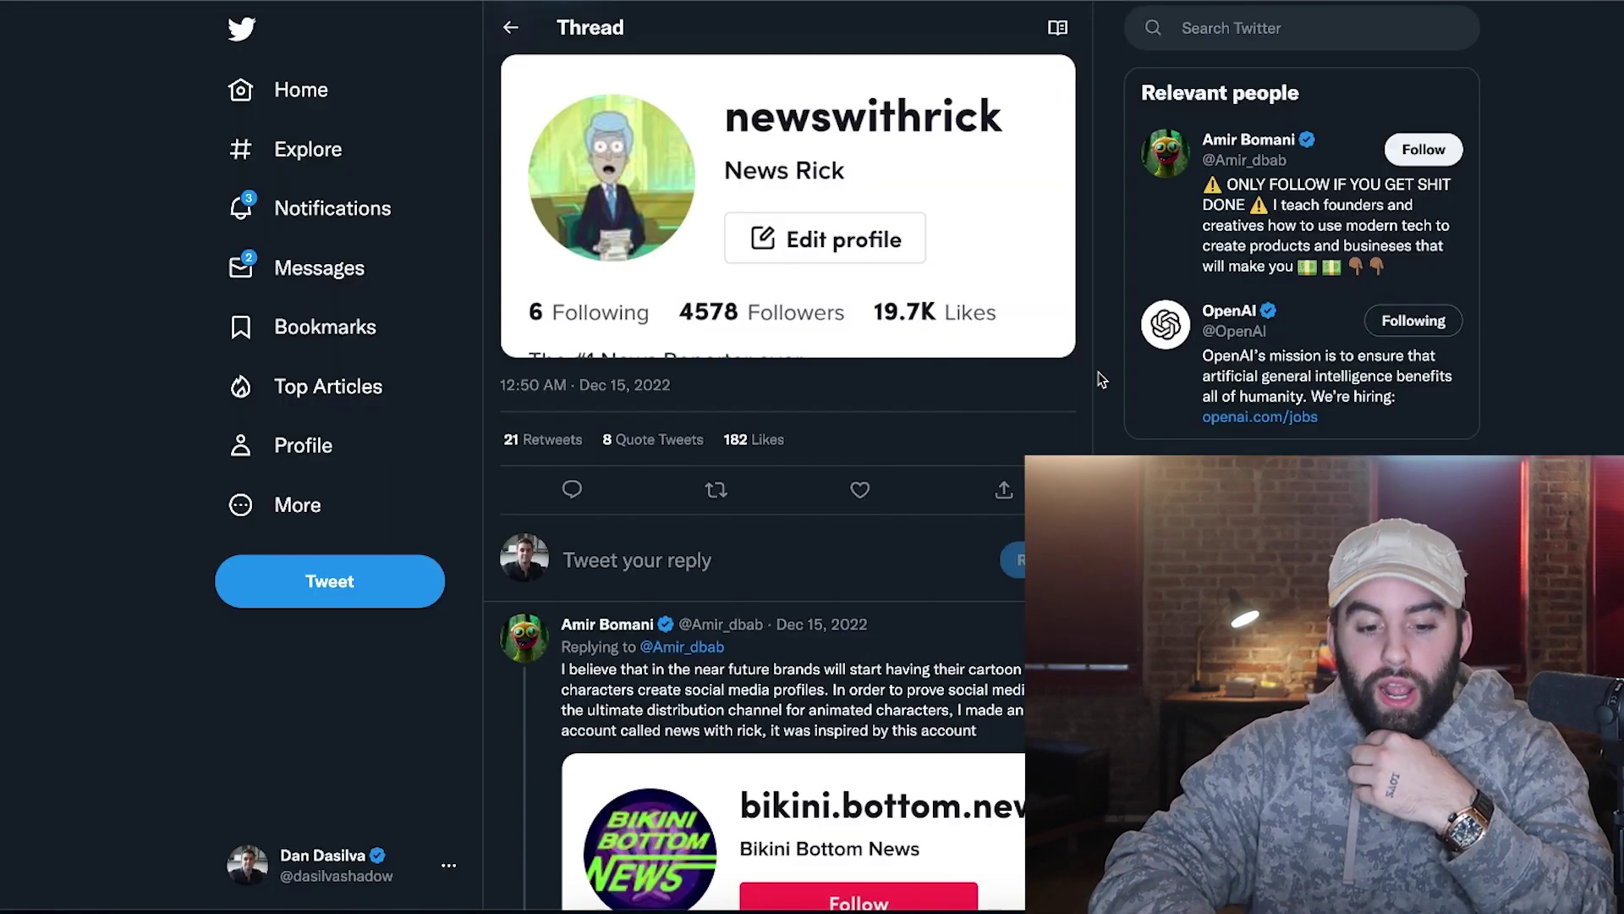
scroll(1097, 379, "up", 3)
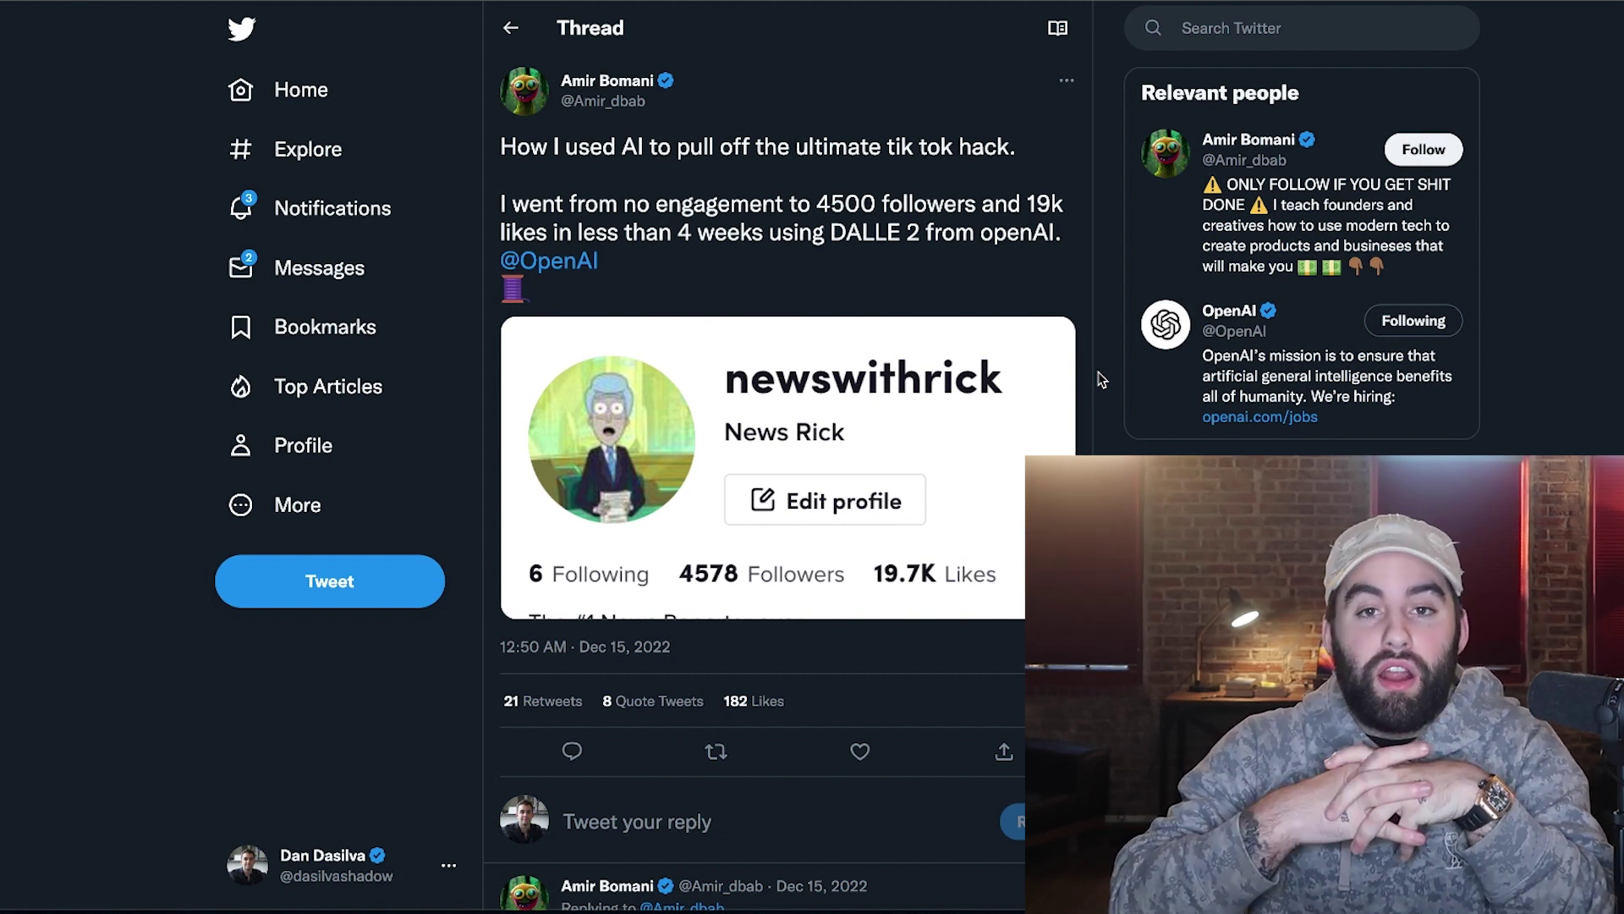
scroll(1098, 379, "down", 2)
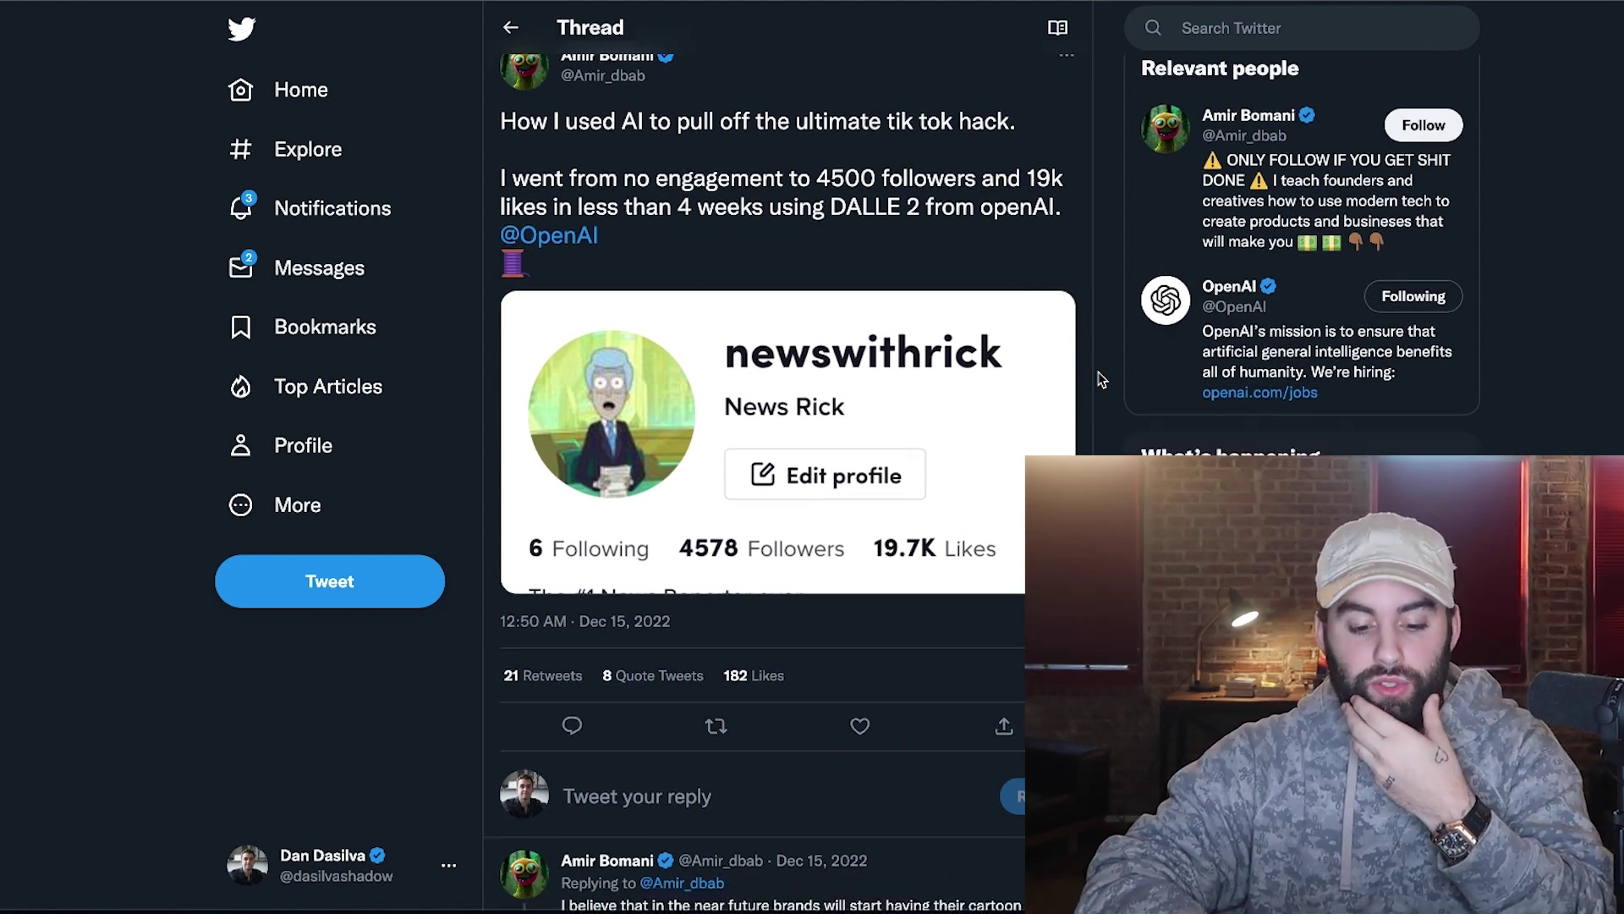
scroll(1098, 379, "down", 5)
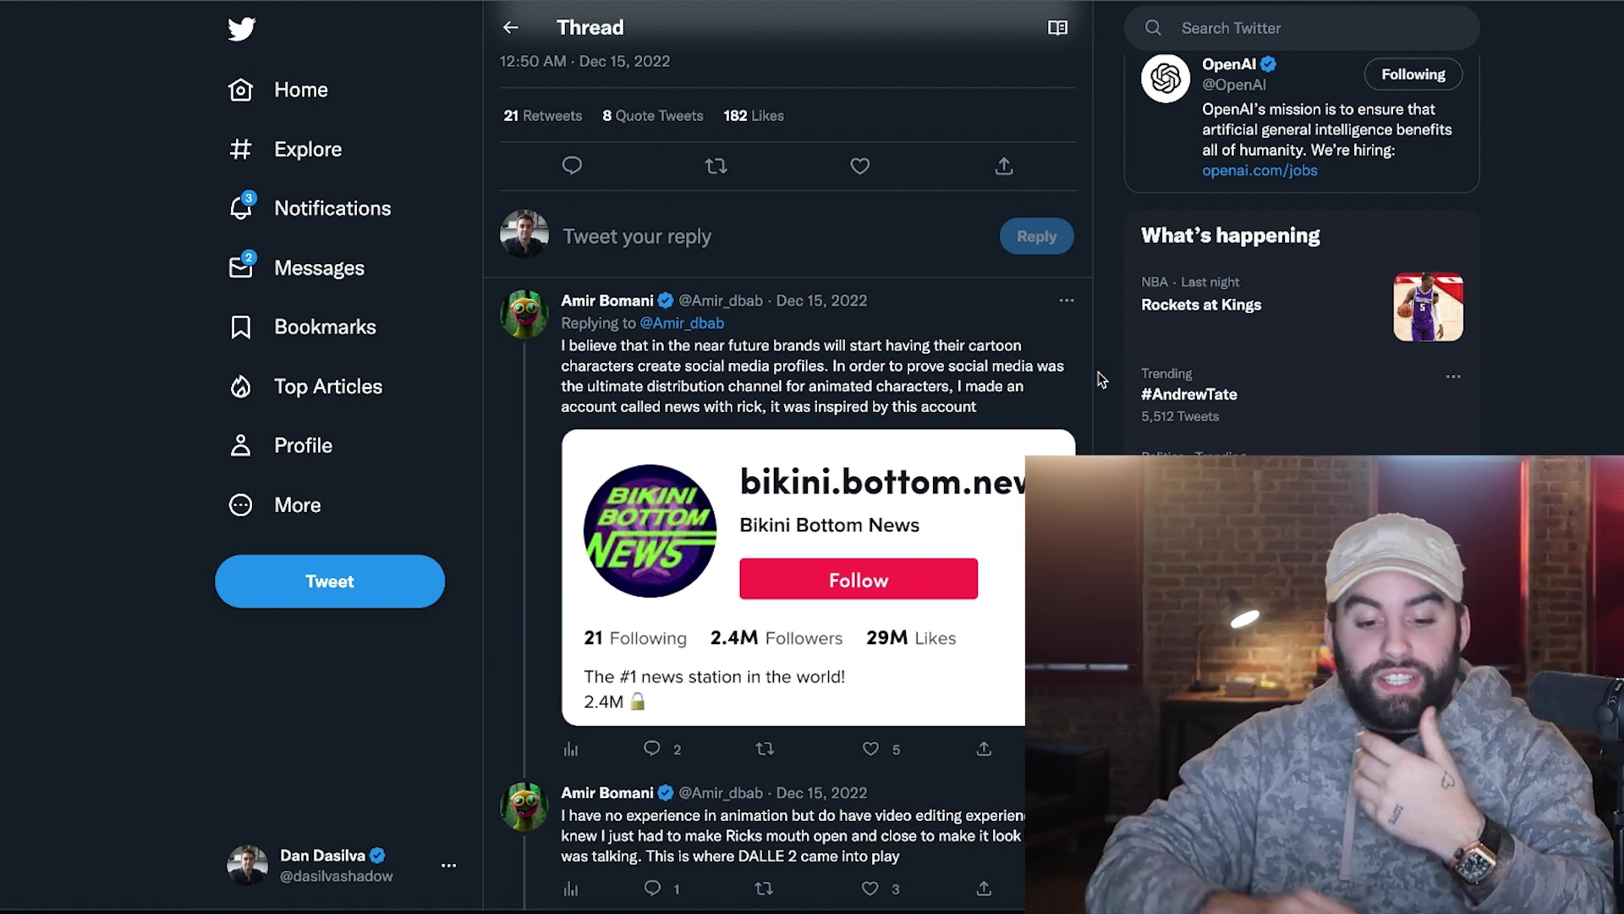
scroll(1101, 380, "down", 5)
scroll(786, 456, "down", 8)
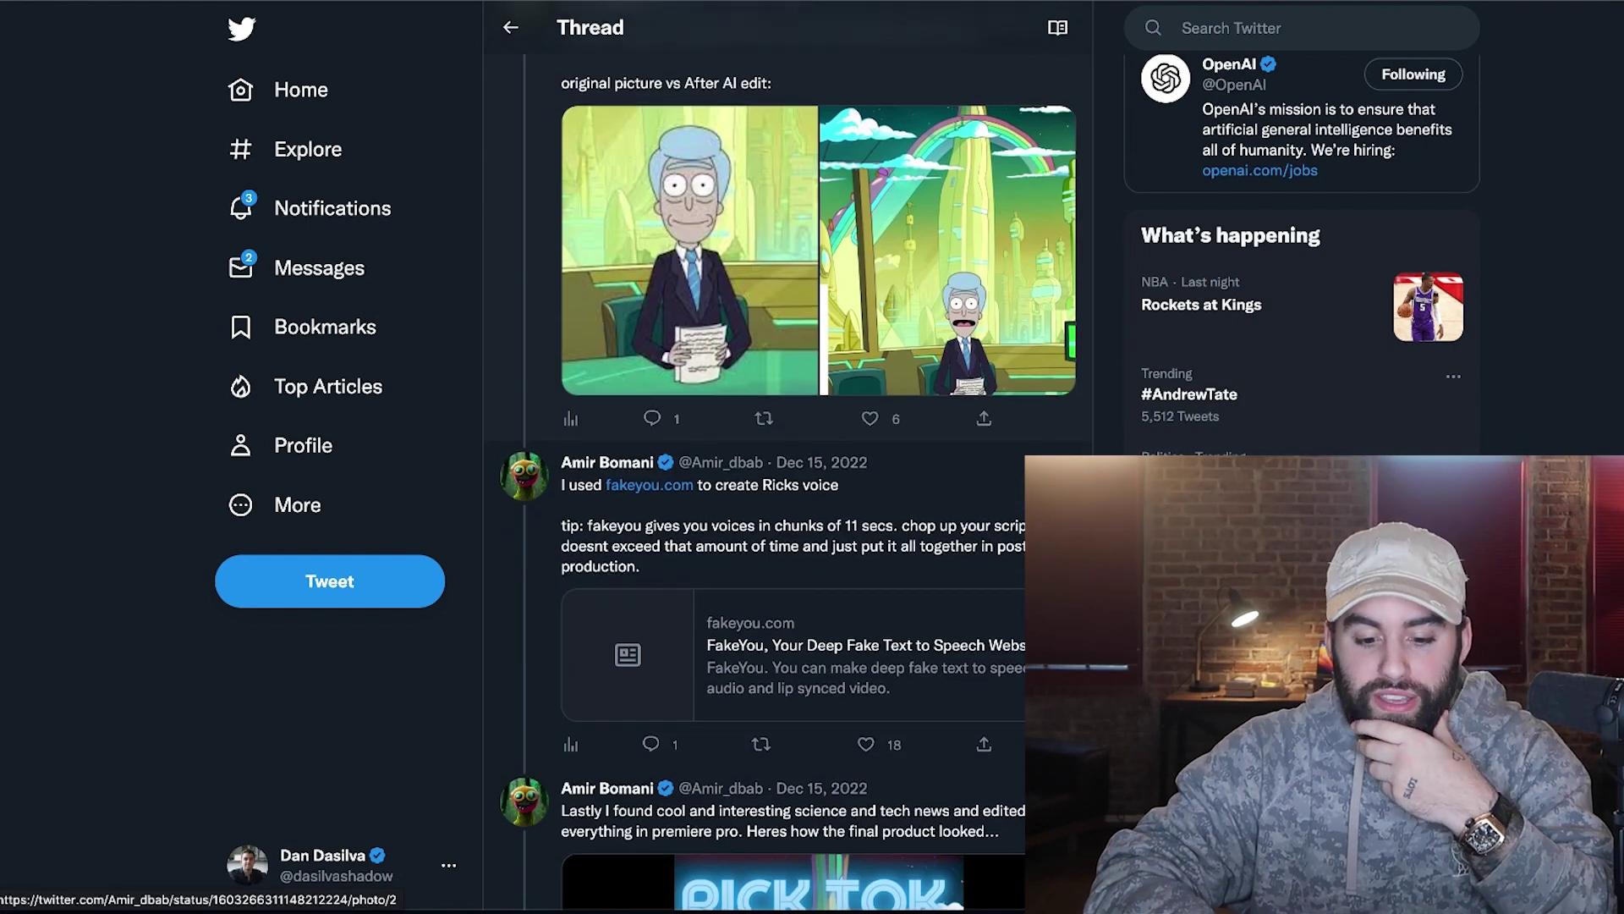
scroll(786, 457, "up", 15)
scroll(959, 412, "up", 5)
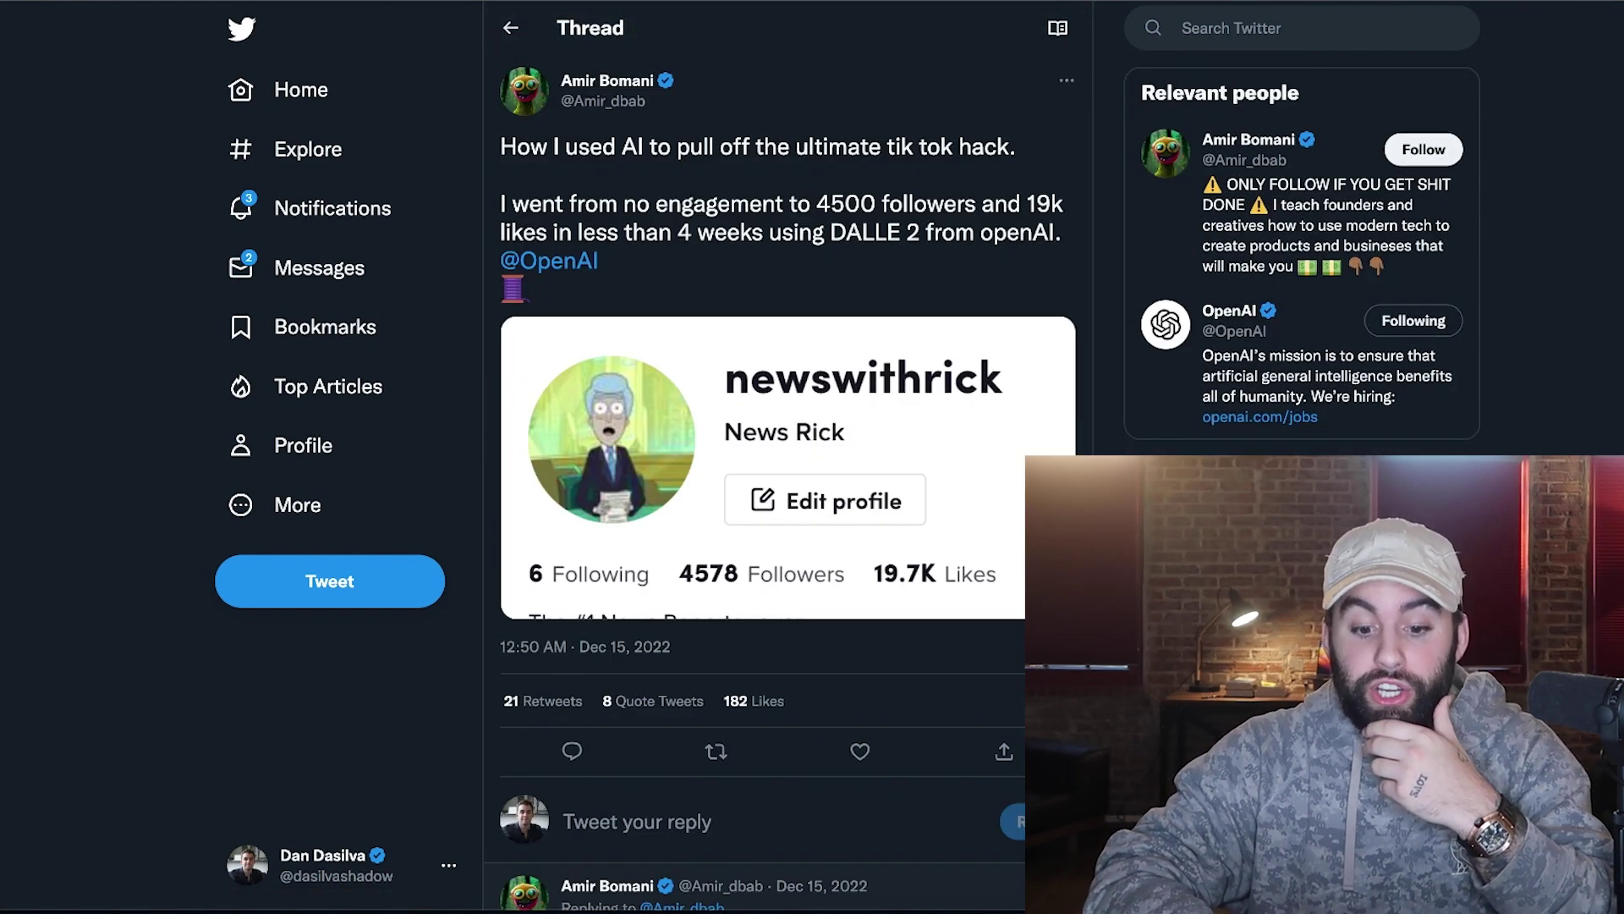
scroll(959, 412, "down", 8)
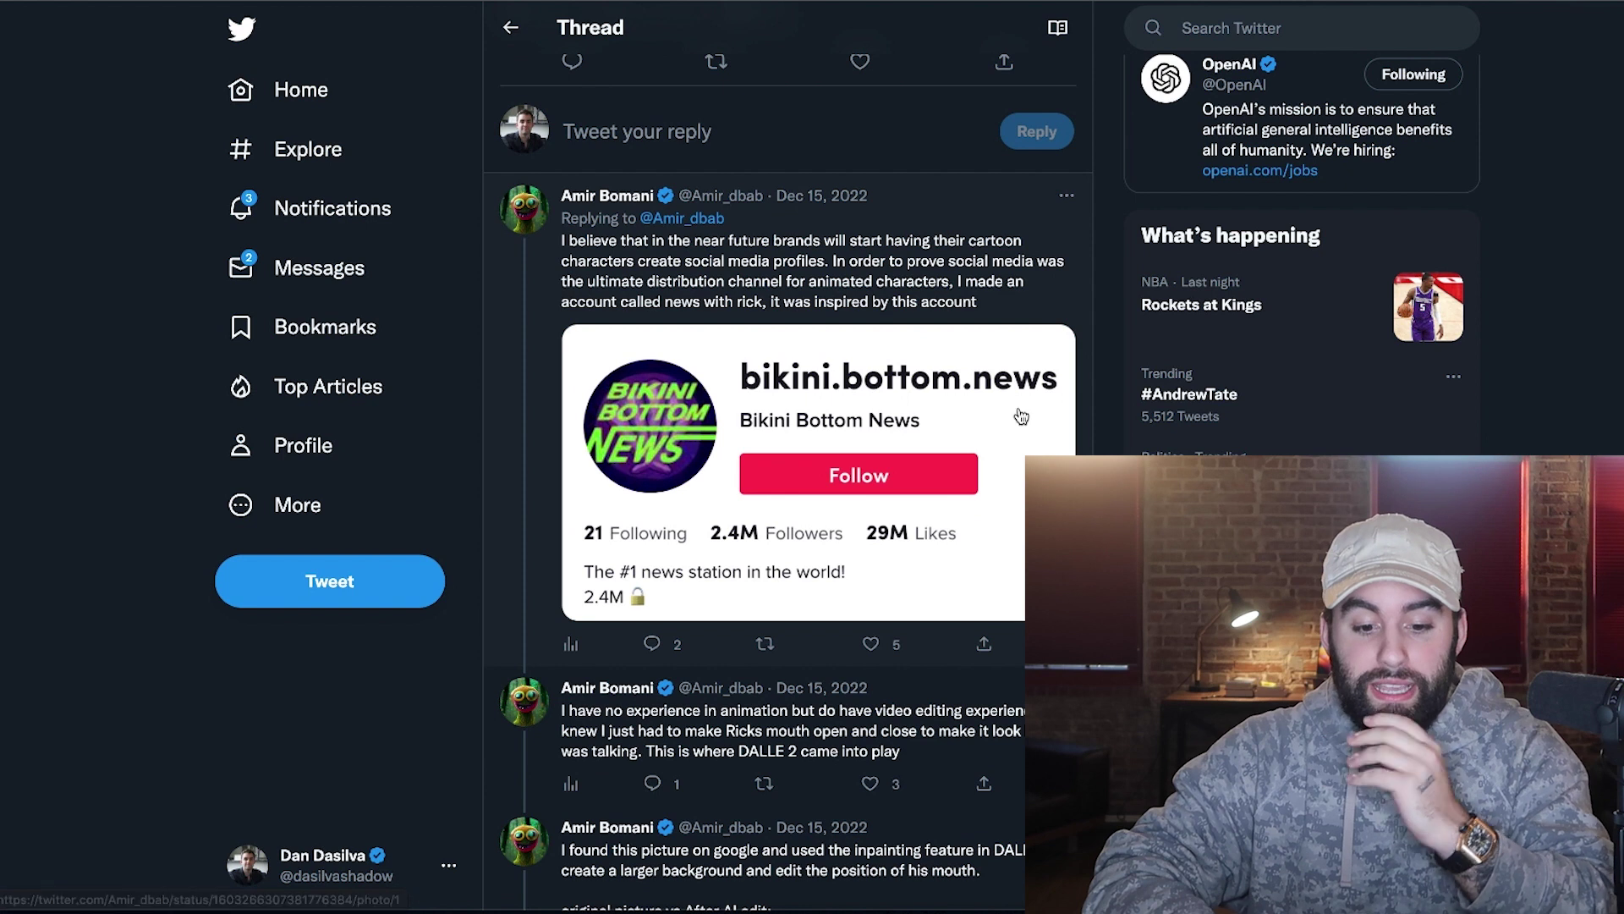
scroll(959, 412, "down", 3)
scroll(994, 476, "down", 4)
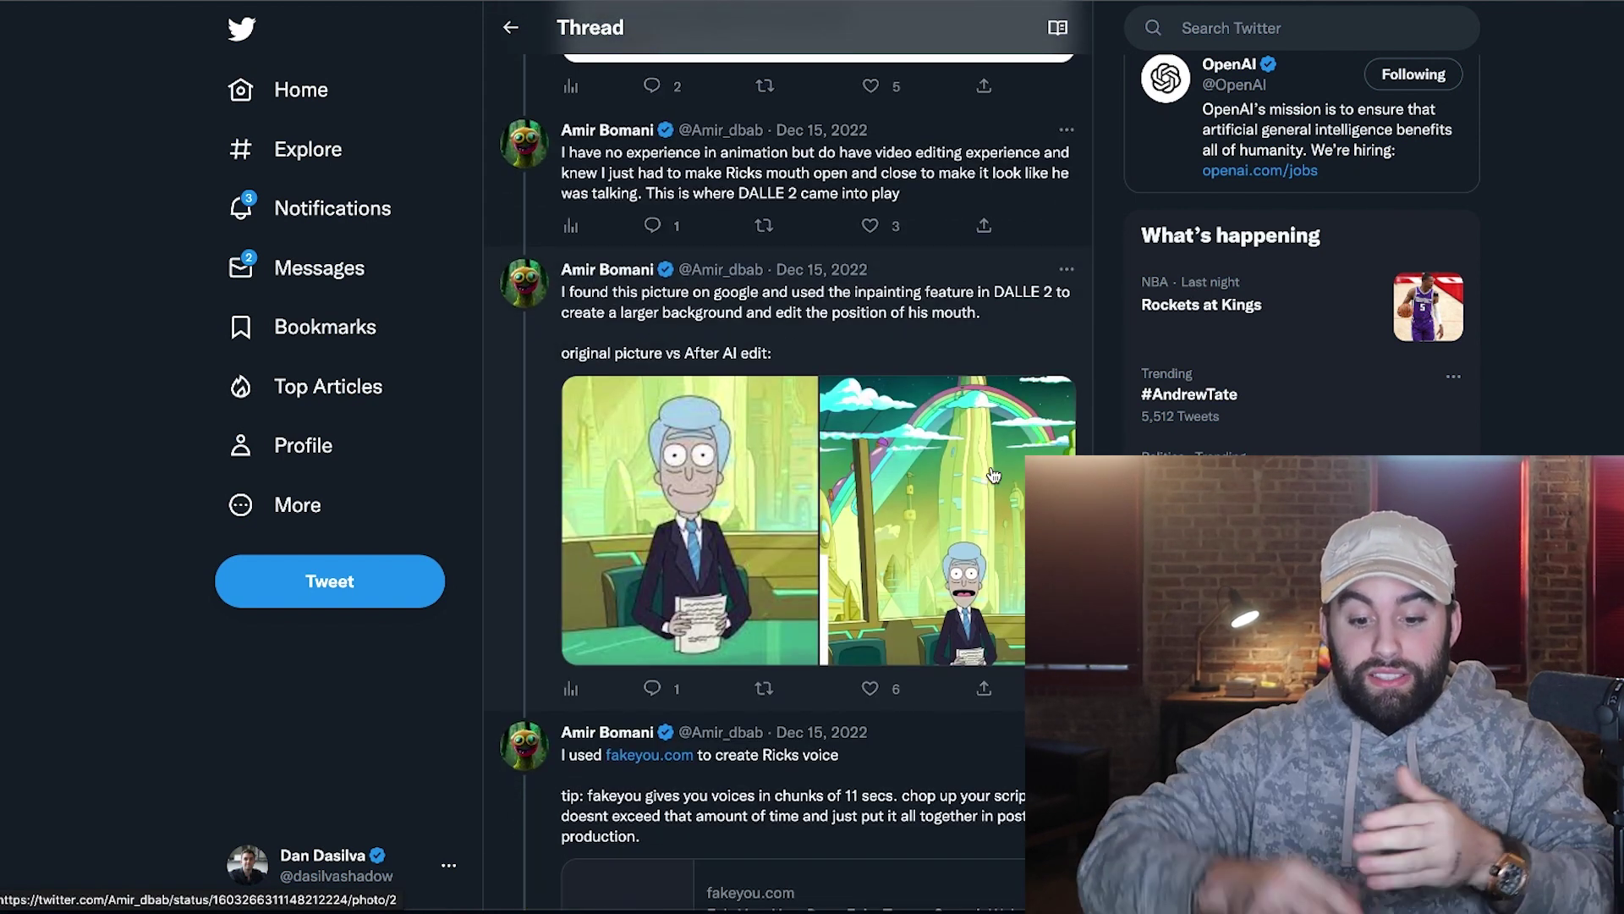
scroll(994, 475, "down", 5)
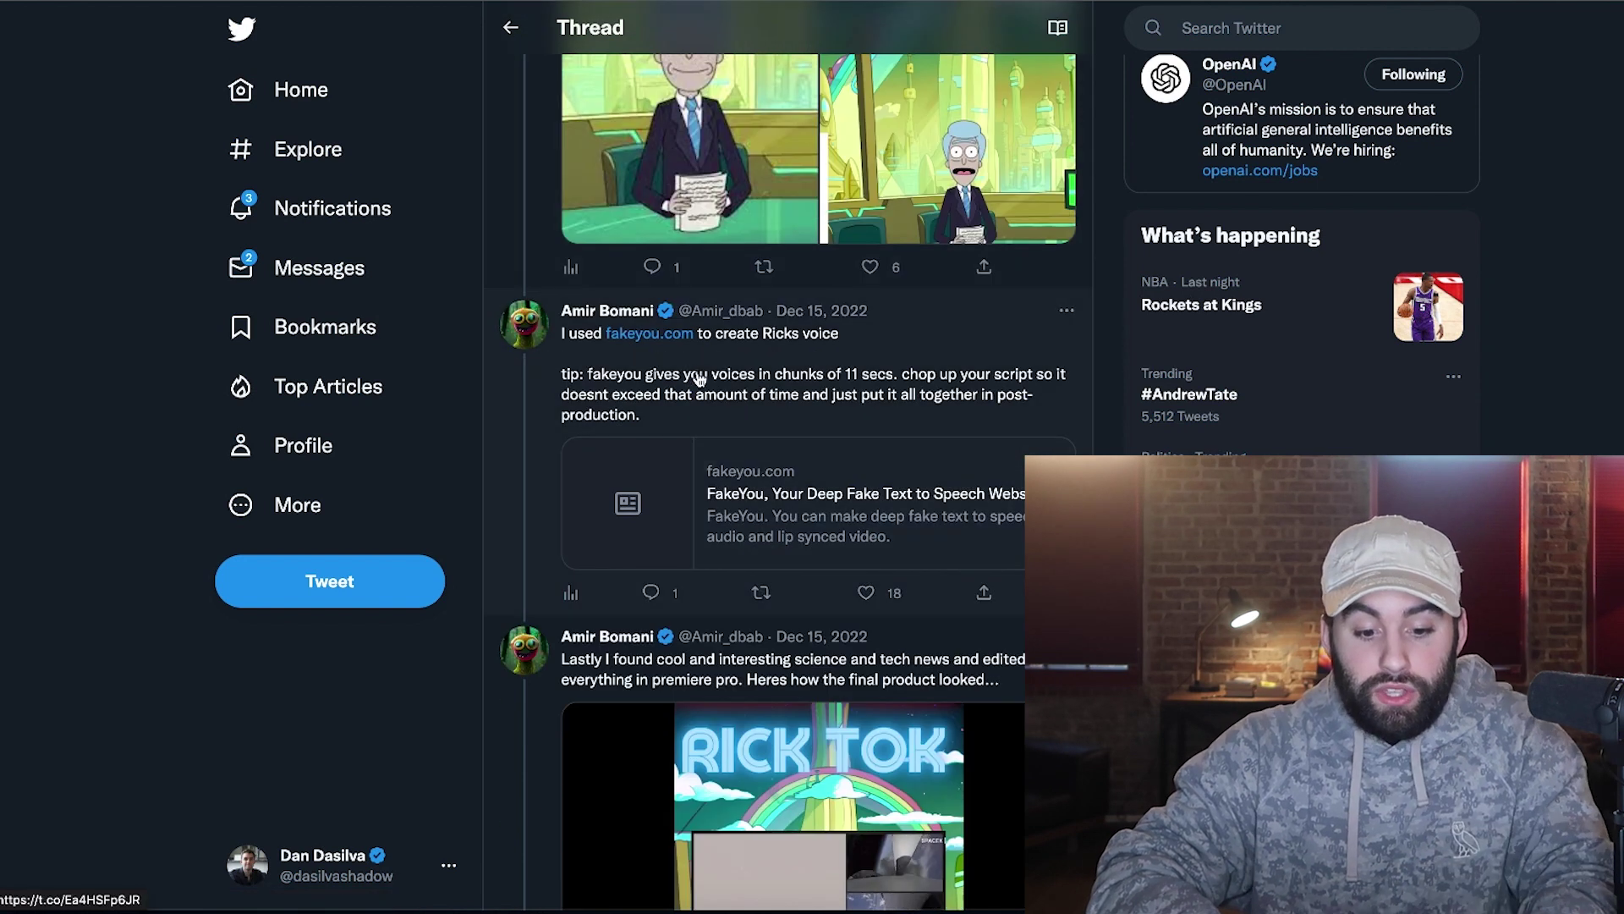
left_click(652, 335)
- Scroll to Create TTS and look through the voice categories without changing them
scroll(817, 432, "down", 4)
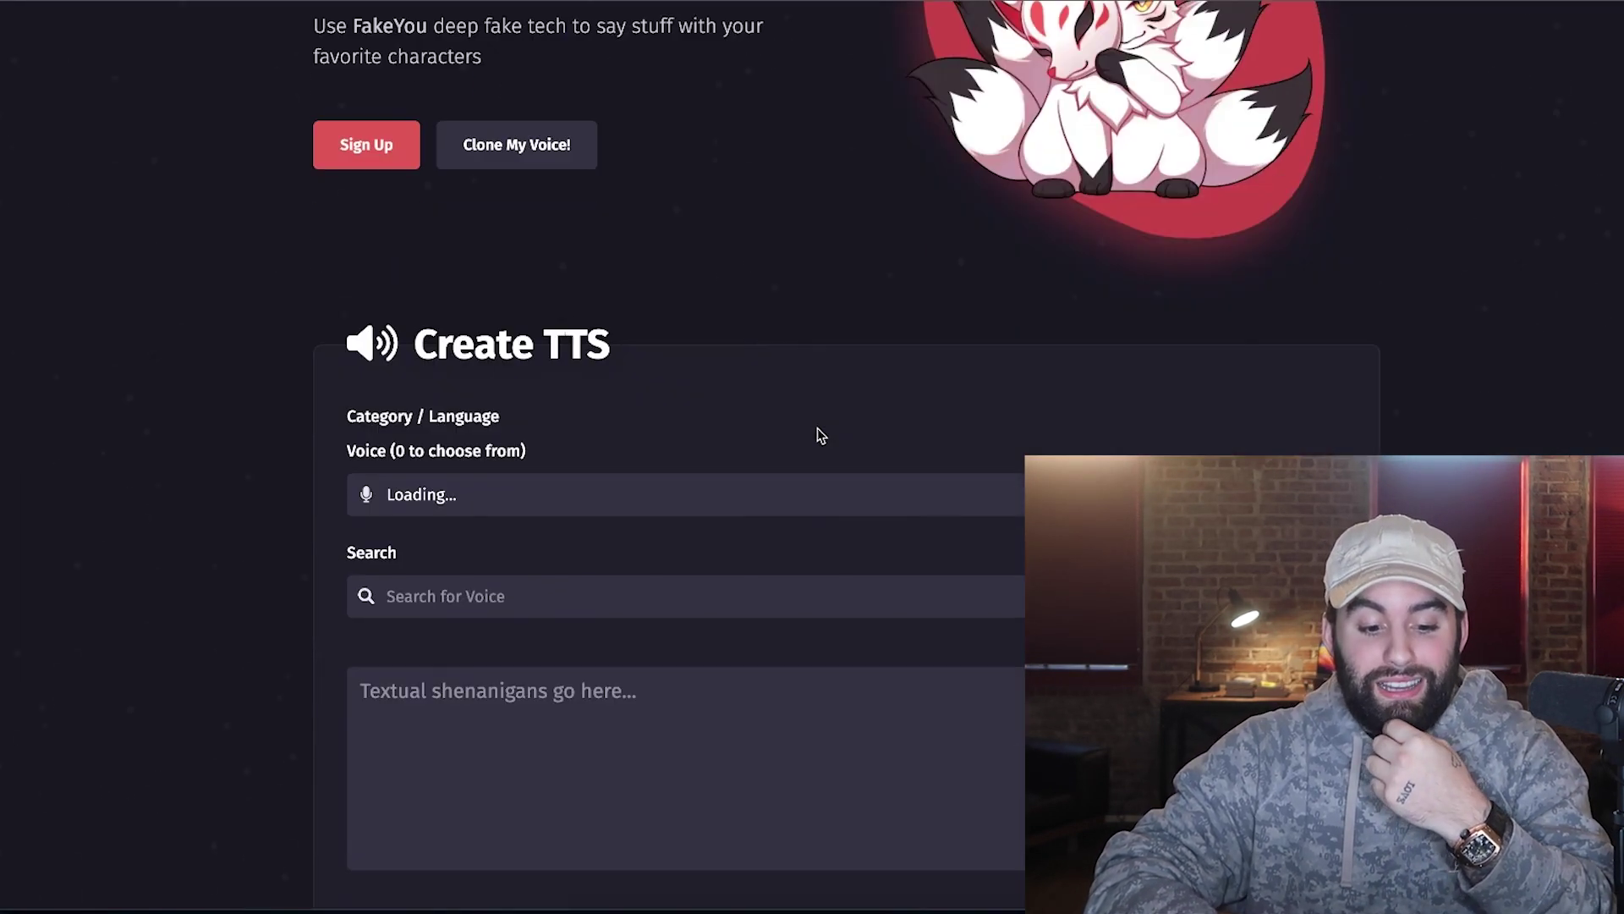
scroll(817, 435, "down", 4)
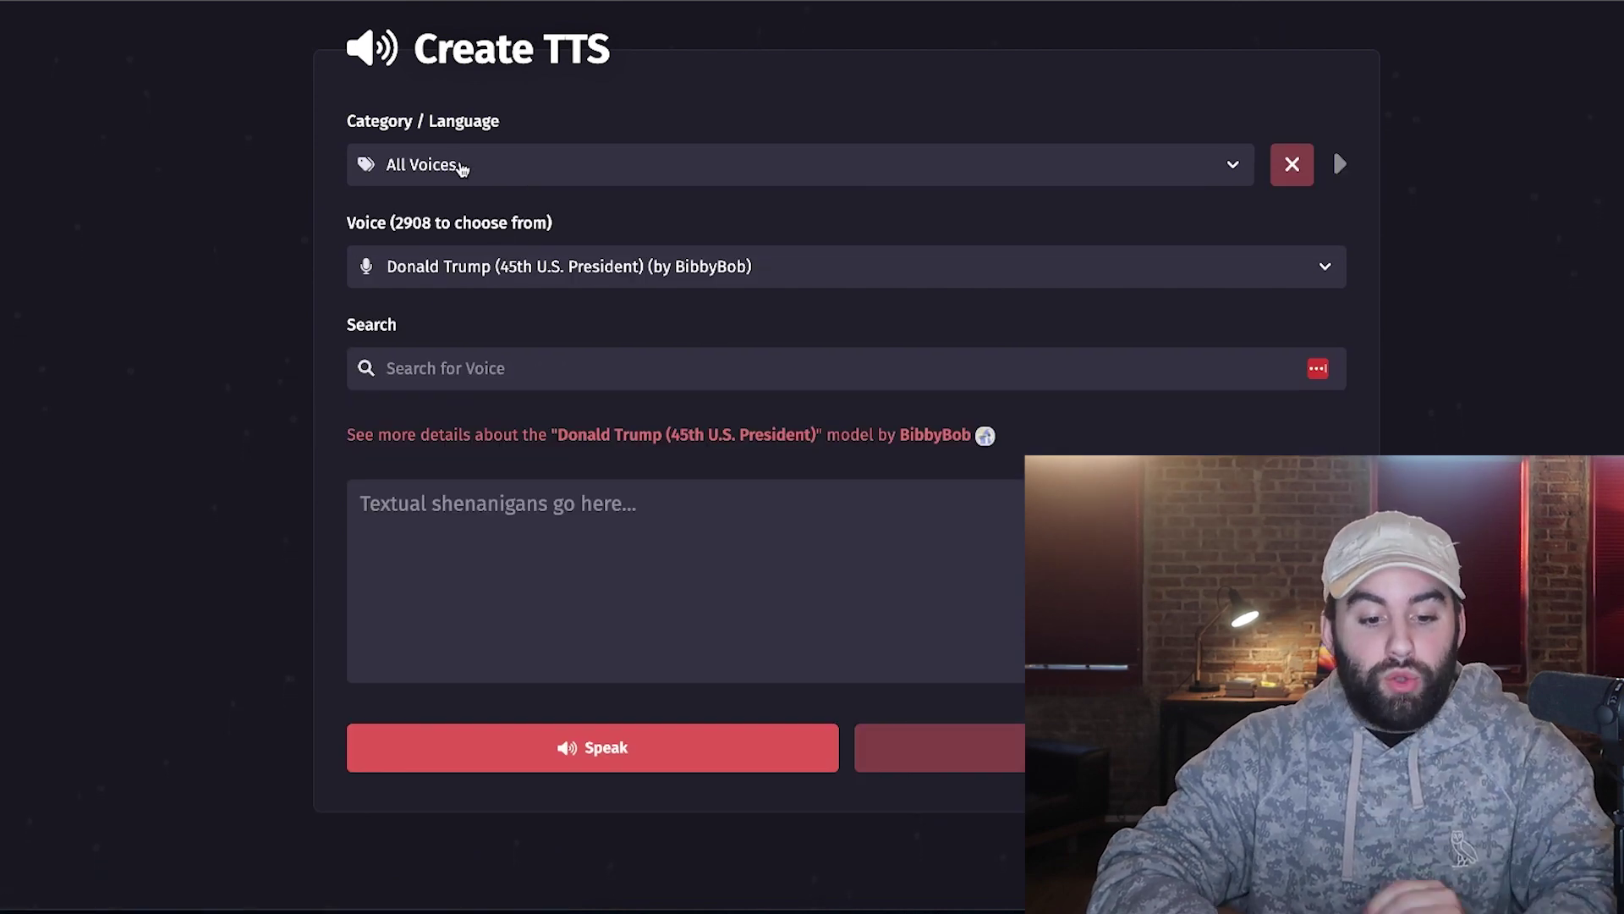
left_click(461, 168)
left_click(218, 307)
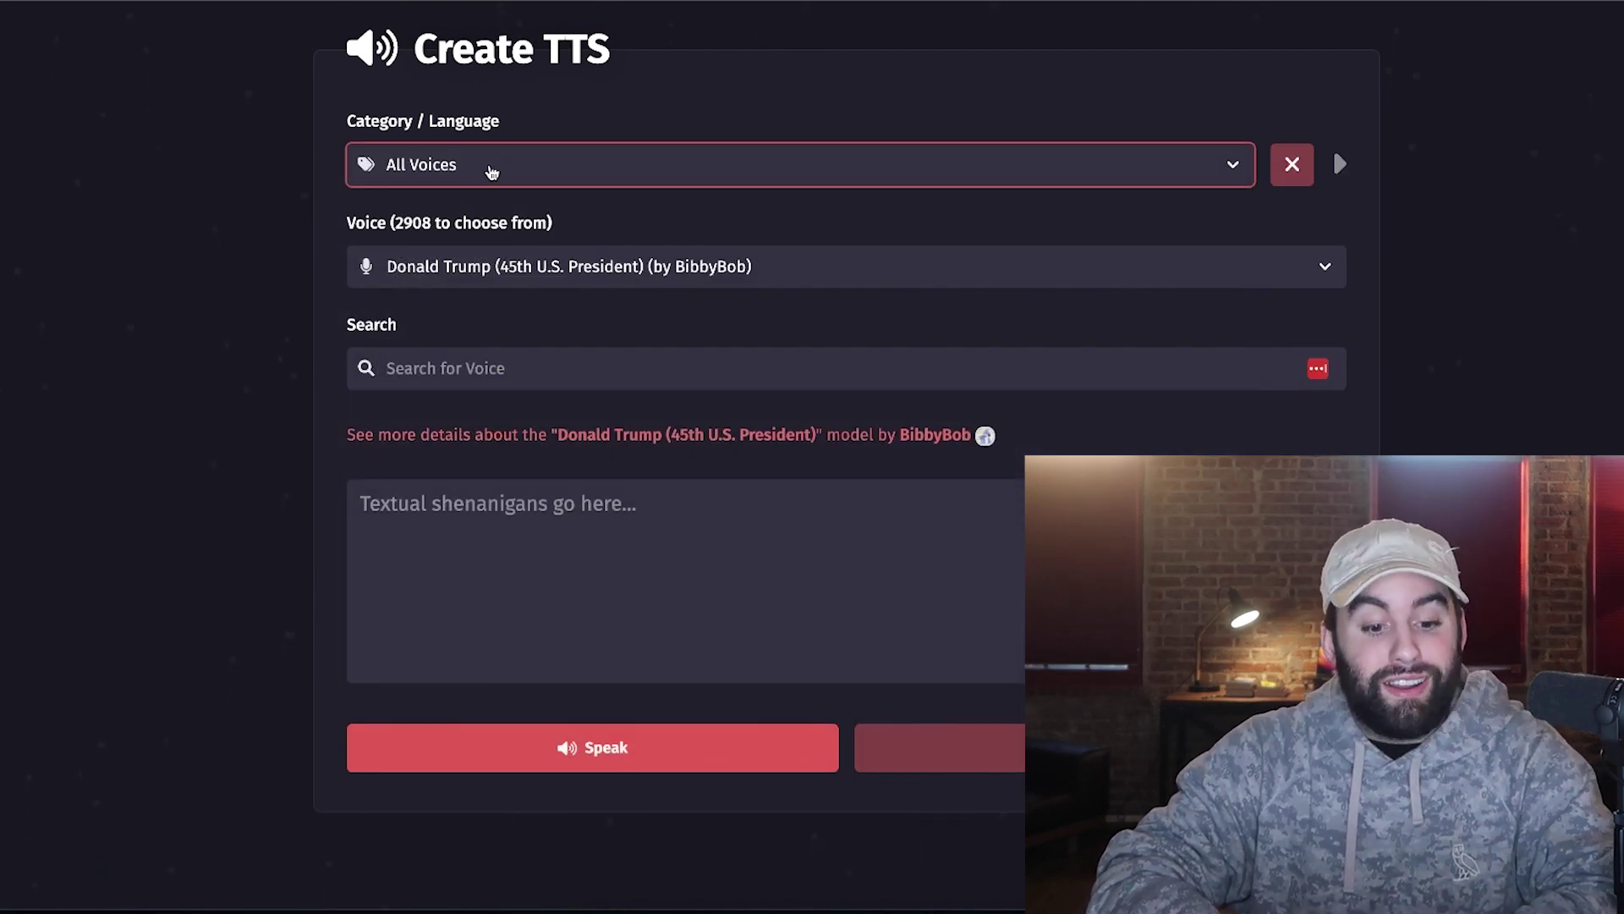
left_click(492, 172)
left_click(206, 421)
- Browse the voice list searching 'erm', 'ri', 'space' and 'spam', keeping Donald Trump selected
left_click(511, 271)
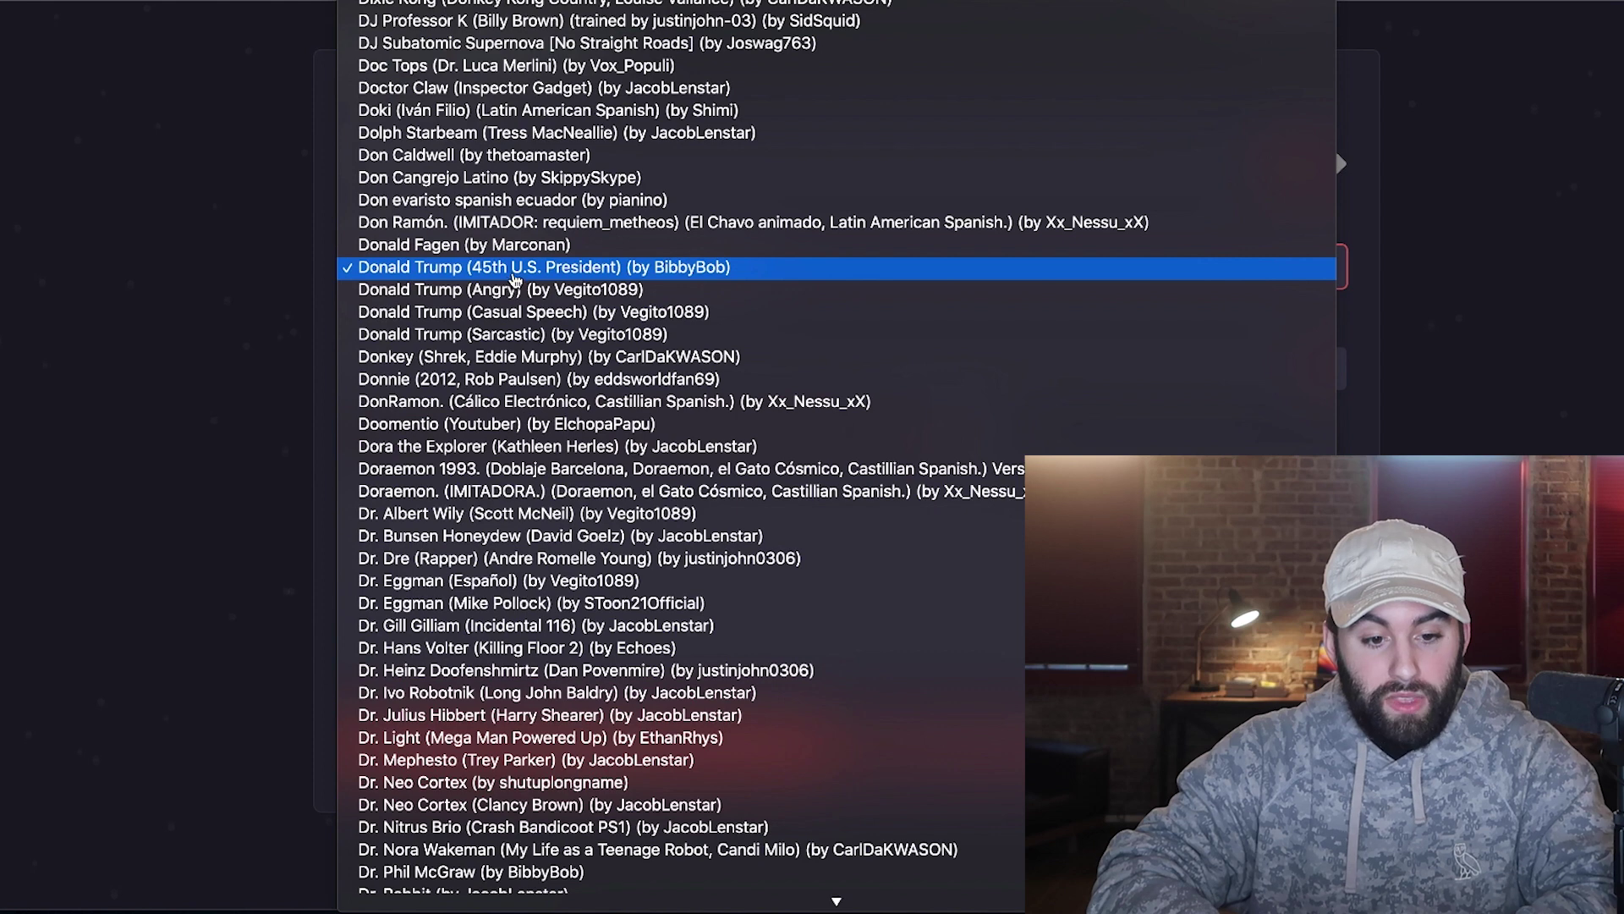
scroll(508, 338, "down", 15)
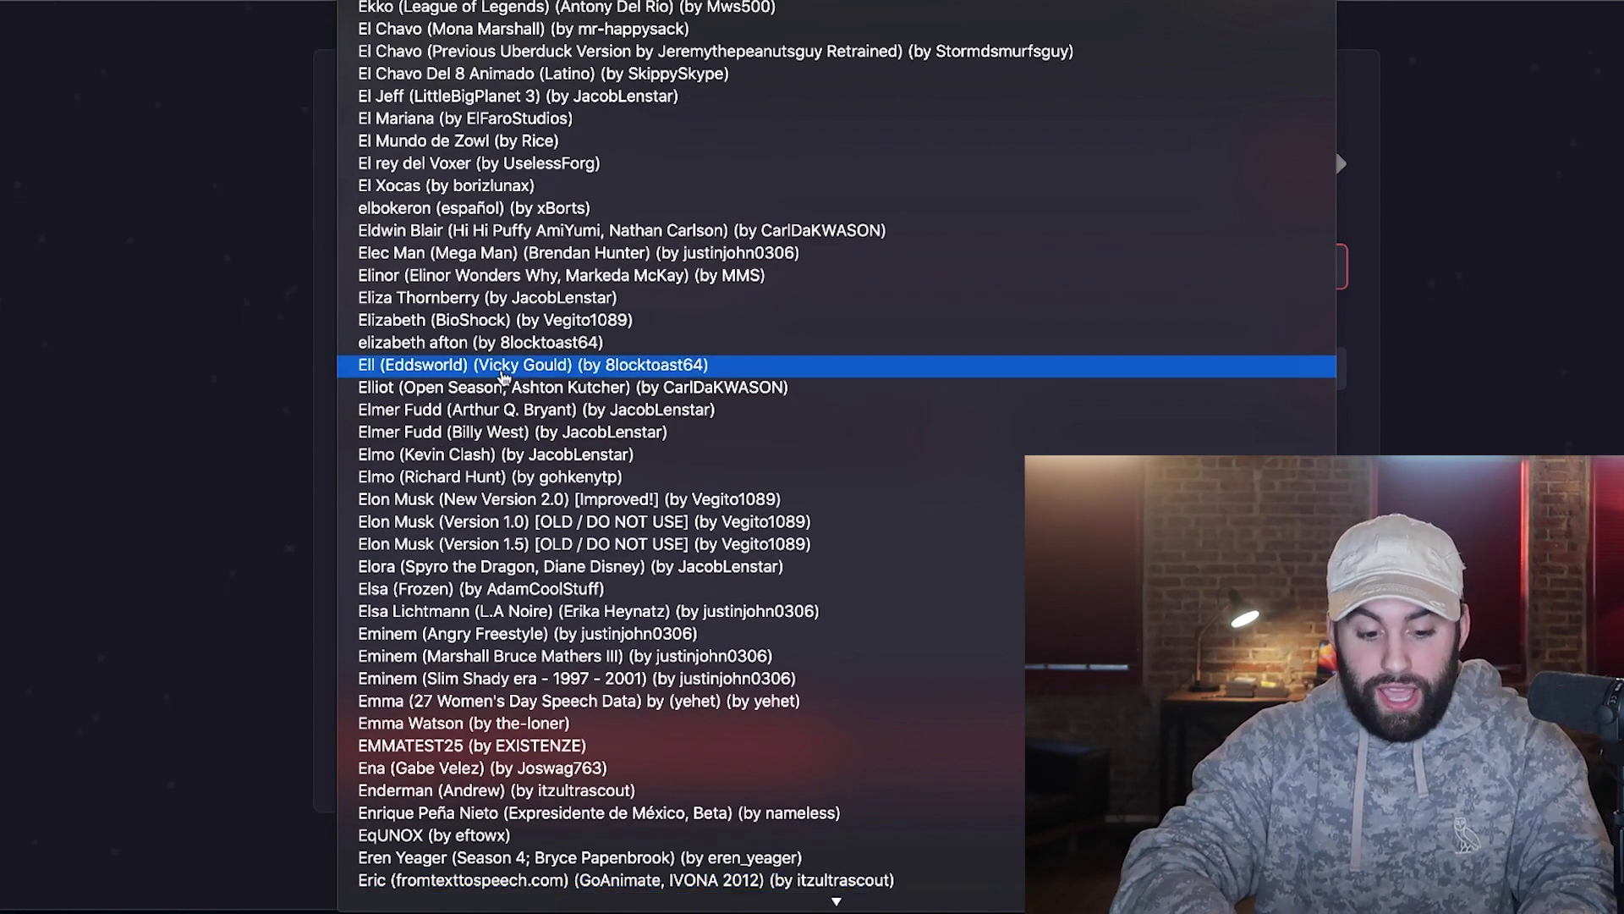
type("erm")
key("Down")
type("ri")
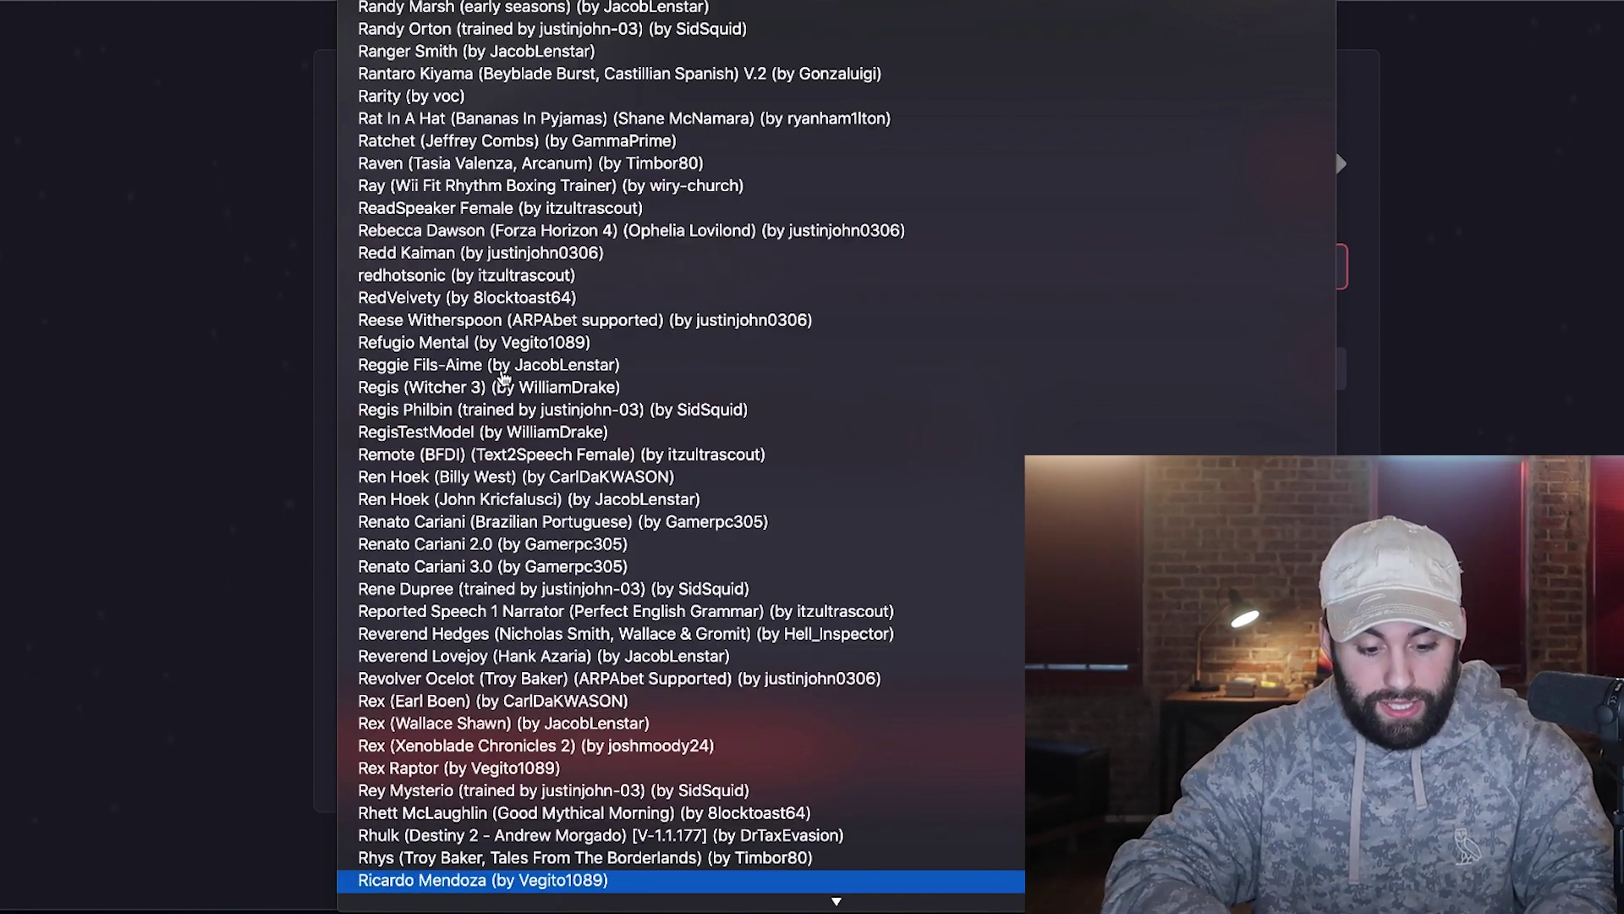
scroll(503, 377, "down", 5)
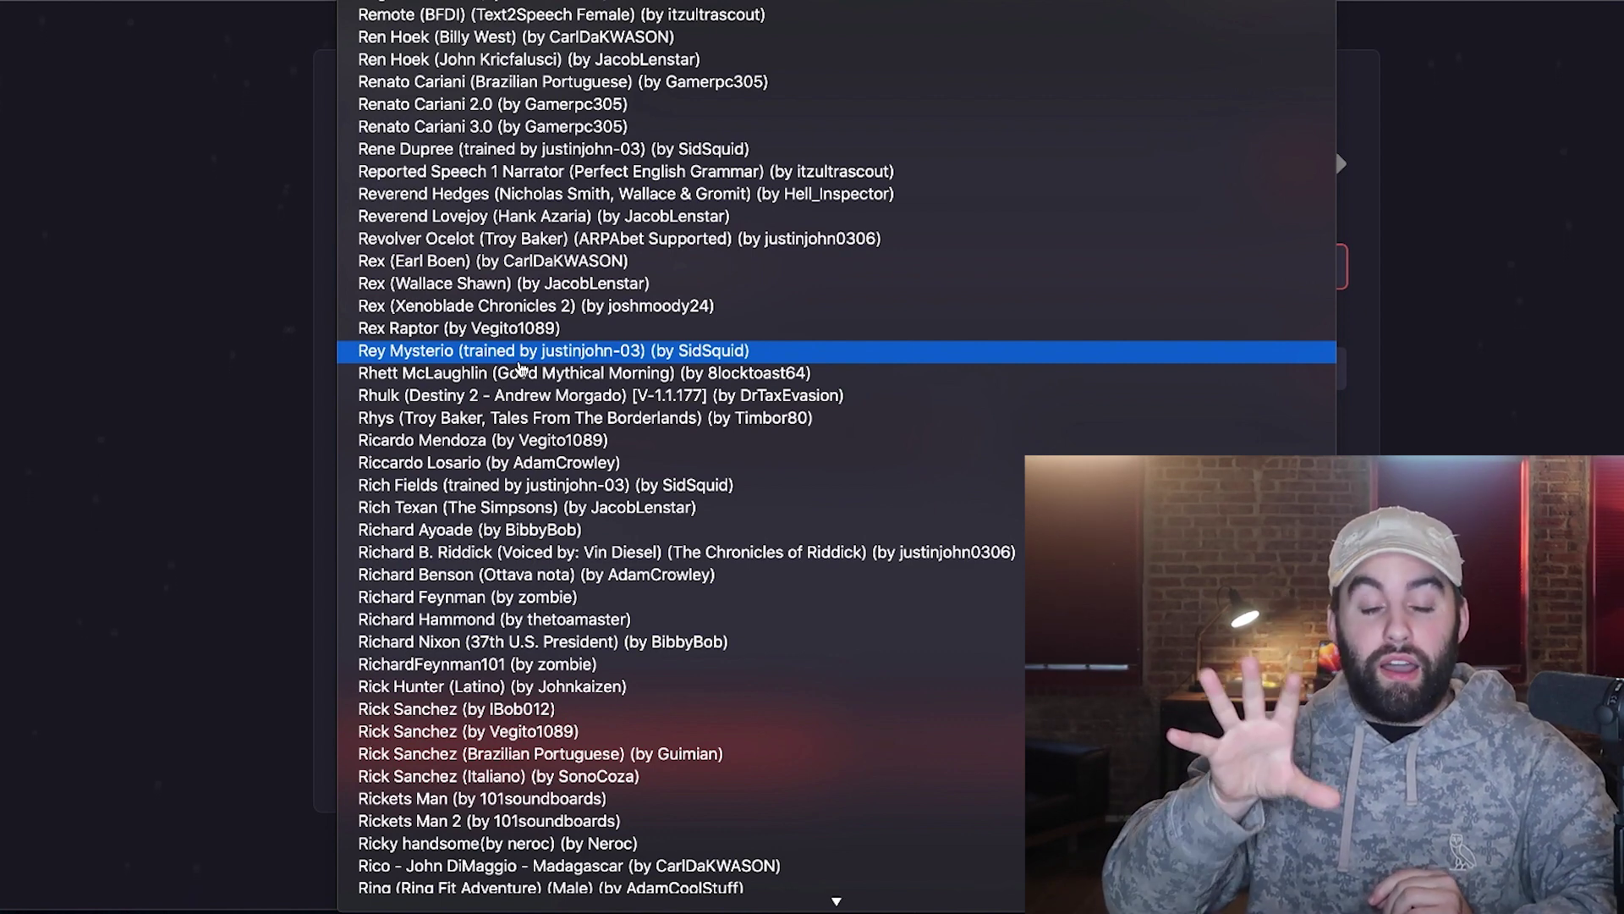
type("space")
scroll(522, 369, "down", 10)
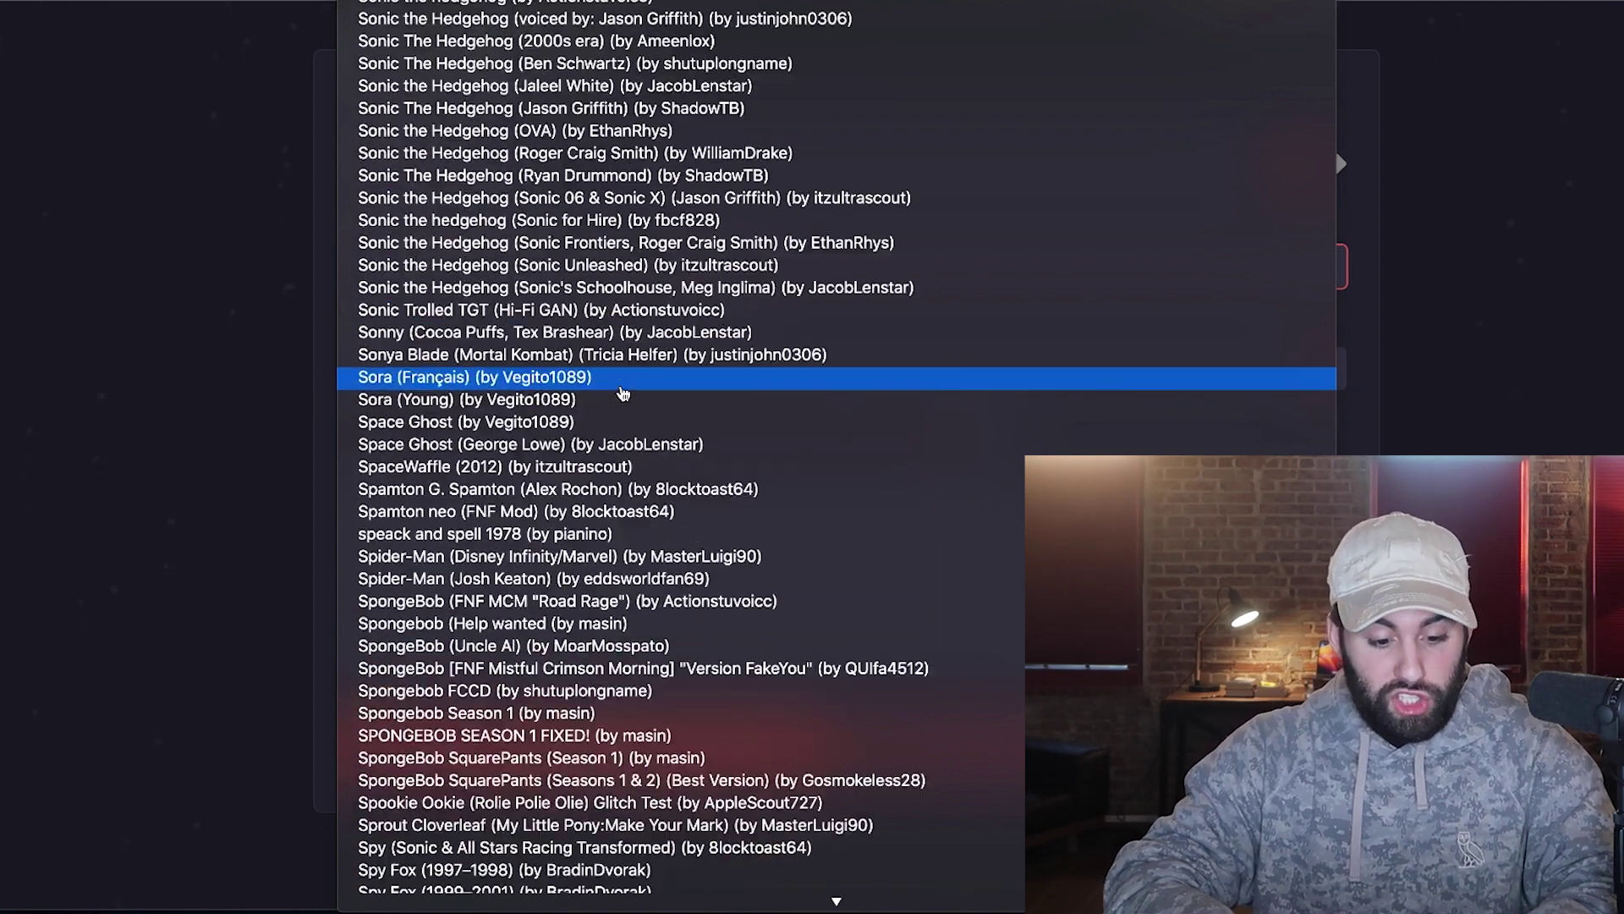
type("spam")
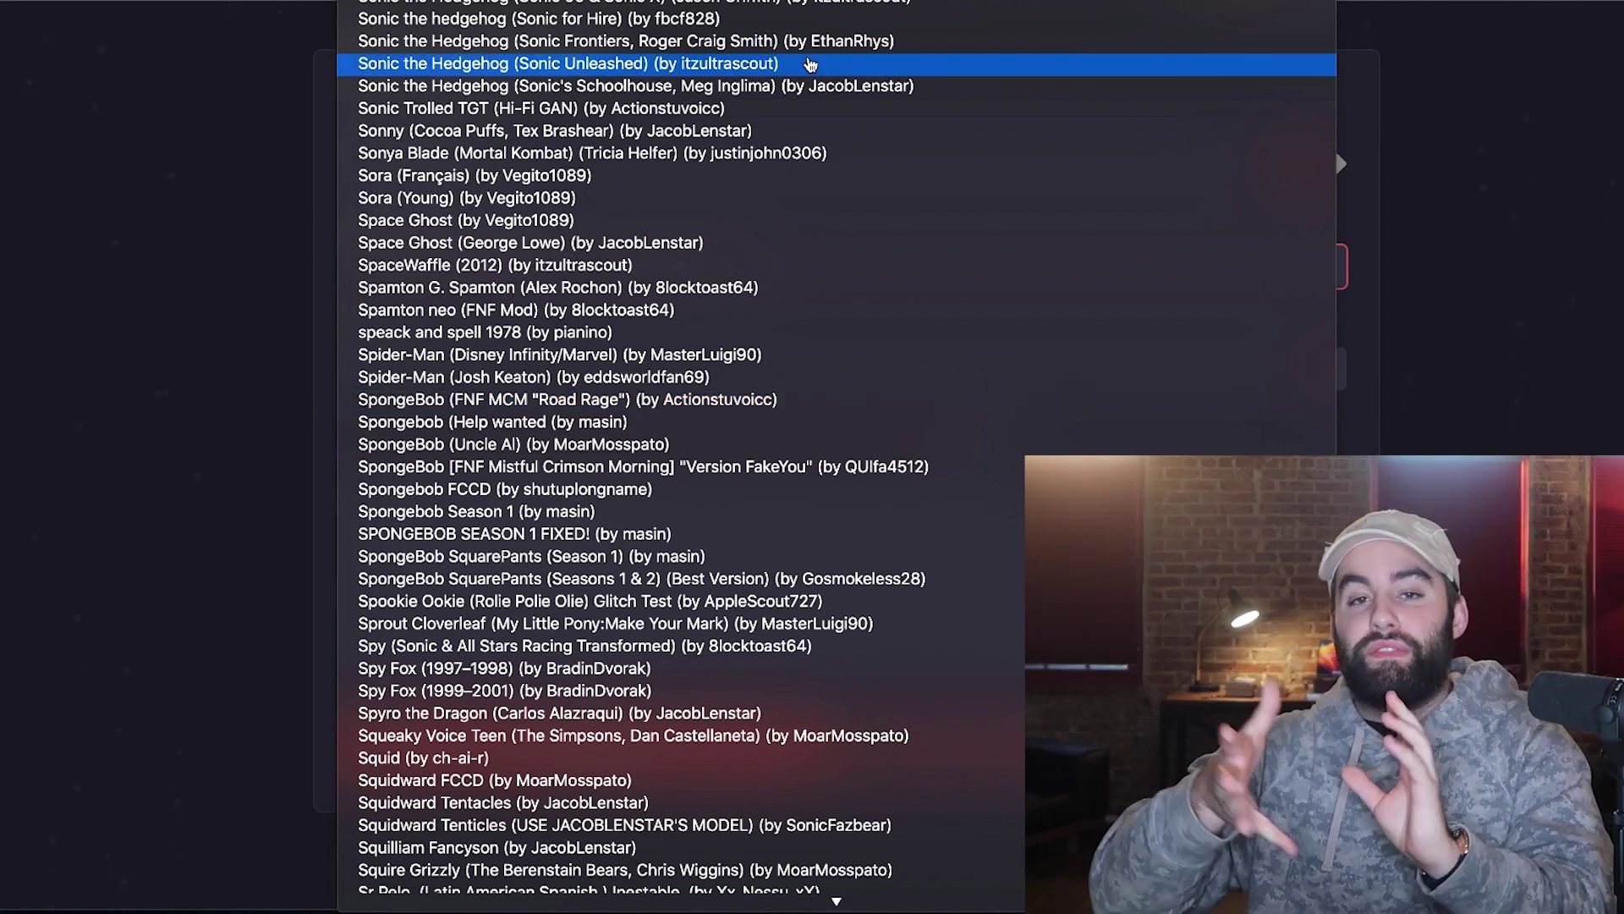
left_click(1517, 192)
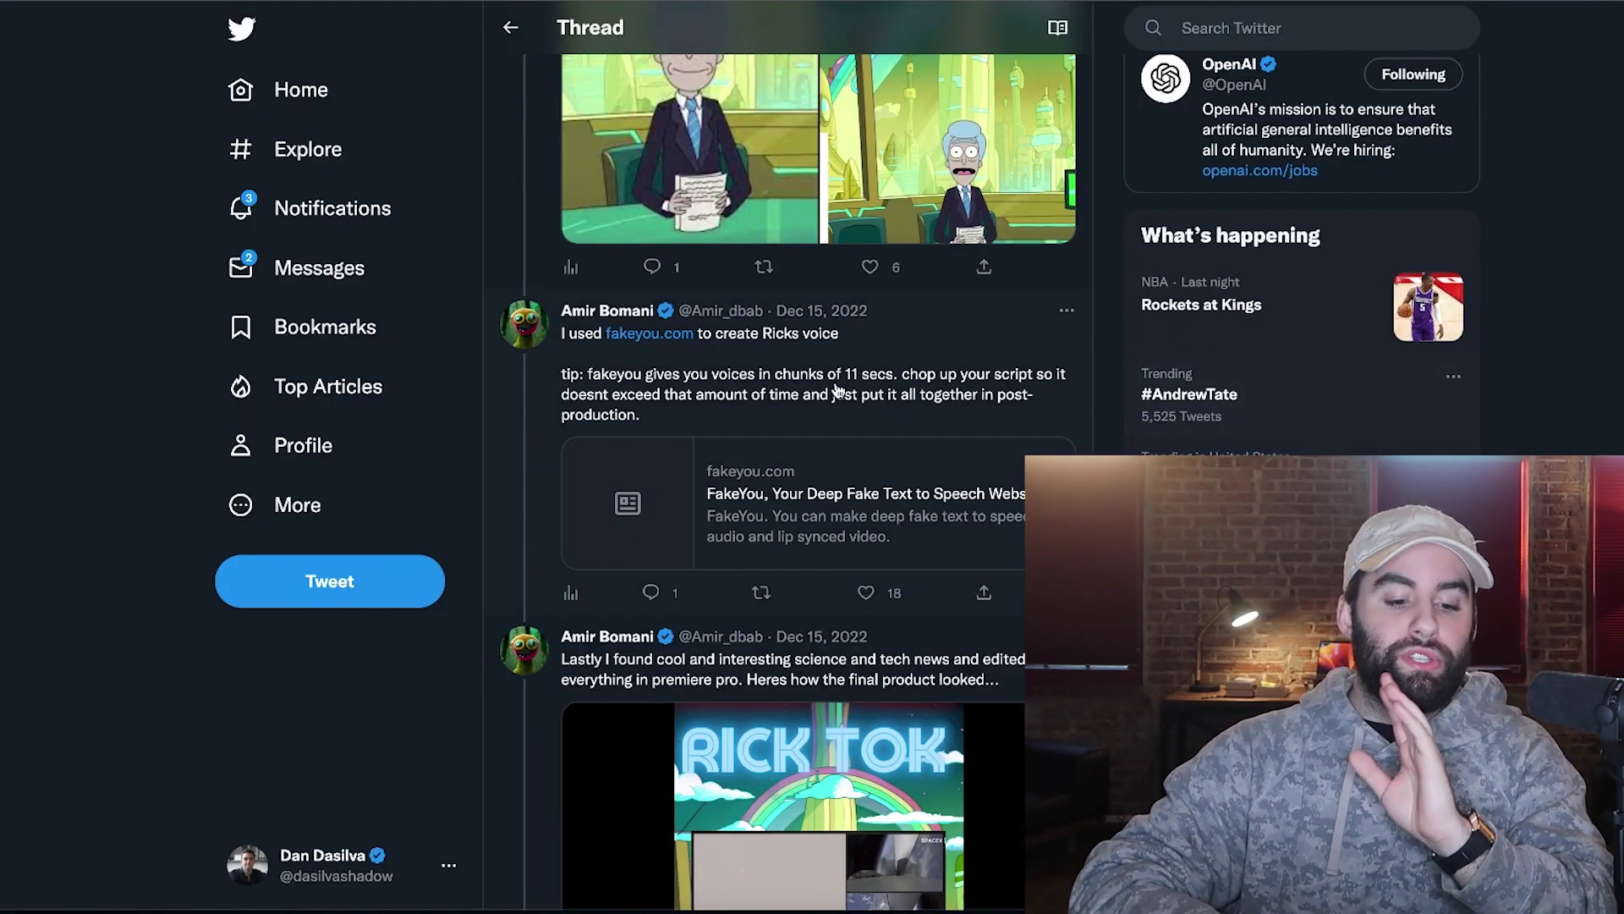
scroll(837, 389, "up", 2)
scroll(838, 390, "up", 2)
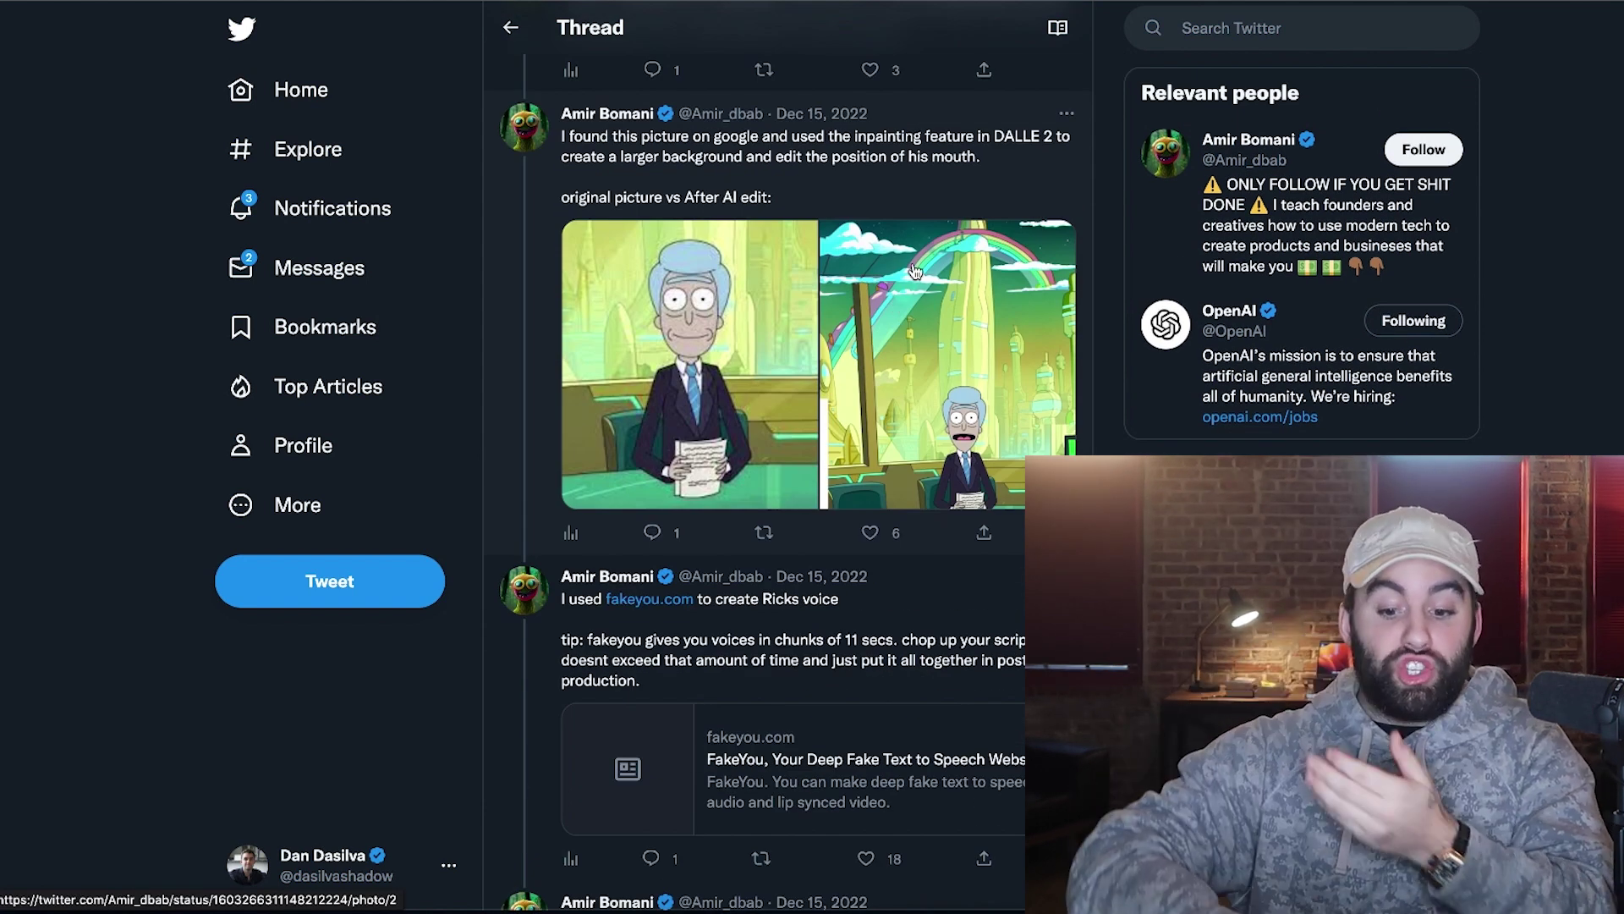
scroll(977, 413, "up", 4)
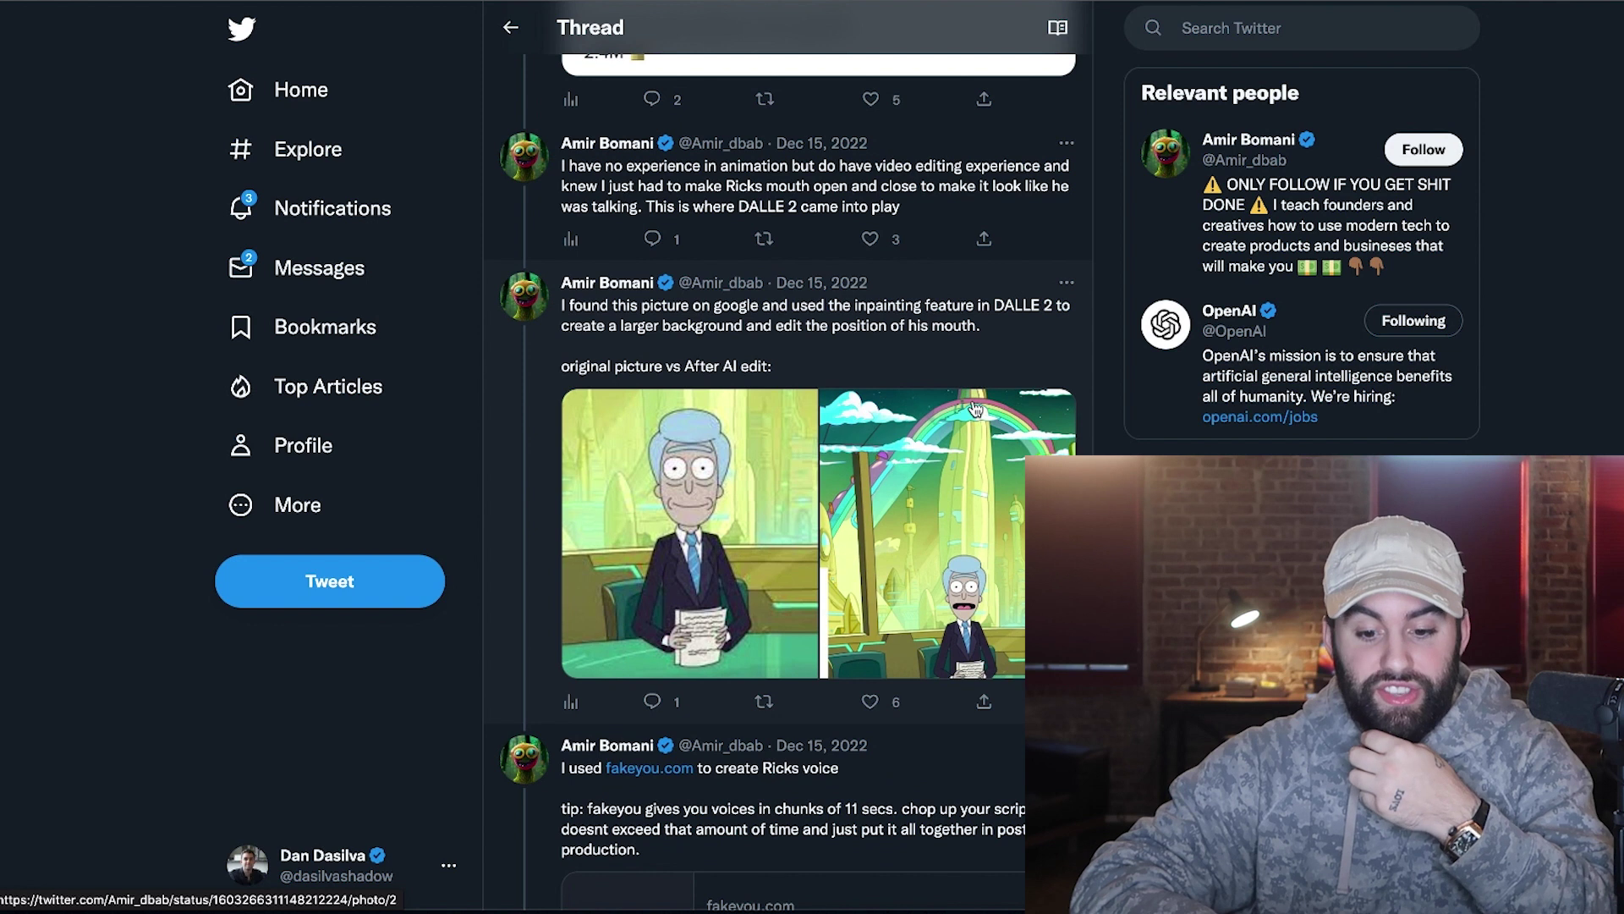
scroll(889, 364, "down", 1)
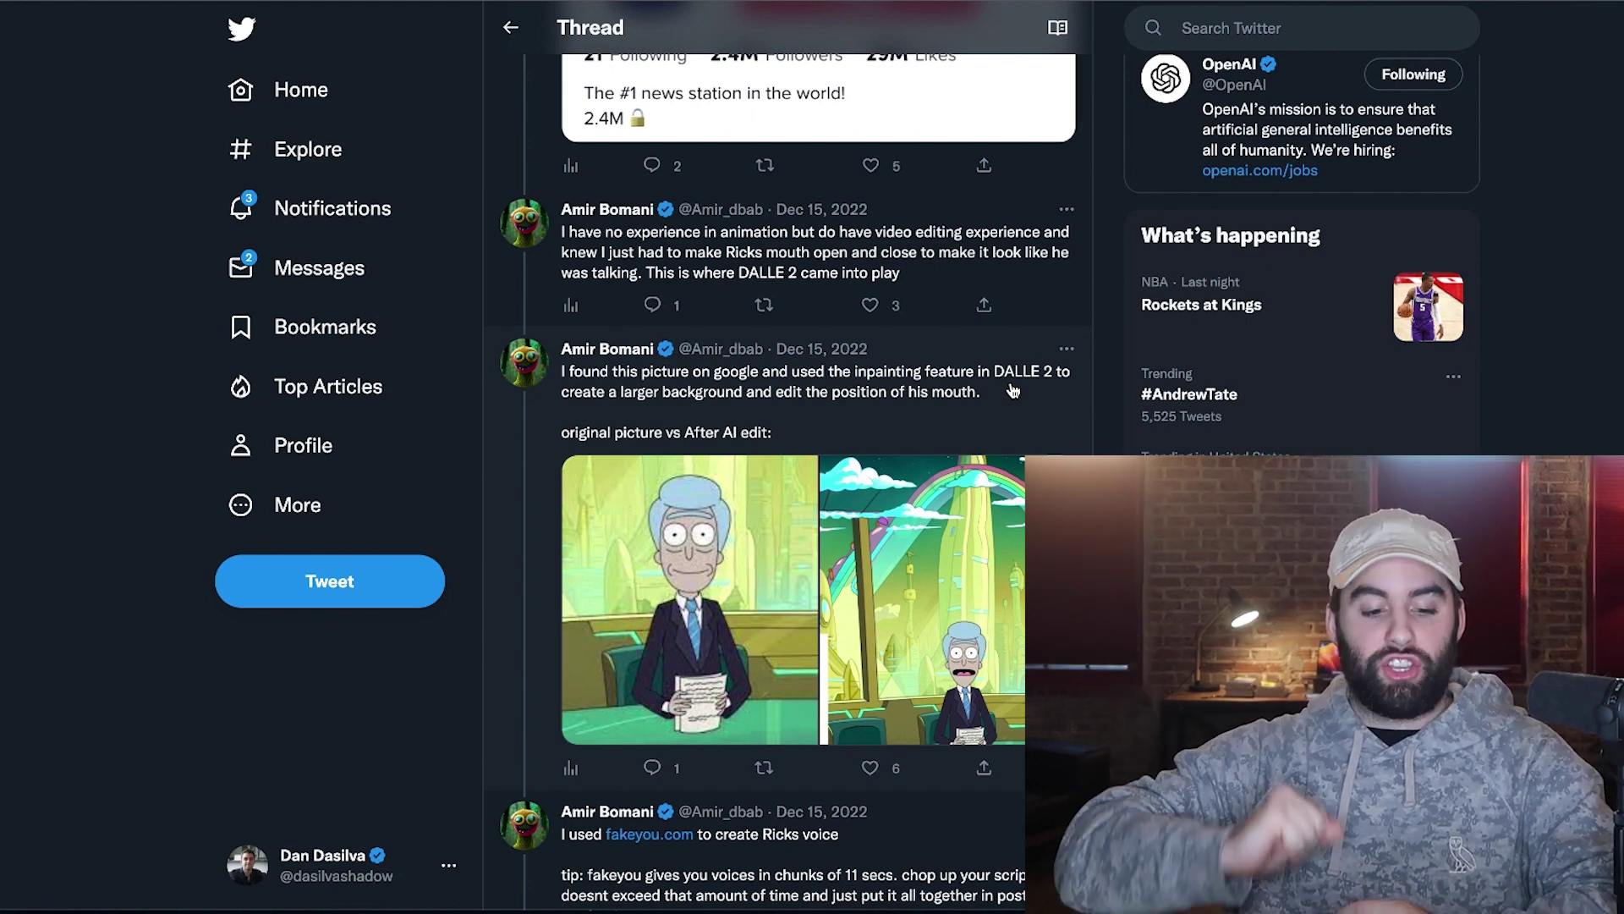
scroll(1012, 390, "down", 7)
scroll(1013, 390, "up", 5)
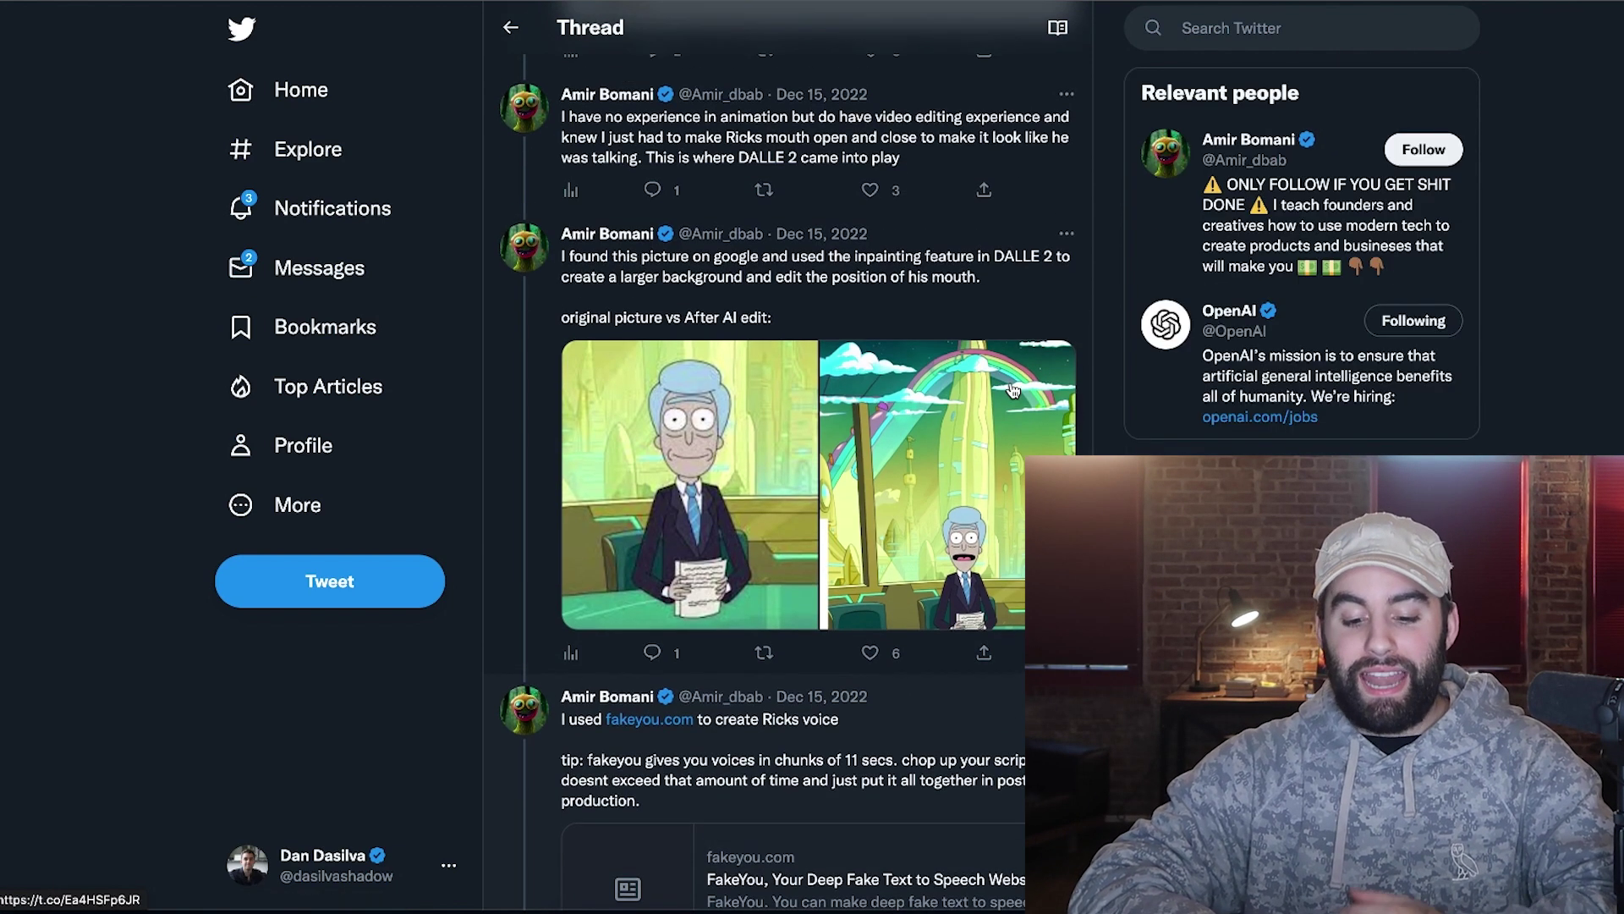
scroll(1012, 390, "down", 5)
scroll(1013, 390, "down", 5)
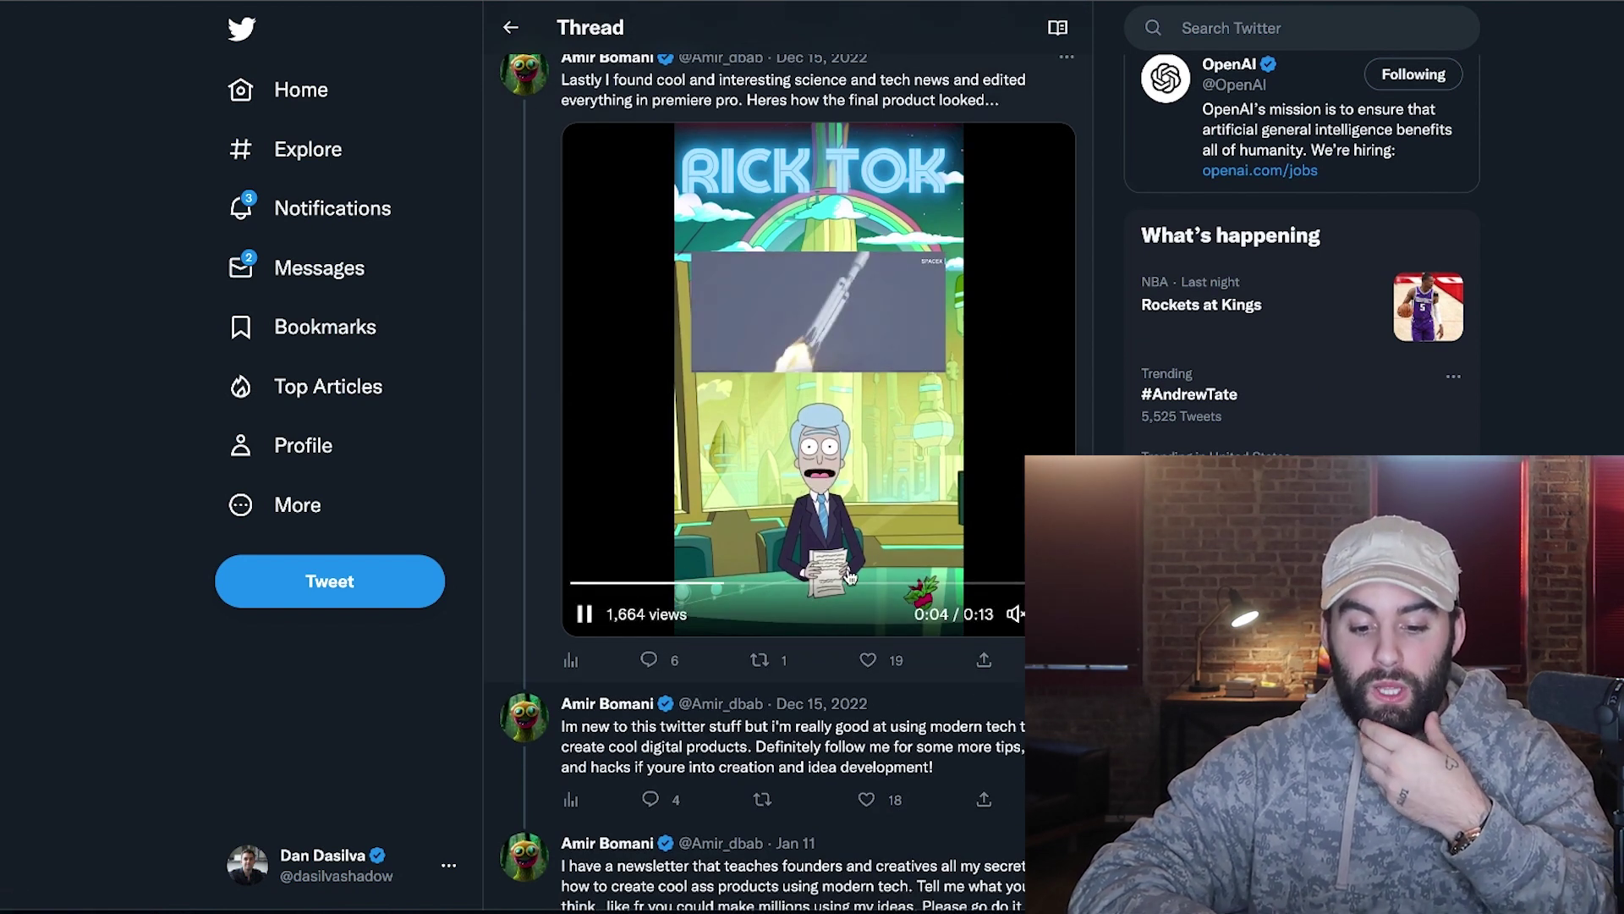
scroll(854, 457, "up", 10)
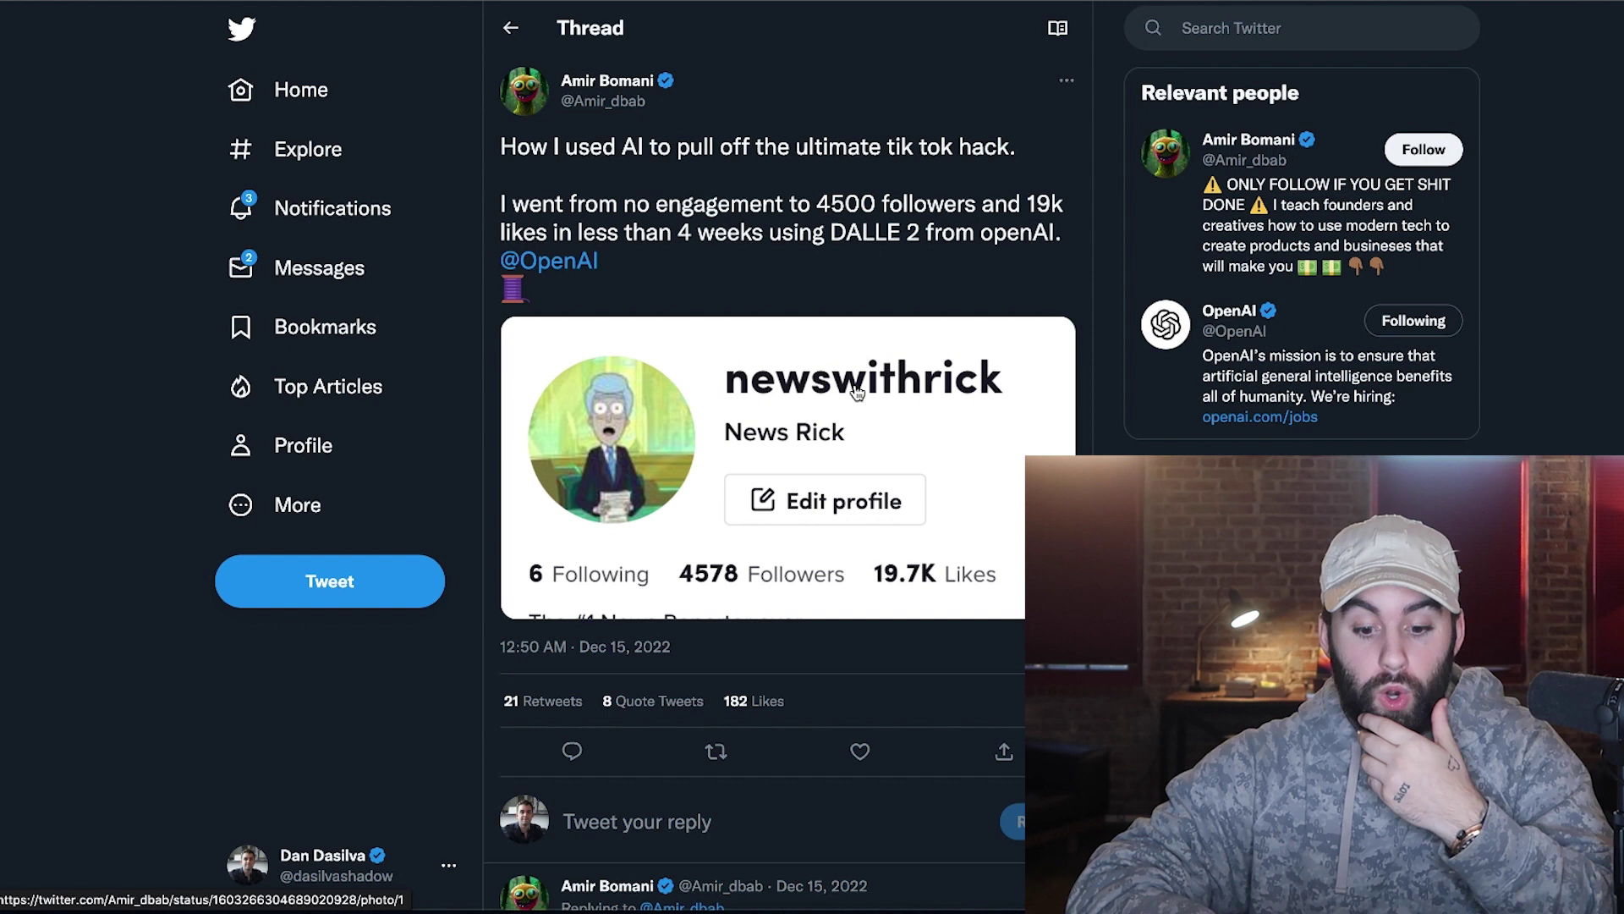
scroll(860, 449, "down", 7)
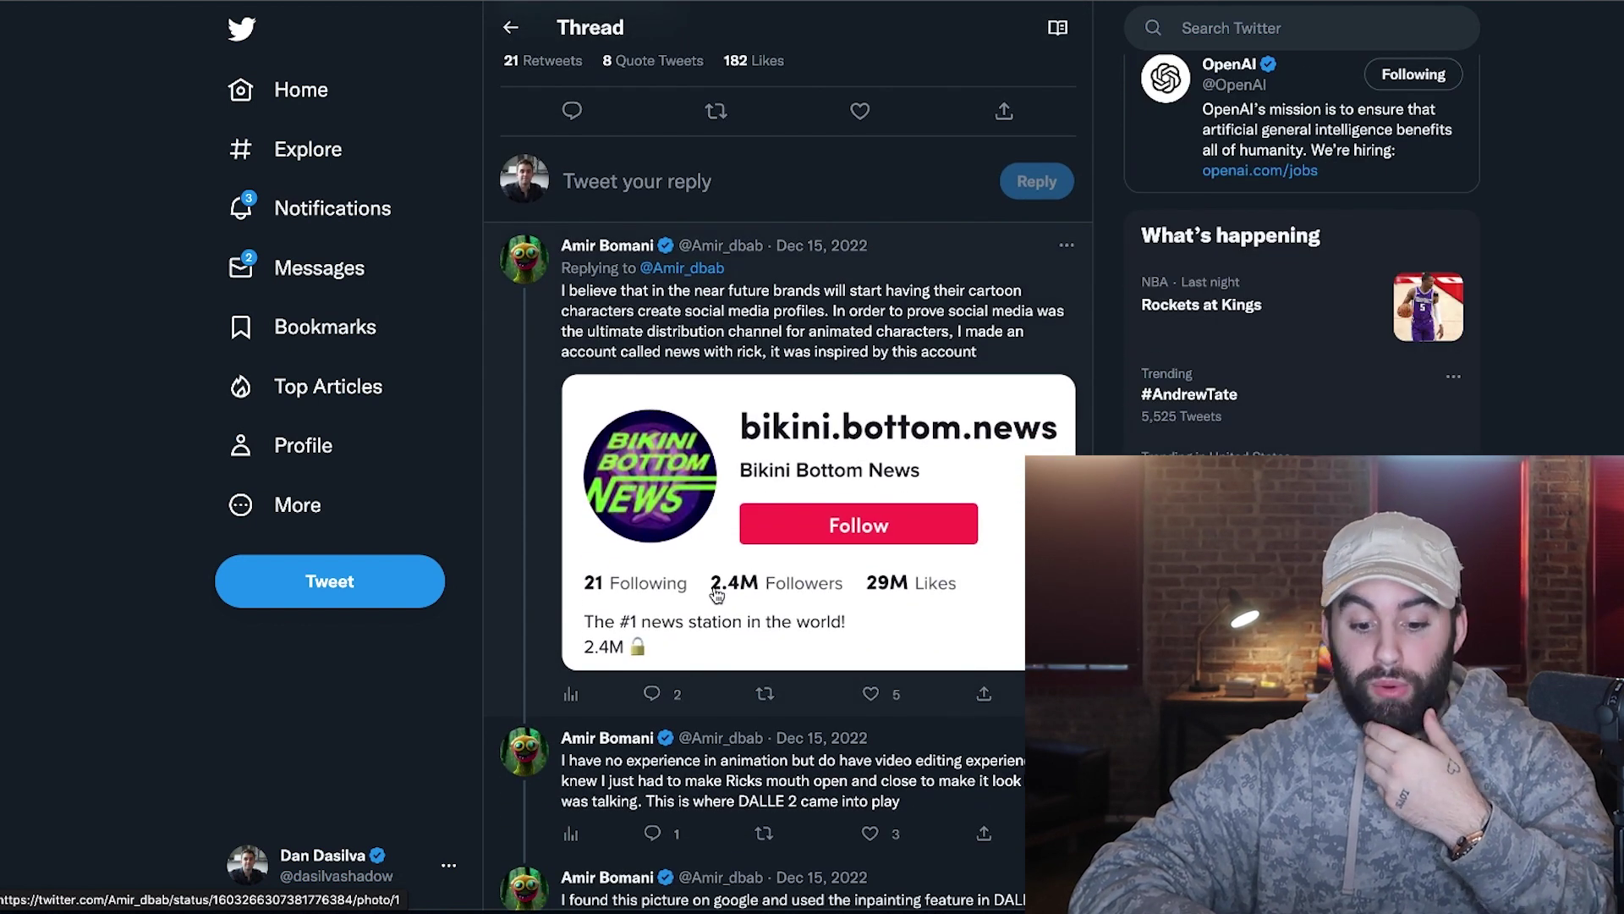